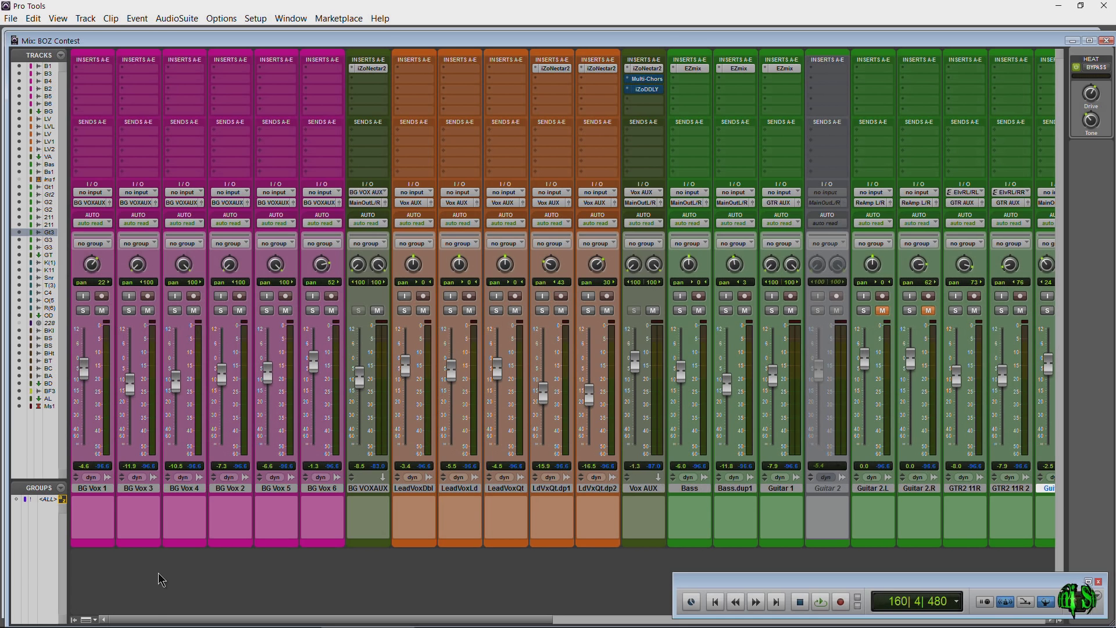
# Select the BG Vox 1, BG Vox 6, LeadVoxDbl and LdVxQt.dp2 tracks in the mixer
pyautogui.moveTo(158, 622)
pyautogui.mouseDown()
pyautogui.moveTo(194, 622)
pyautogui.moveTo(158, 622)
pyautogui.mouseUp()
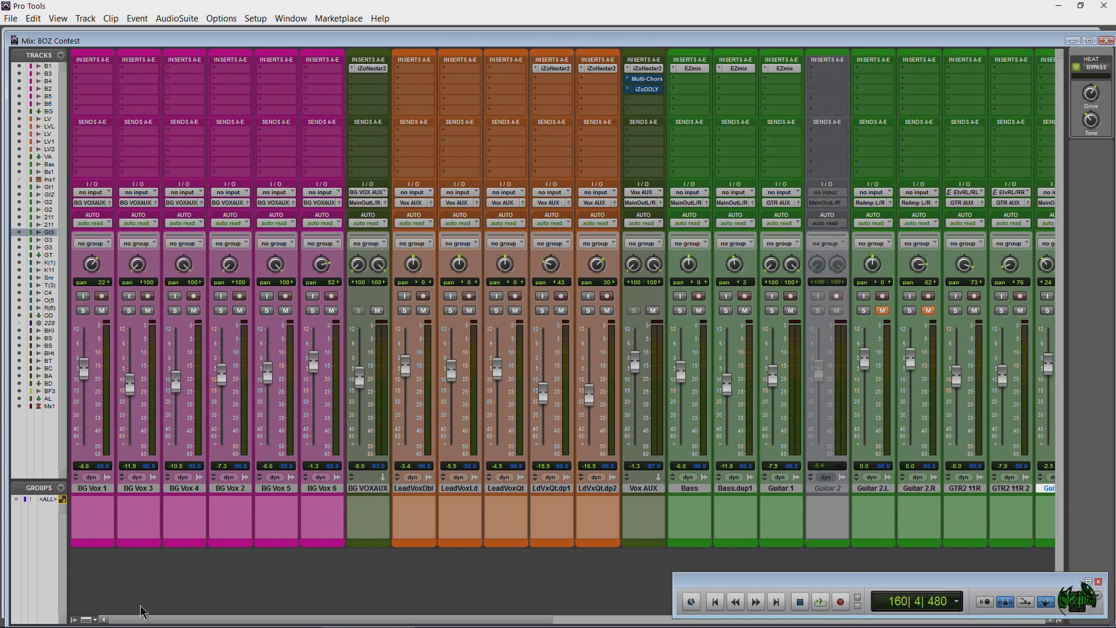
pyautogui.click(92, 488)
pyautogui.click(314, 490)
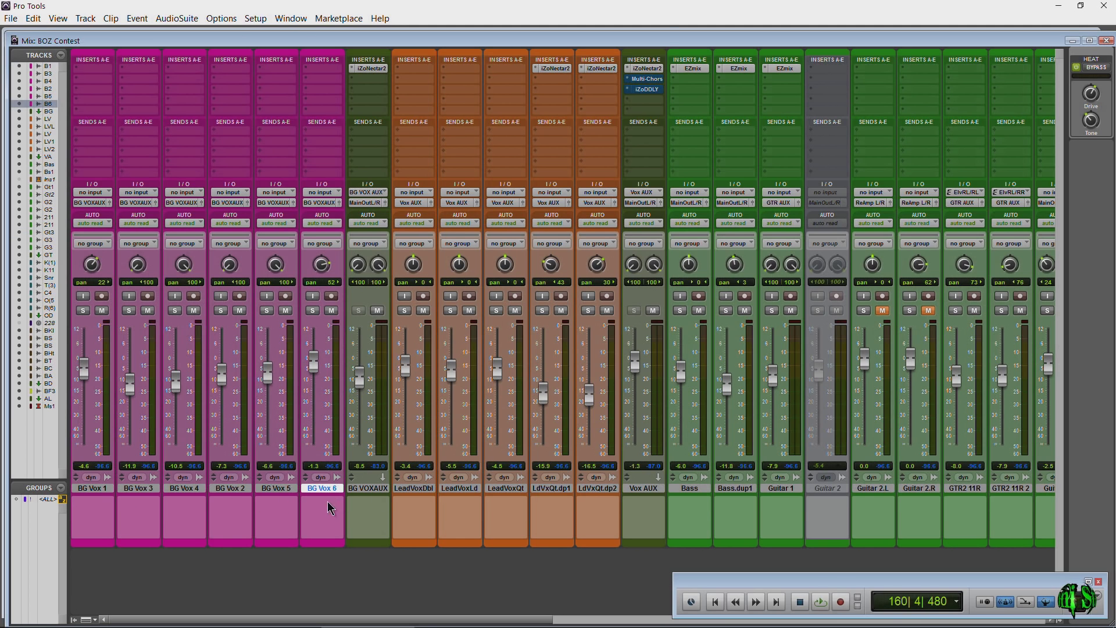
pyautogui.click(423, 488)
pyautogui.click(612, 490)
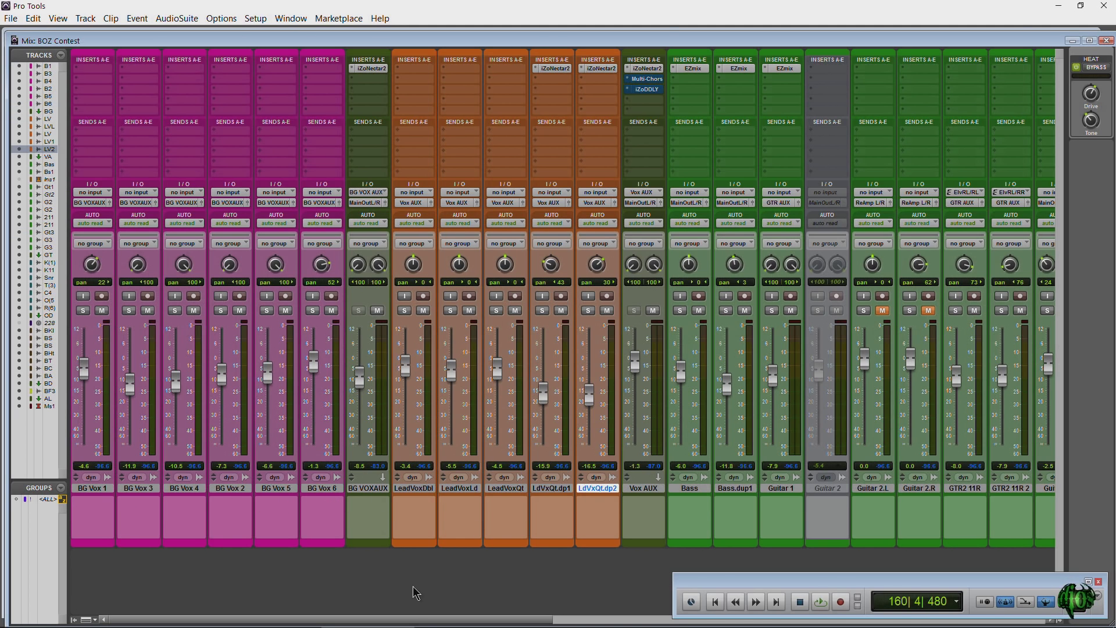
pyautogui.moveTo(411, 620); pyautogui.dragTo(584, 573)
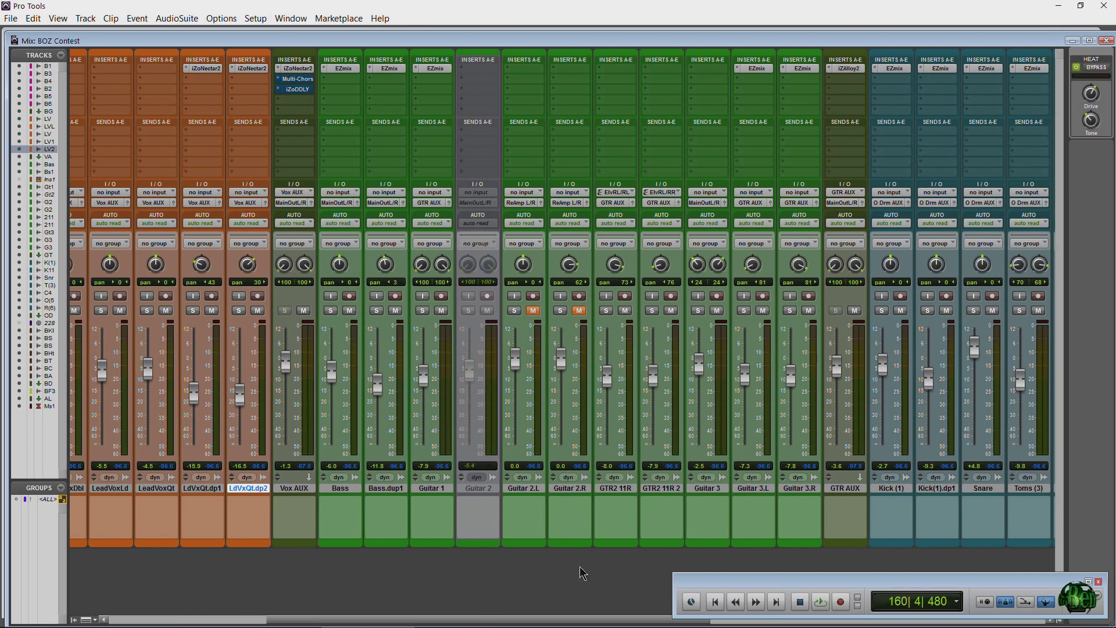
pyautogui.moveTo(495, 618); pyautogui.dragTo(456, 612)
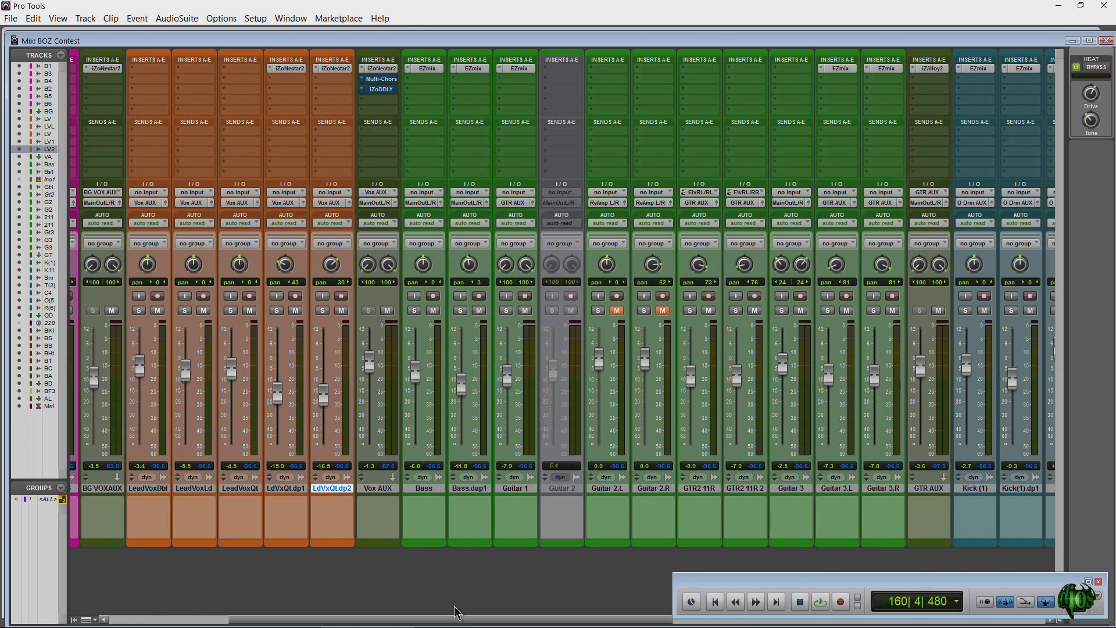
# Check the tracks in the Edit window, then return to the Mix window
pyautogui.hotkey('ctrl', '=')
pyautogui.scroll(-8, 330, 317)
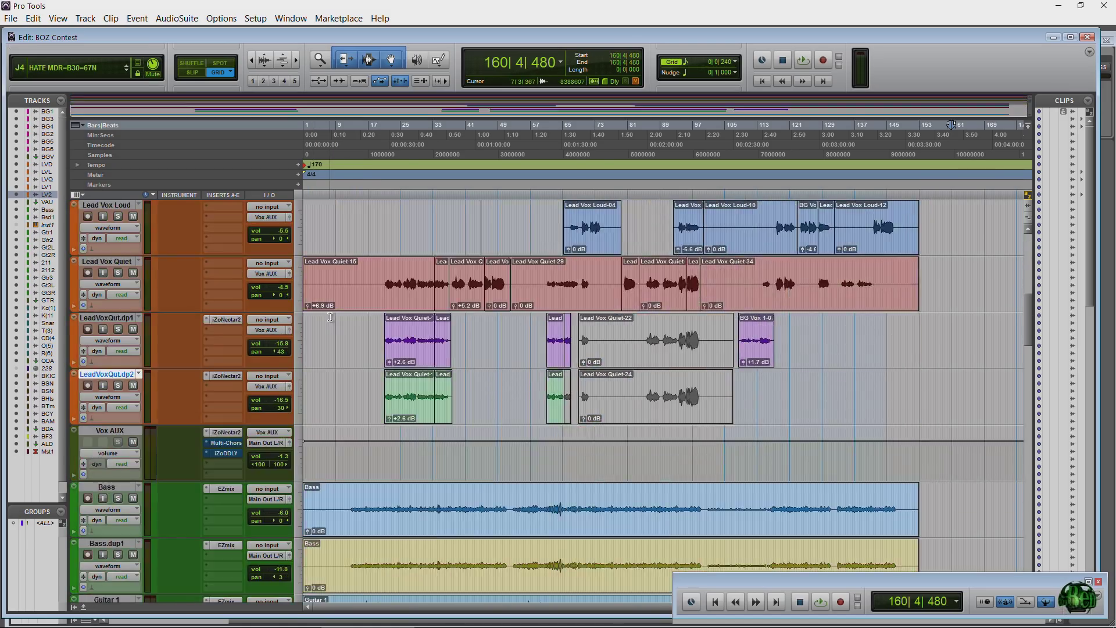
pyautogui.scroll(-10, 331, 317)
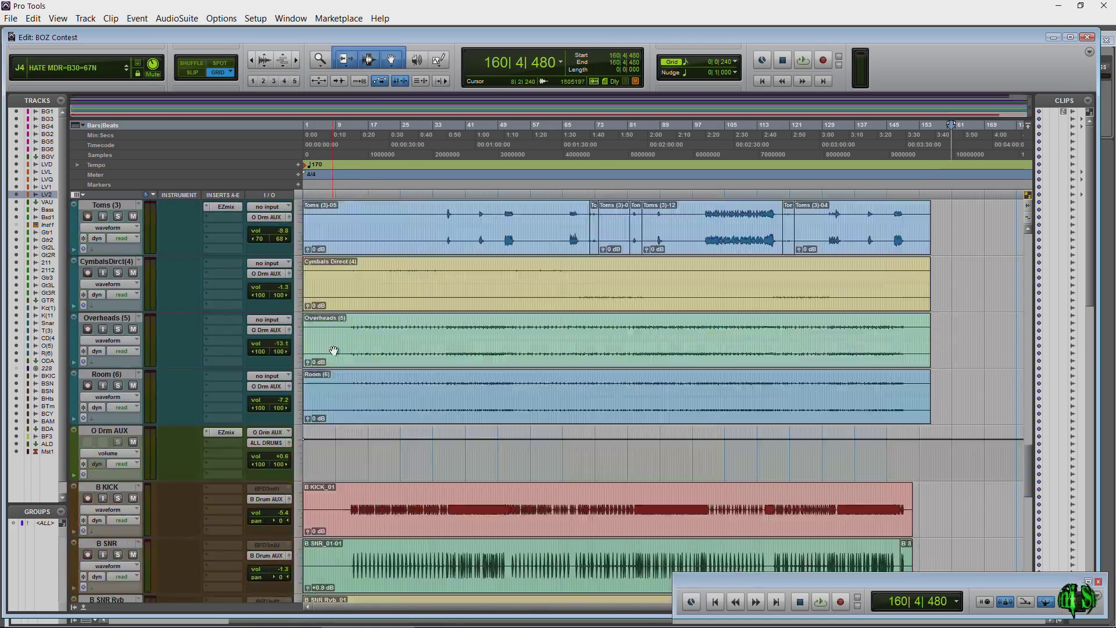
pyautogui.scroll(8, 334, 350)
pyautogui.hotkey('ctrl', '=')
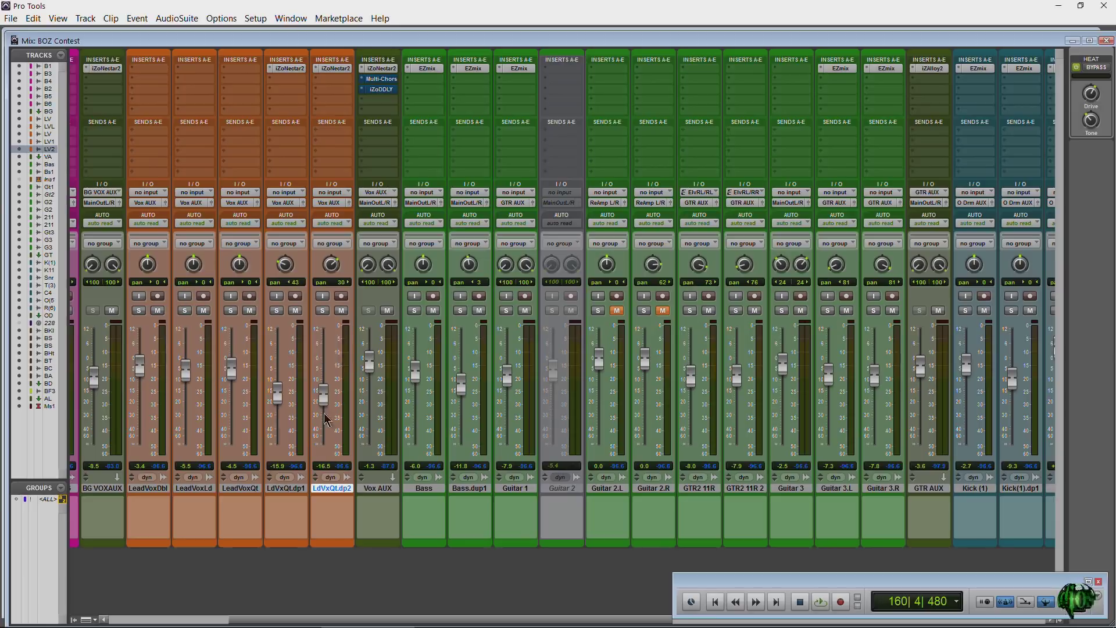
pyautogui.hscroll(-3, 473, 620)
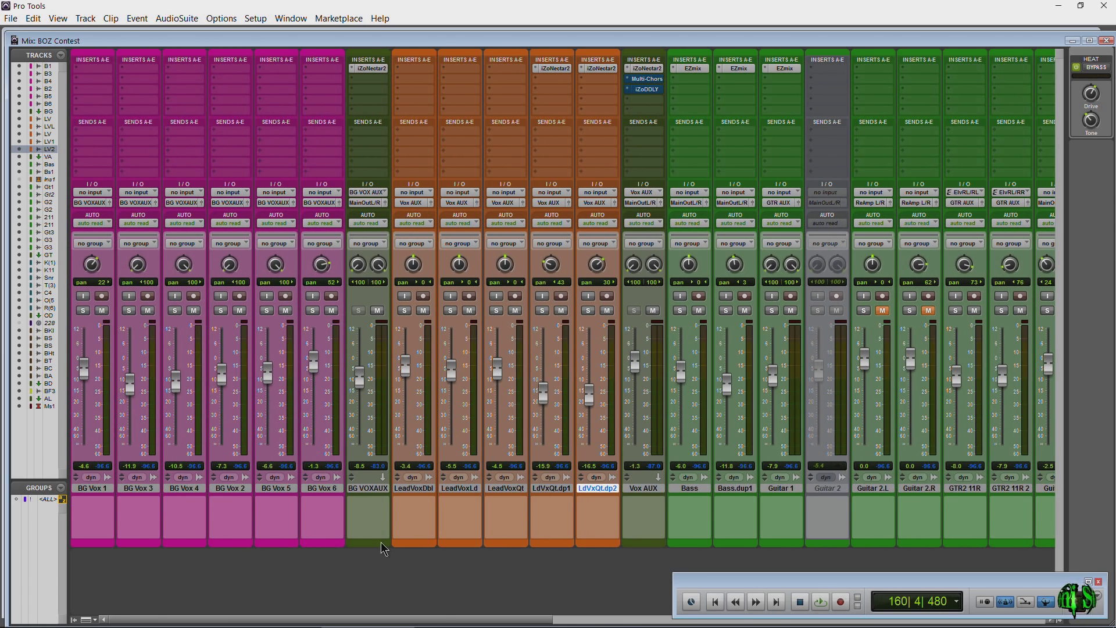
# Select BG VOXAUX and bring up the Color Palette for it
pyautogui.click(370, 516)
pyautogui.click(377, 491)
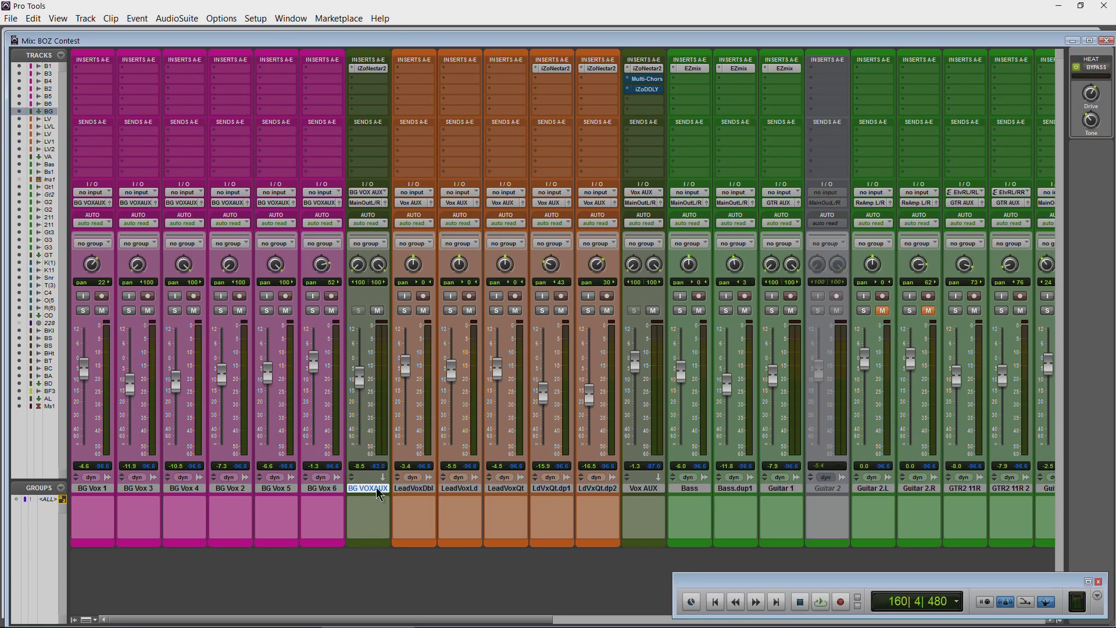
pyautogui.doubleClick(358, 547)
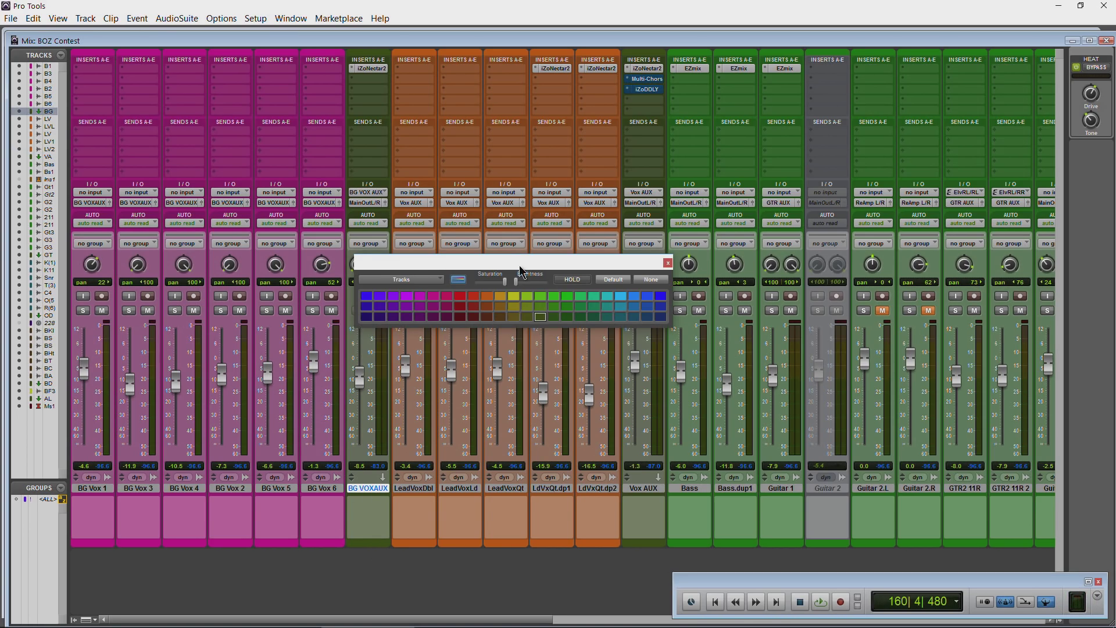
pyautogui.moveTo(492, 272); pyautogui.dragTo(537, 286)
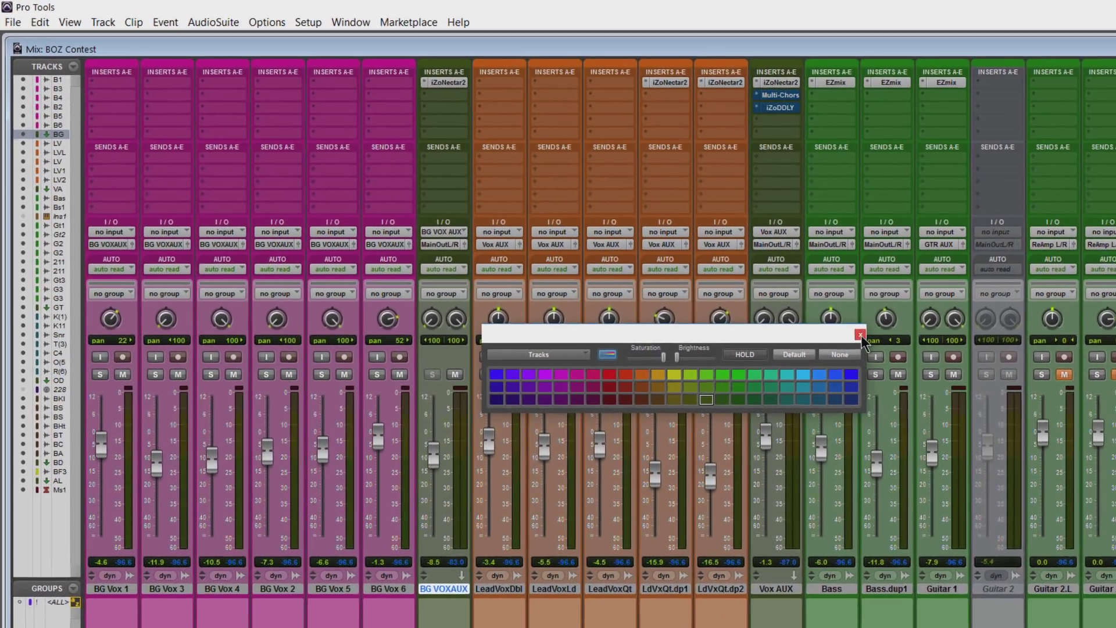
pyautogui.click(713, 277)
pyautogui.click(419, 26)
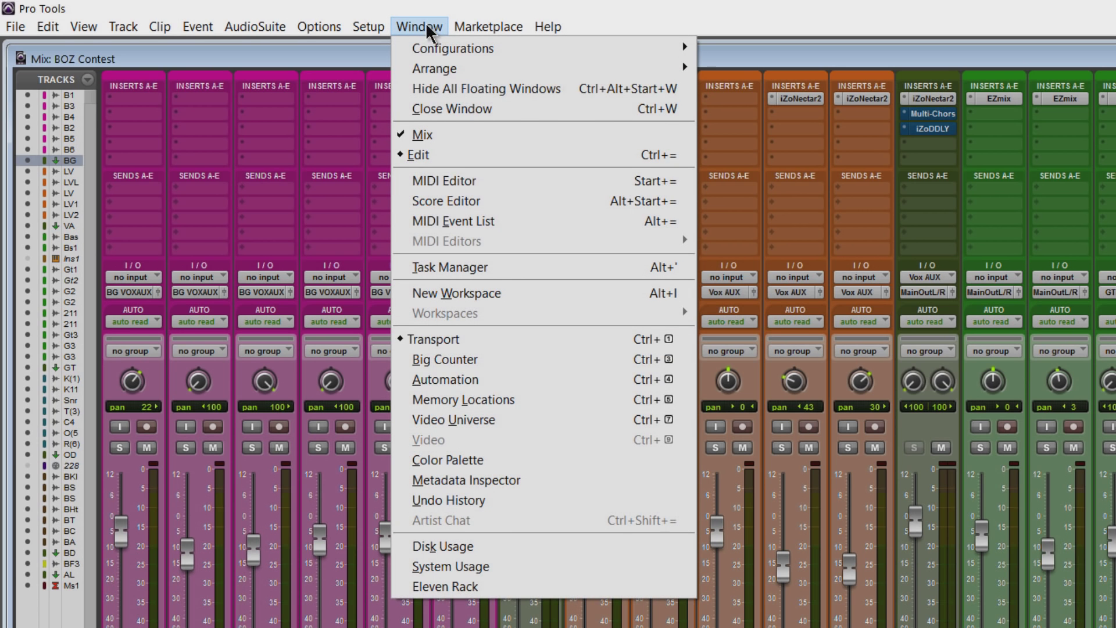
pyautogui.click(482, 462)
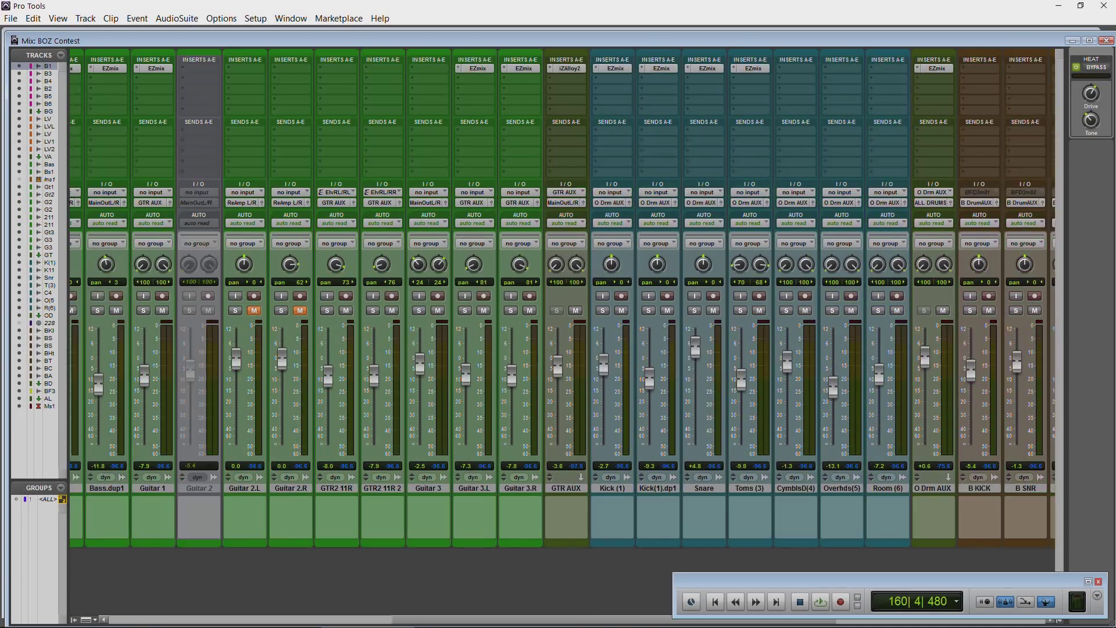
# Select all tracks and reset them to Default colours in the Color Palette
pyautogui.moveTo(270, 620); pyautogui.dragTo(915, 620)
pyautogui.keyDown('alt'); pyautogui.click(965, 490); pyautogui.keyUp('alt')
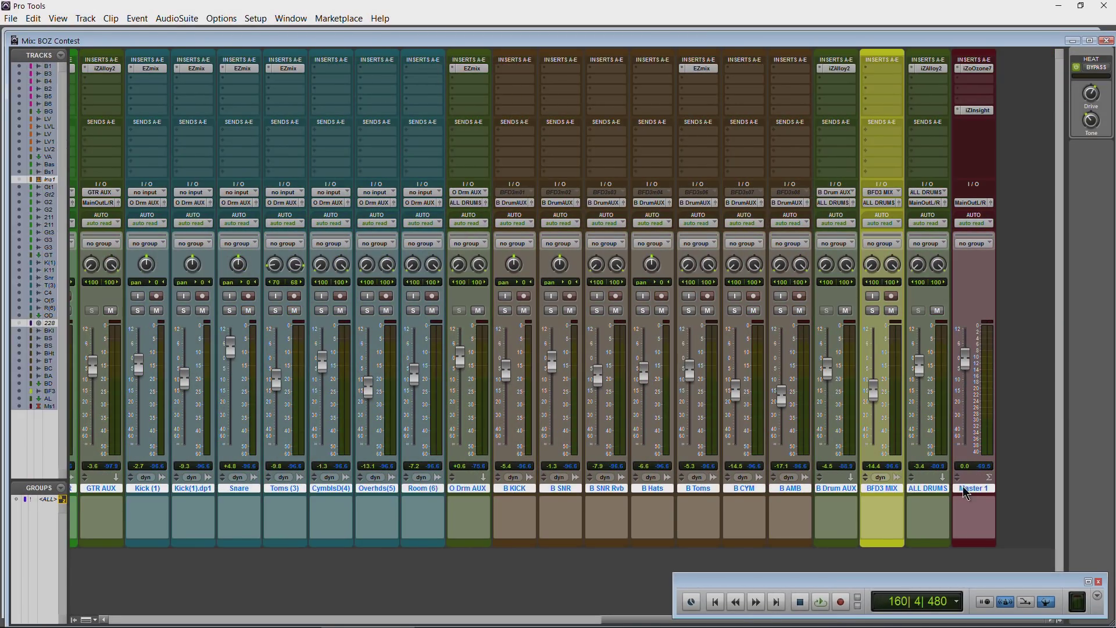
pyautogui.doubleClick(423, 543)
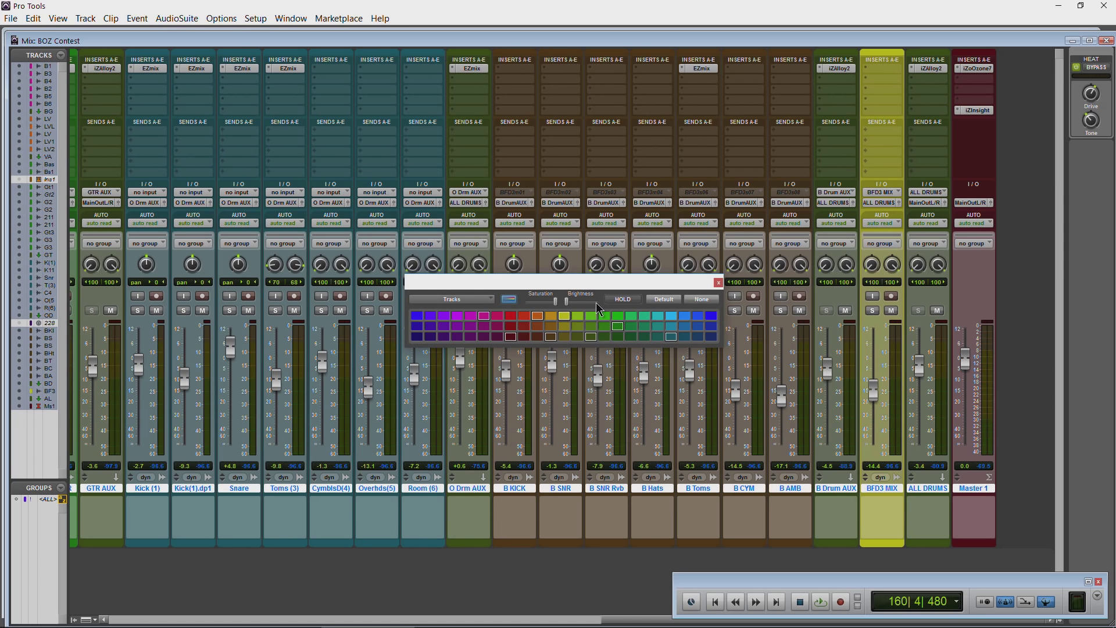
pyautogui.click(661, 304)
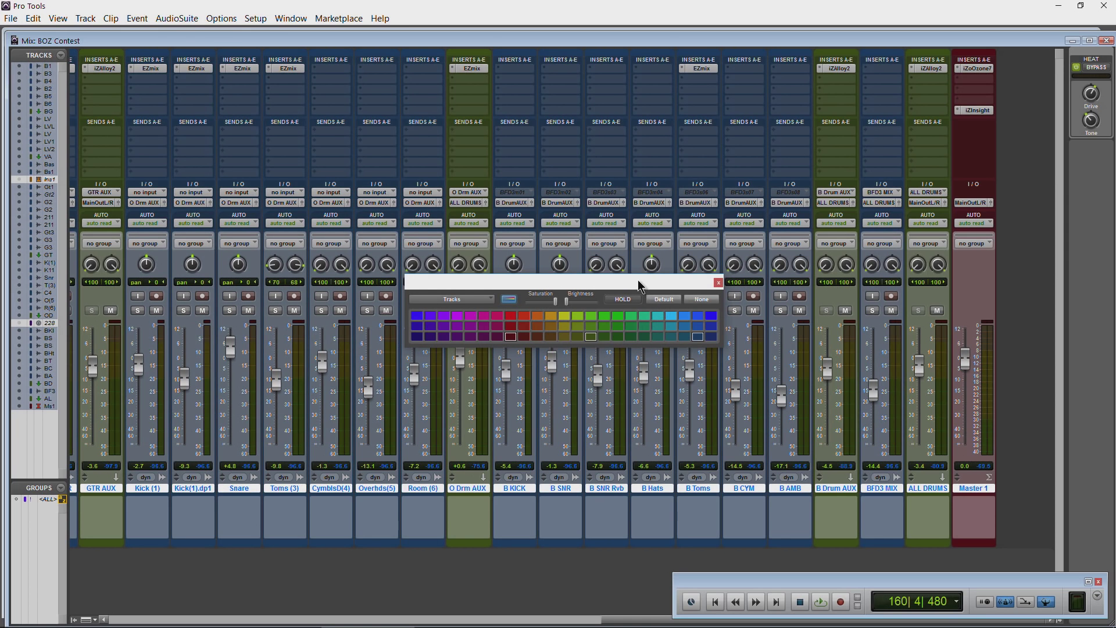
pyautogui.moveTo(640, 281); pyautogui.dragTo(604, 288)
pyautogui.moveTo(628, 622); pyautogui.dragTo(110, 596)
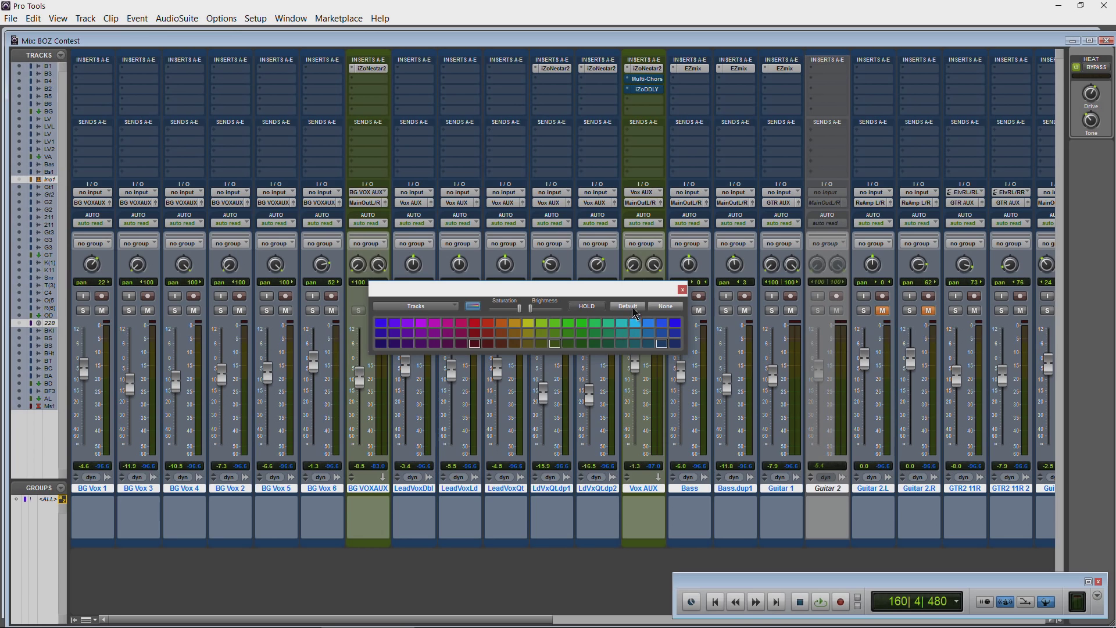
# Set Default Track Color Coding to None in Preferences, then select only BG Vox 6
pyautogui.click(291, 18)
pyautogui.moveTo(255, 18)
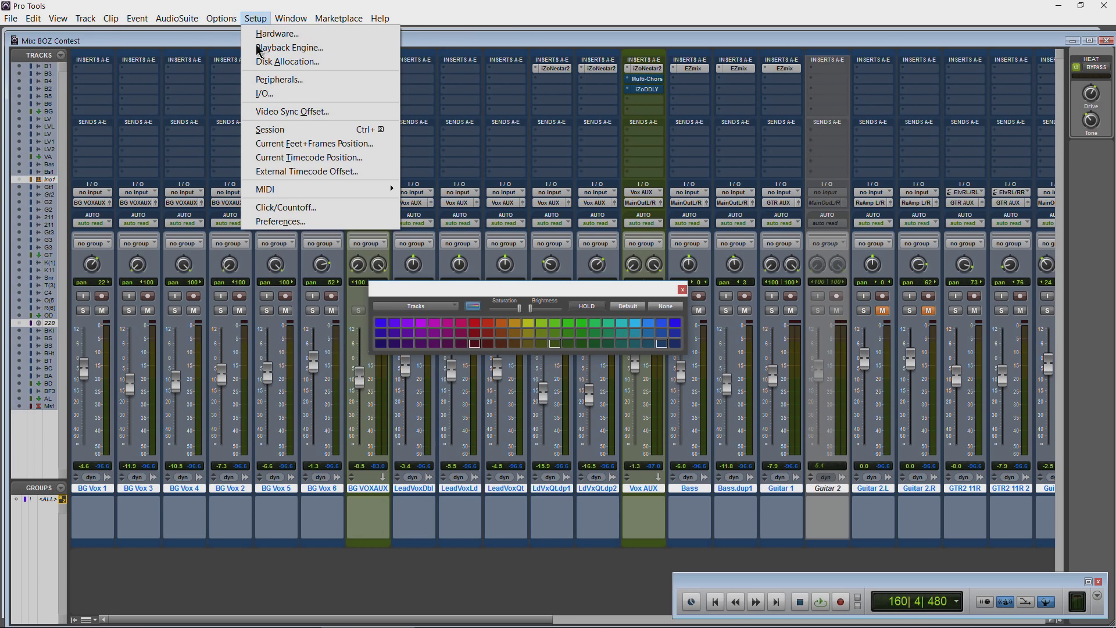
pyautogui.click(280, 221)
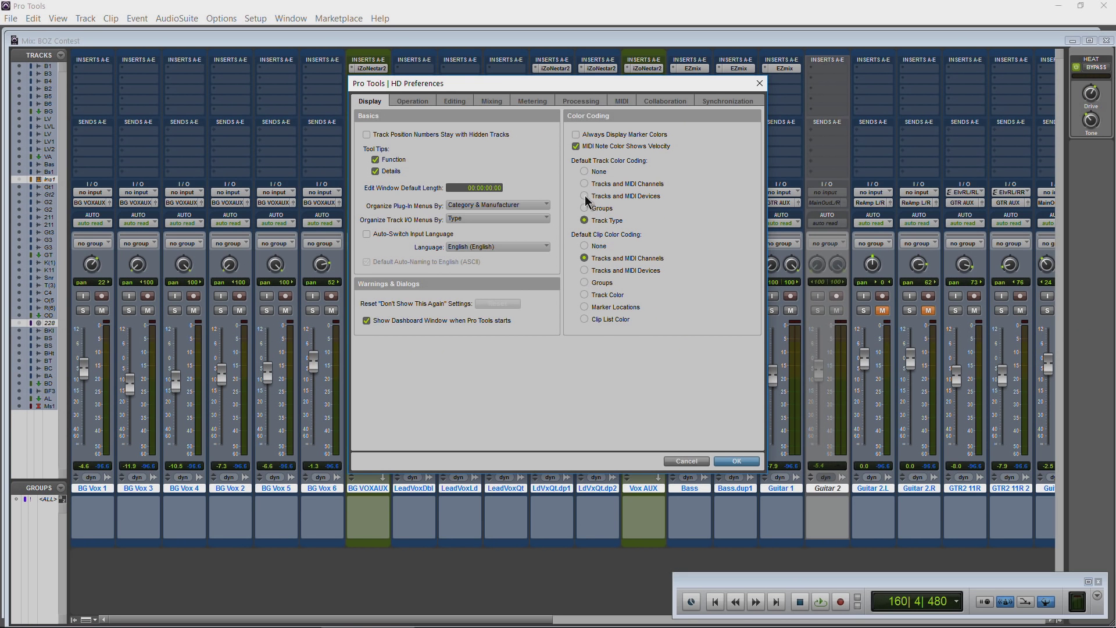
pyautogui.click(584, 172)
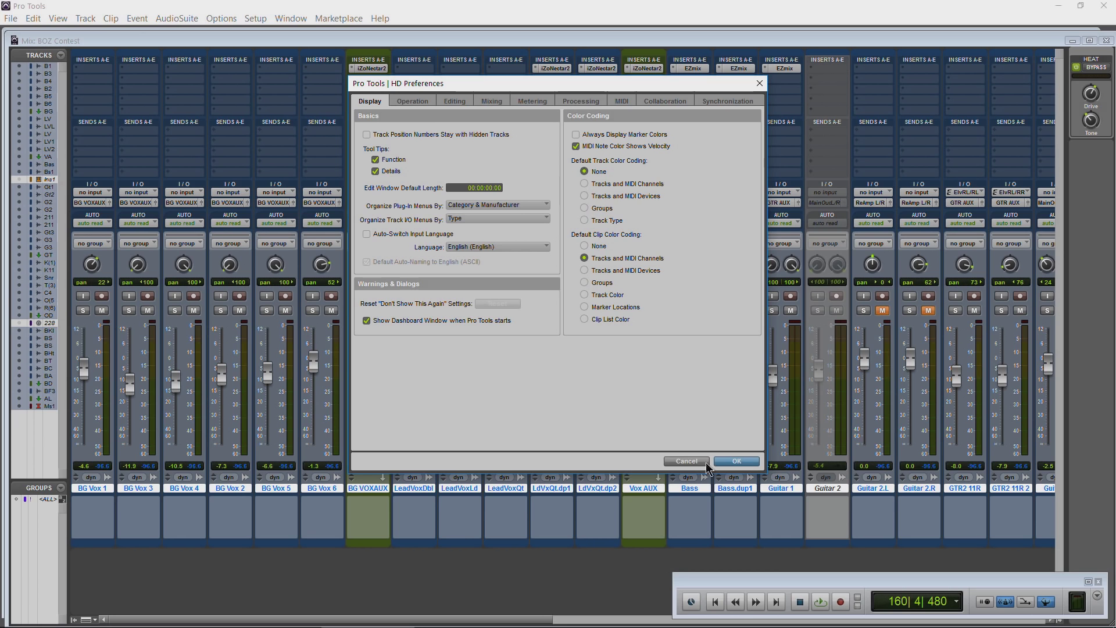
pyautogui.click(727, 462)
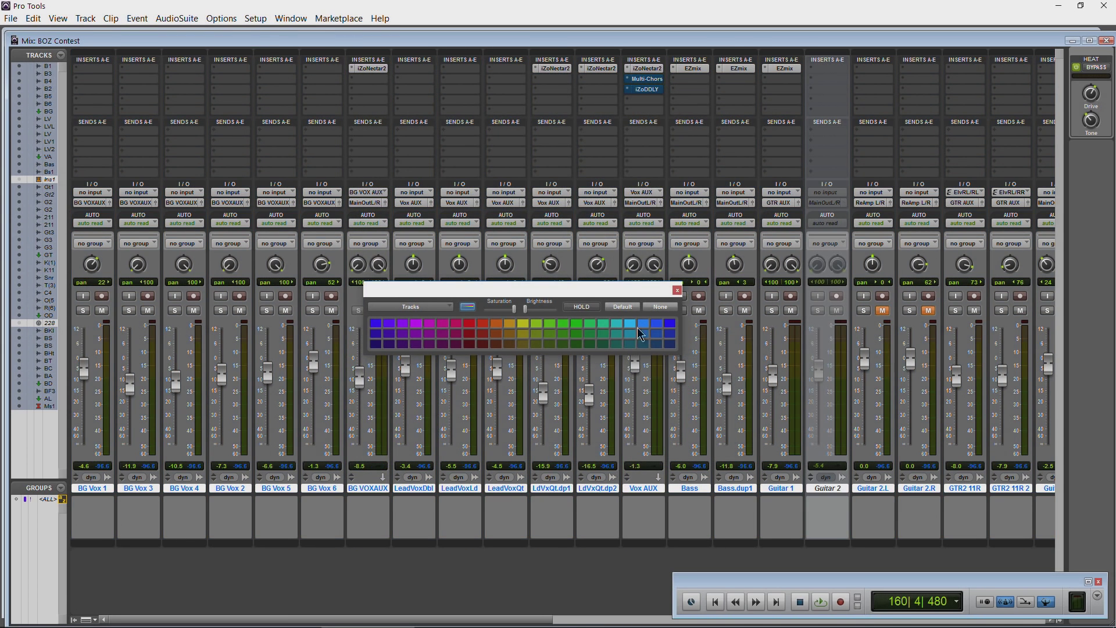
pyautogui.moveTo(328, 621); pyautogui.dragTo(260, 597)
pyautogui.click(291, 491)
pyautogui.click(321, 490)
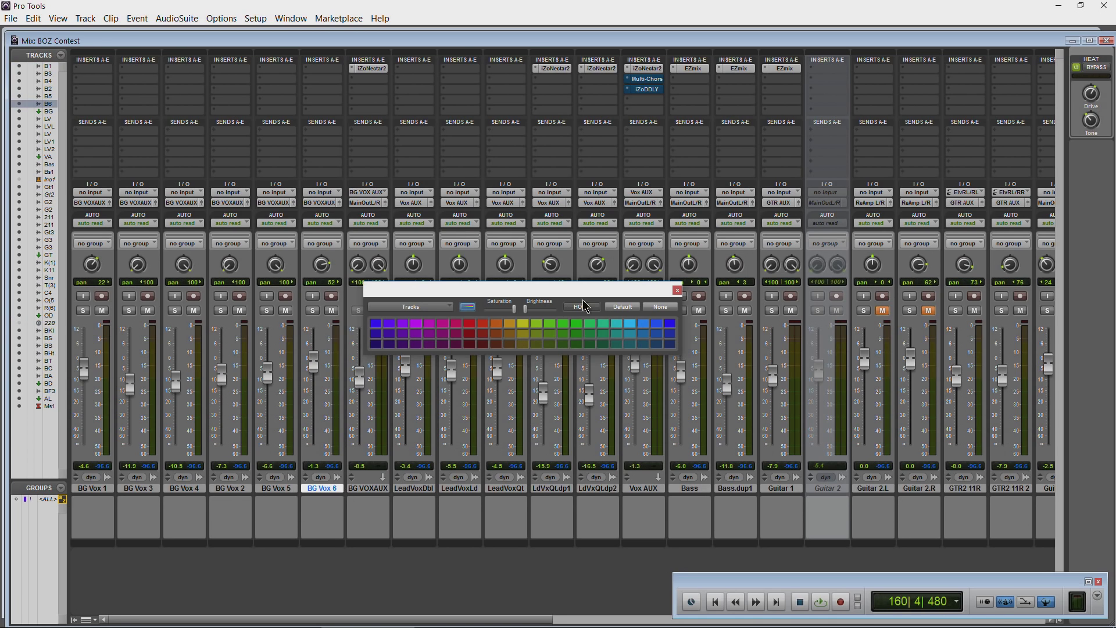
pyautogui.click(487, 335)
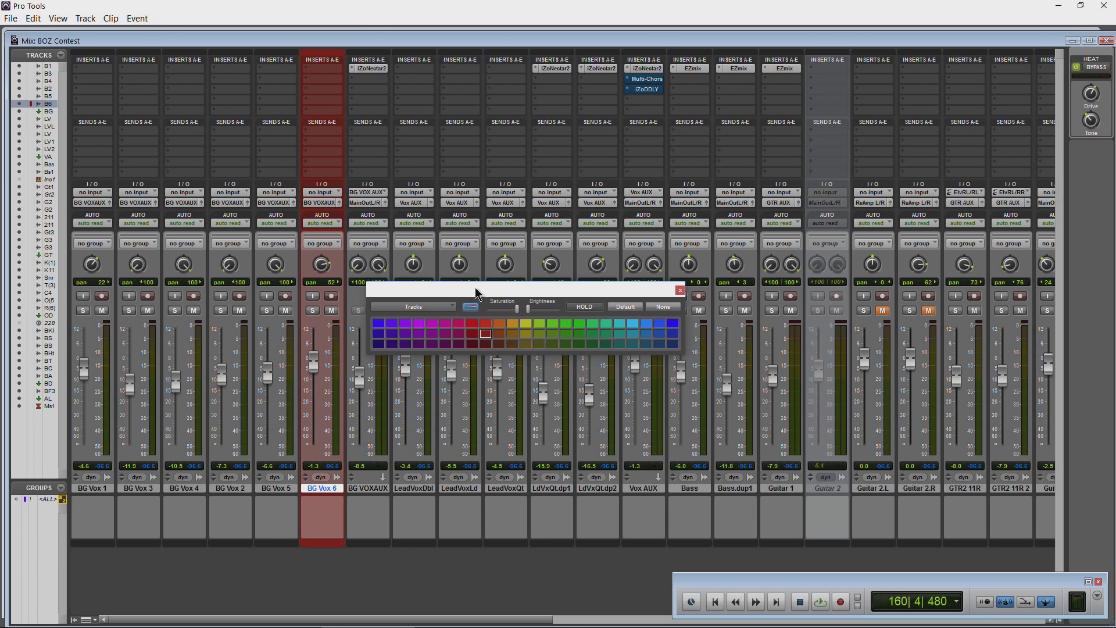
pyautogui.moveTo(473, 291); pyautogui.dragTo(515, 287)
pyautogui.moveTo(674, 294); pyautogui.dragTo(689, 295)
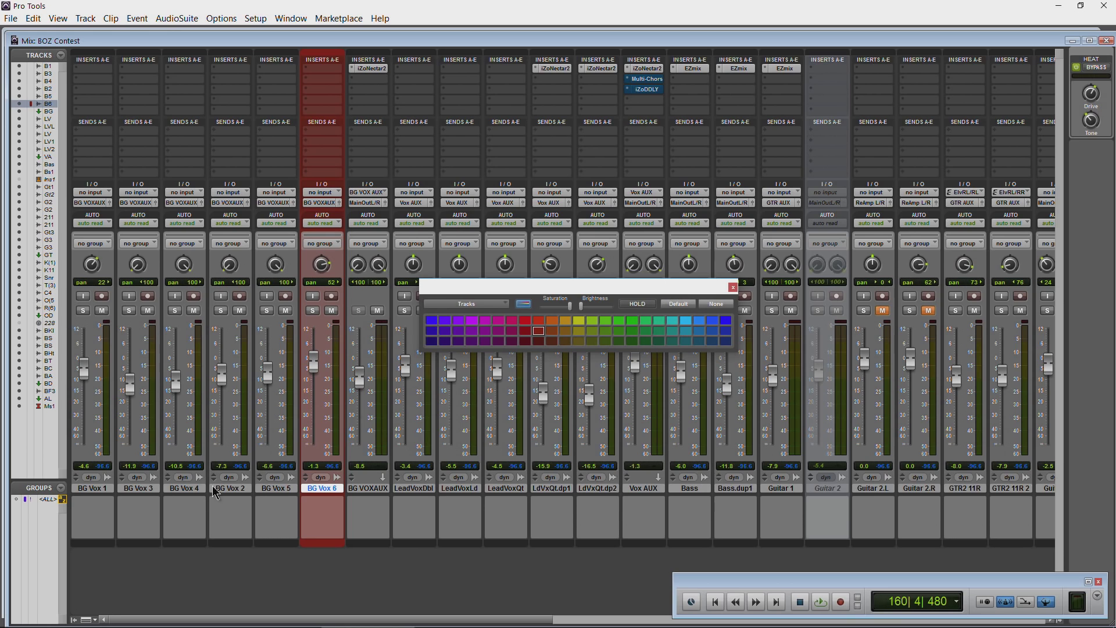
pyautogui.click(676, 304)
pyautogui.moveTo(616, 288); pyautogui.dragTo(563, 306)
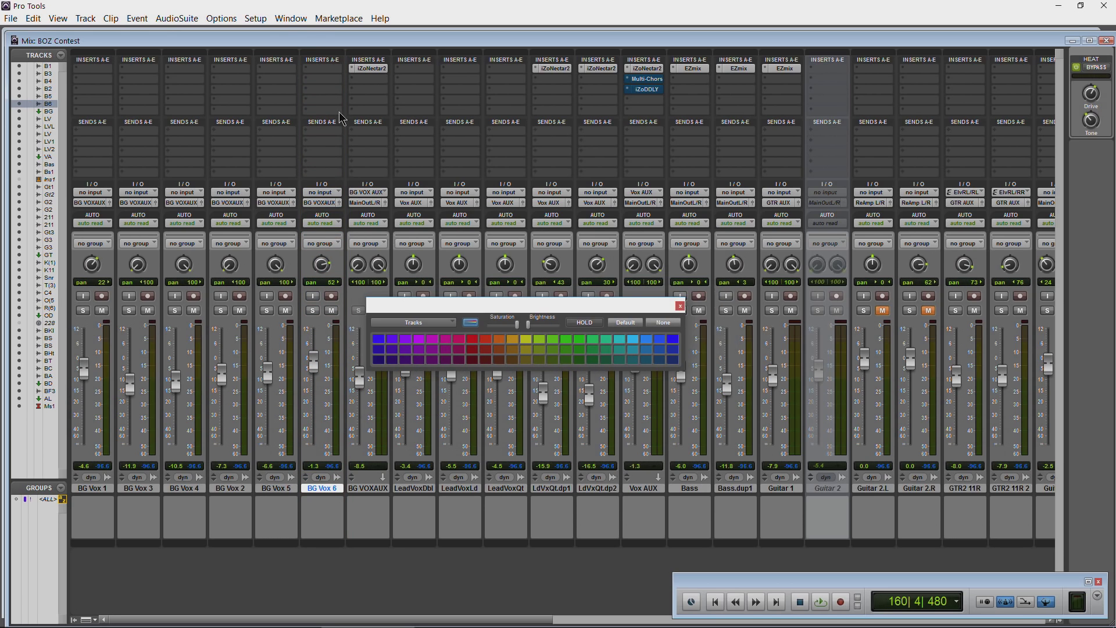
# Set Default Track Color Coding to Tracks and MIDI Channels in Preferences
pyautogui.click(255, 18)
pyautogui.click(251, 222)
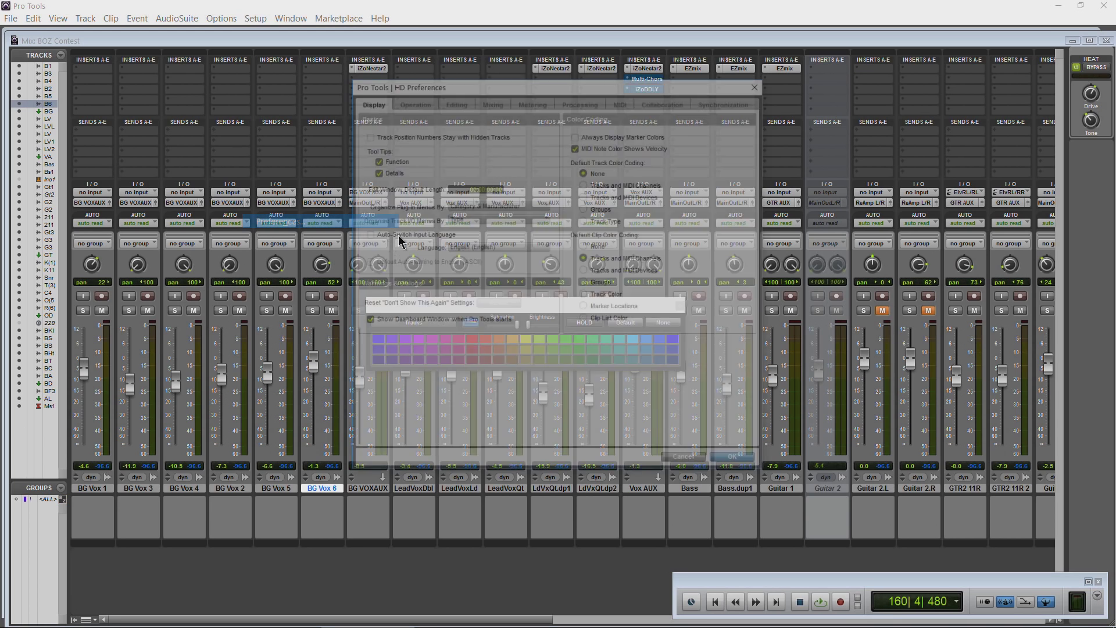
pyautogui.click(584, 221)
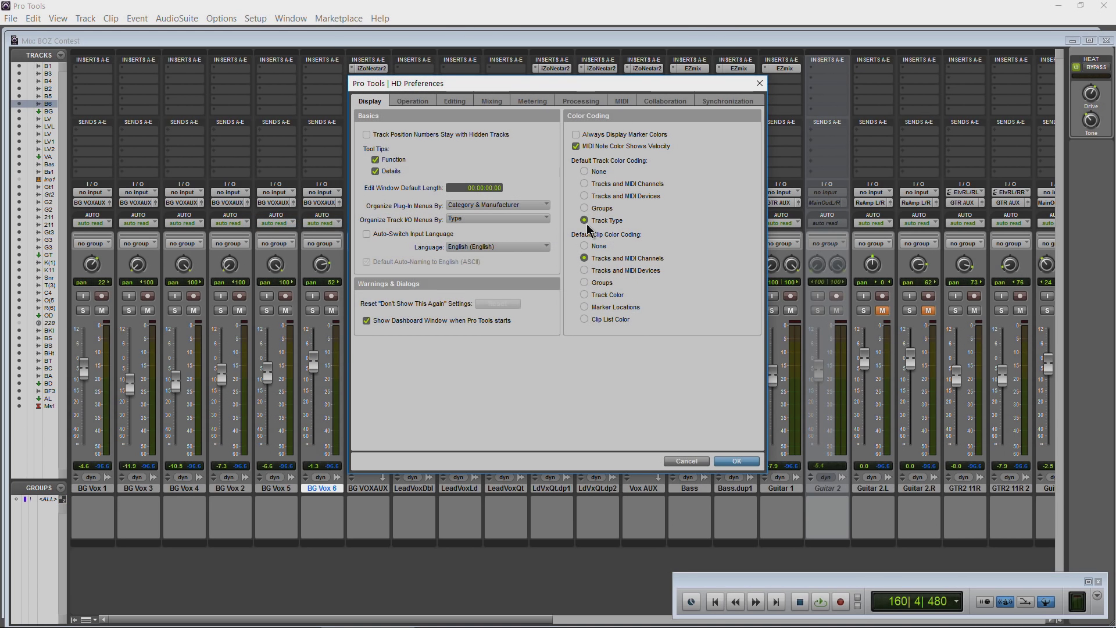
pyautogui.click(586, 184)
pyautogui.click(738, 462)
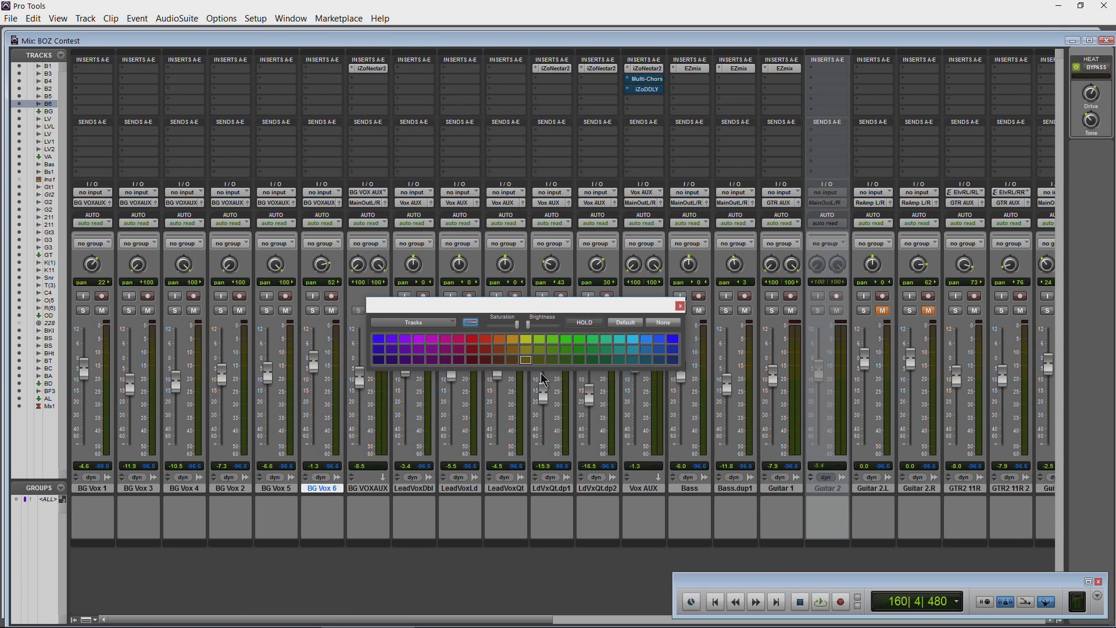
# Colour the BG Vox 2 strip purple
pyautogui.moveTo(302, 622); pyautogui.dragTo(228, 610)
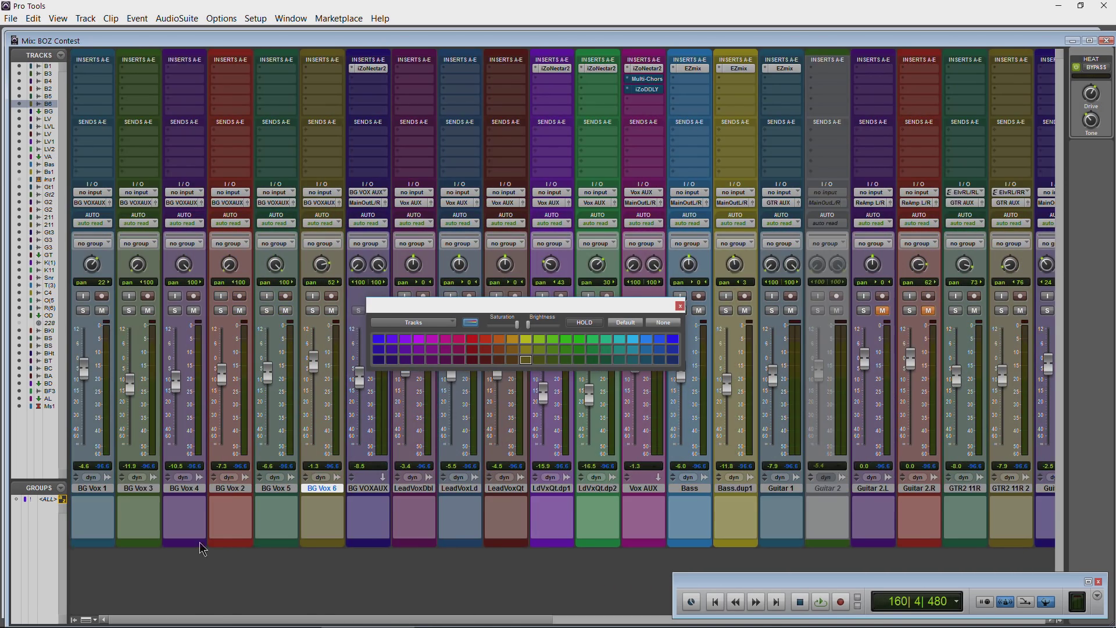
pyautogui.click(226, 488)
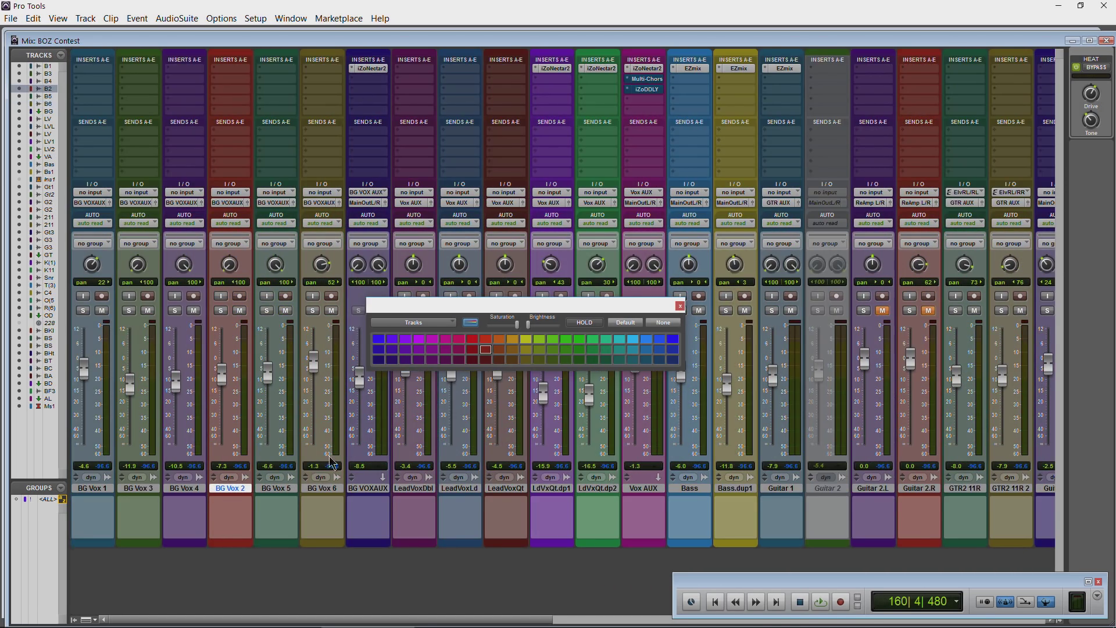
pyautogui.click(579, 349)
pyautogui.click(420, 349)
# Set Default Track Color Coding to Track Type, then open the Color Palette from LeadVoxDbl
pyautogui.click(680, 306)
pyautogui.click(255, 18)
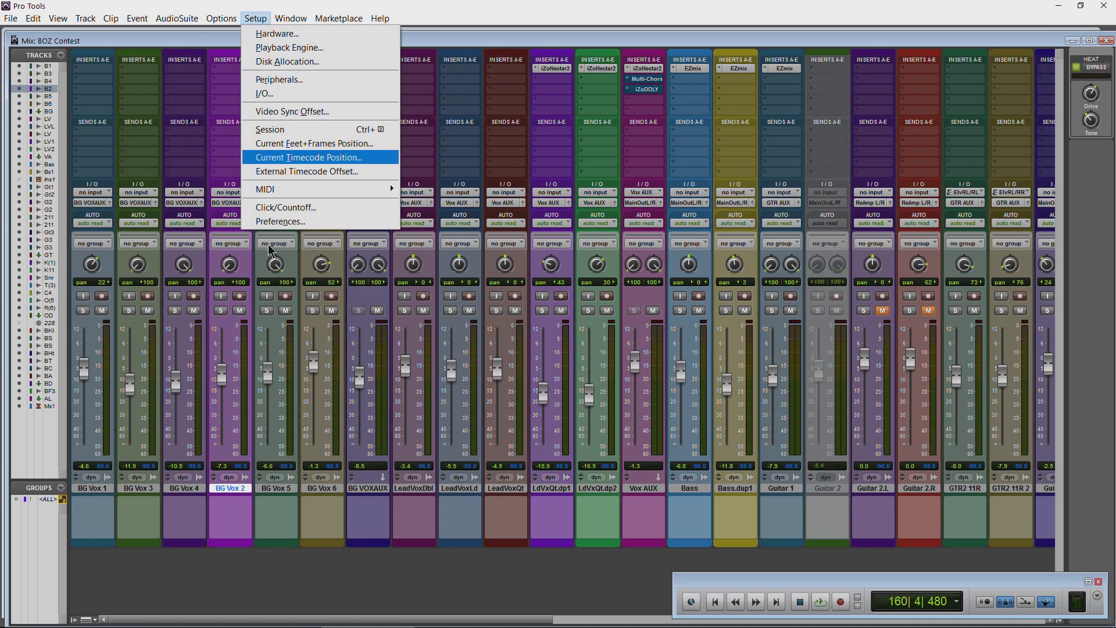
pyautogui.click(278, 221)
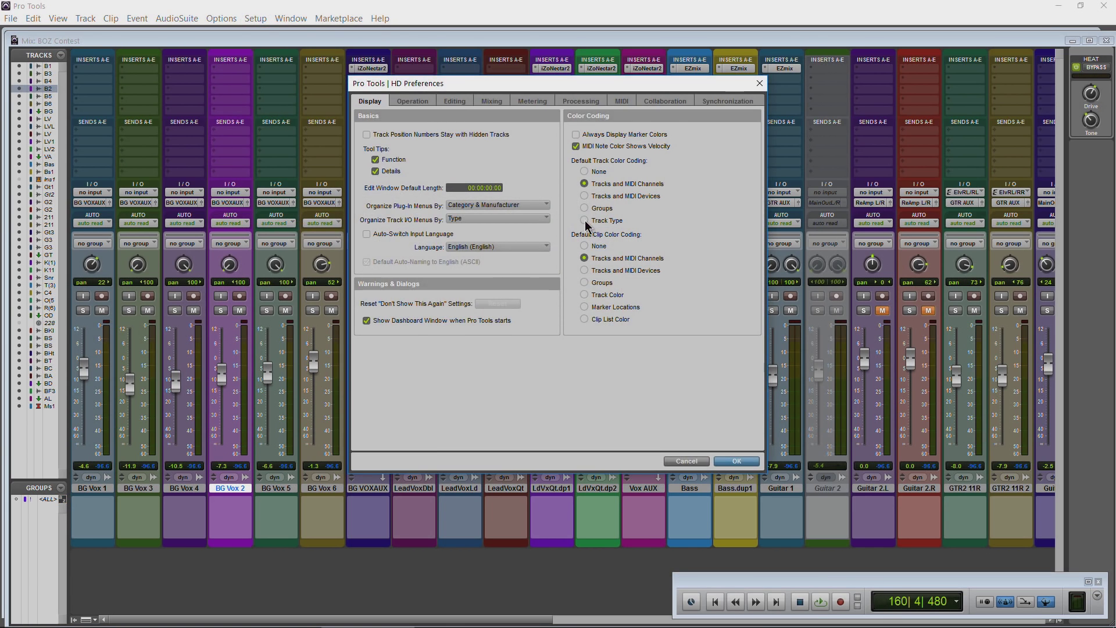
pyautogui.click(584, 220)
pyautogui.click(736, 461)
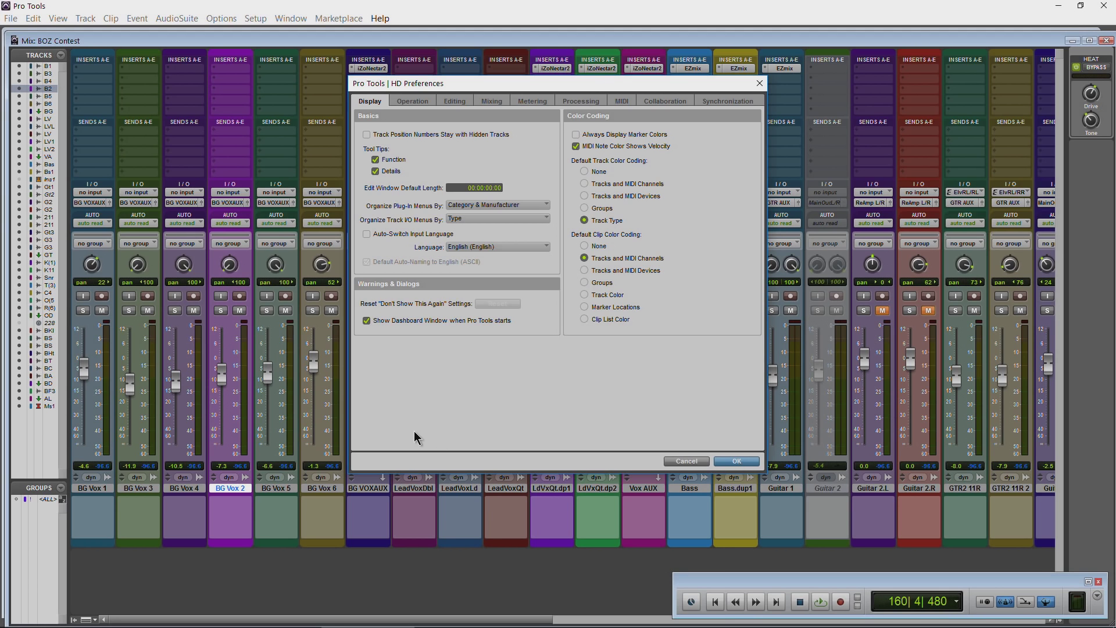
pyautogui.doubleClick(414, 545)
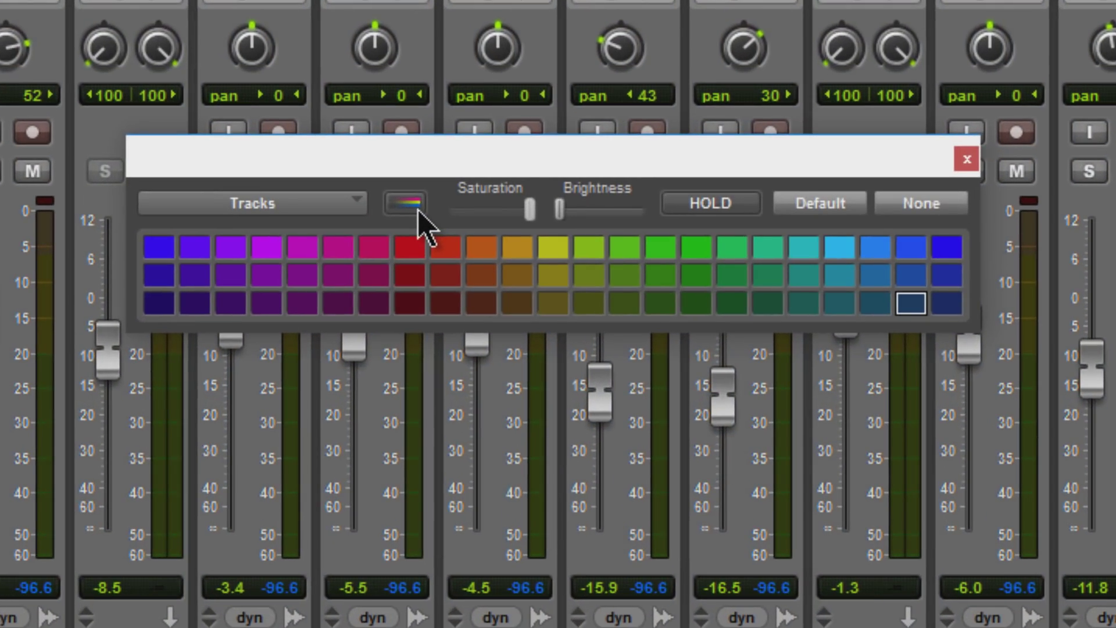
# Toggle whole-strip tinting on and off, reposition the palette, and open its Tracks target list
pyautogui.click(427, 227)
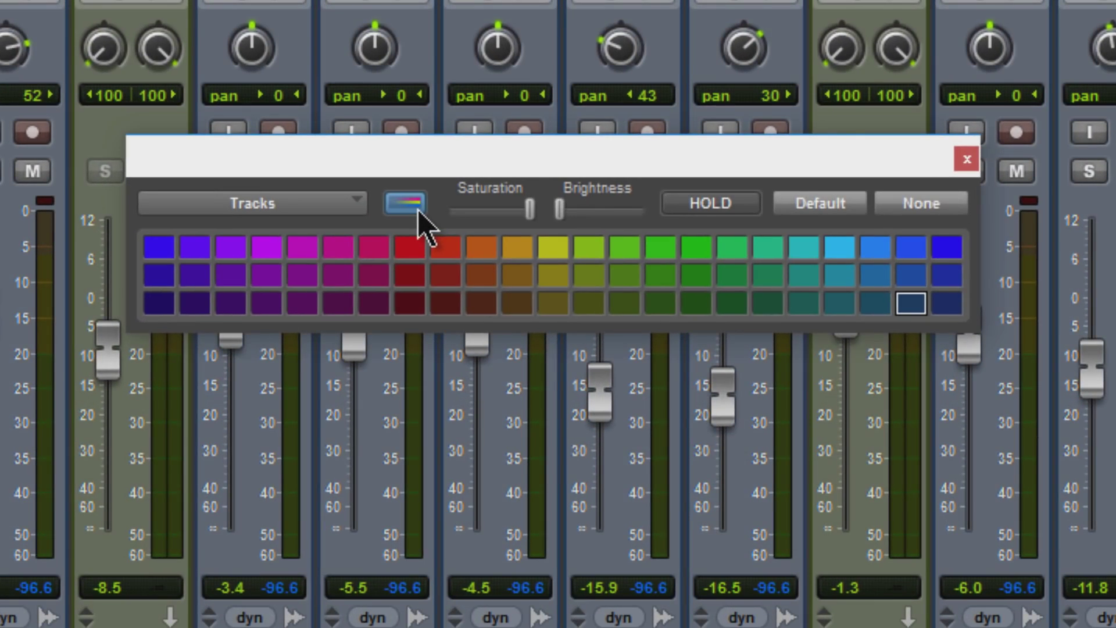
pyautogui.click(419, 210)
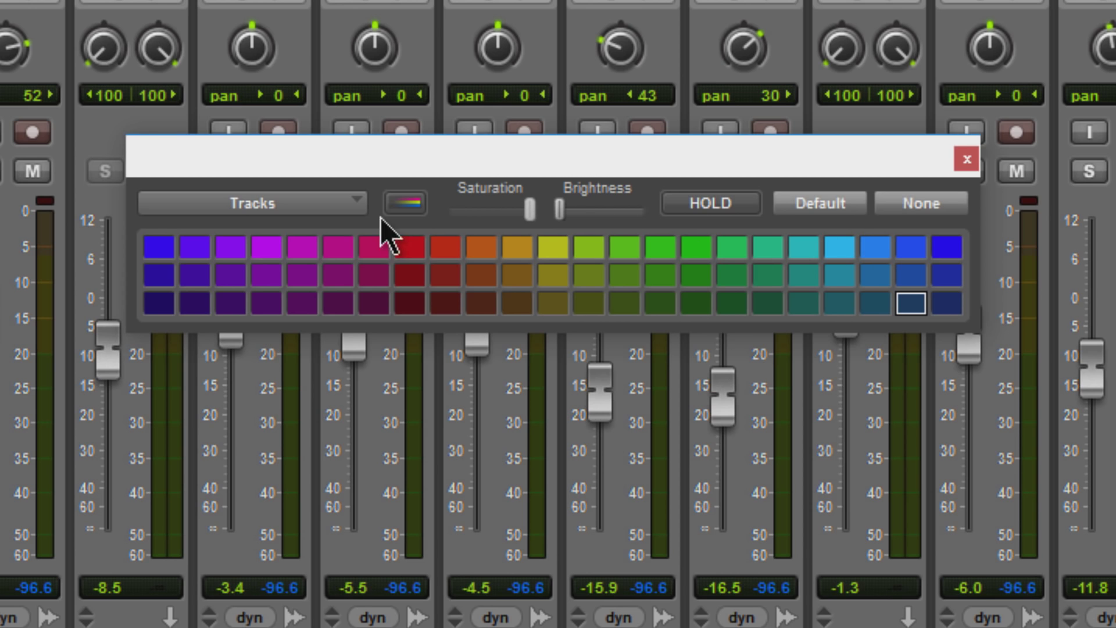
pyautogui.moveTo(573, 166); pyautogui.dragTo(578, 112)
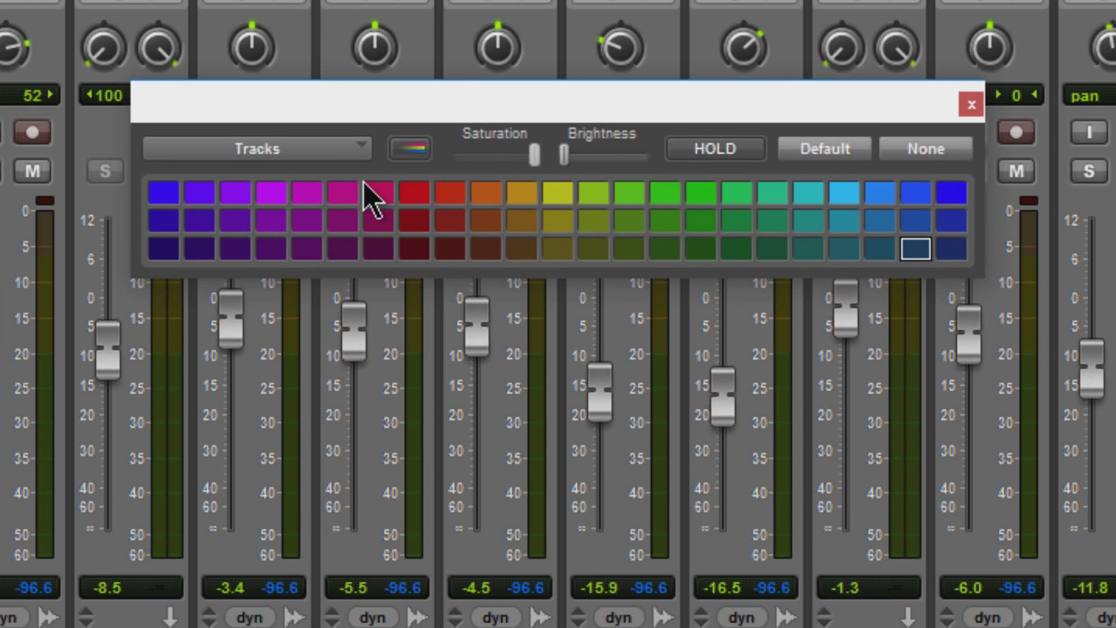
pyautogui.moveTo(442, 114); pyautogui.dragTo(435, 175)
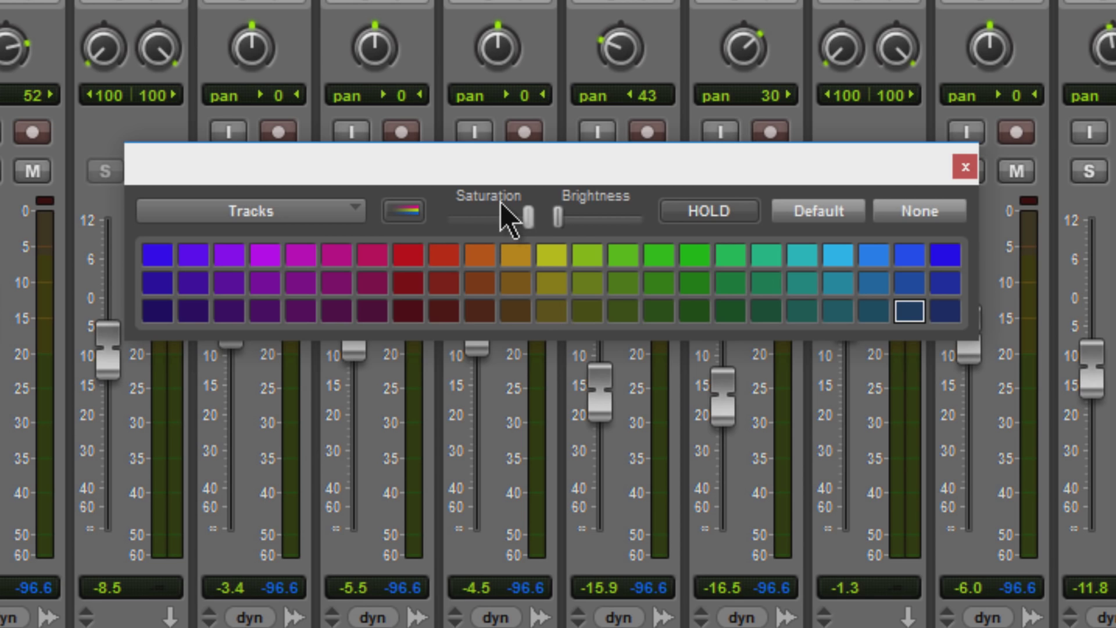
pyautogui.click(319, 225)
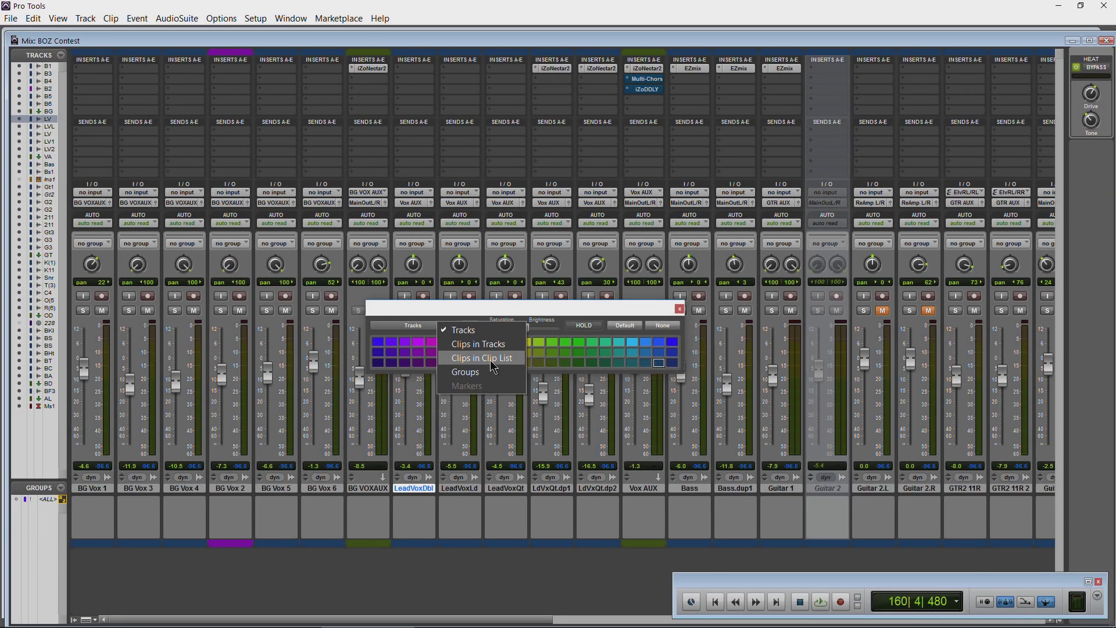
pyautogui.click(487, 356)
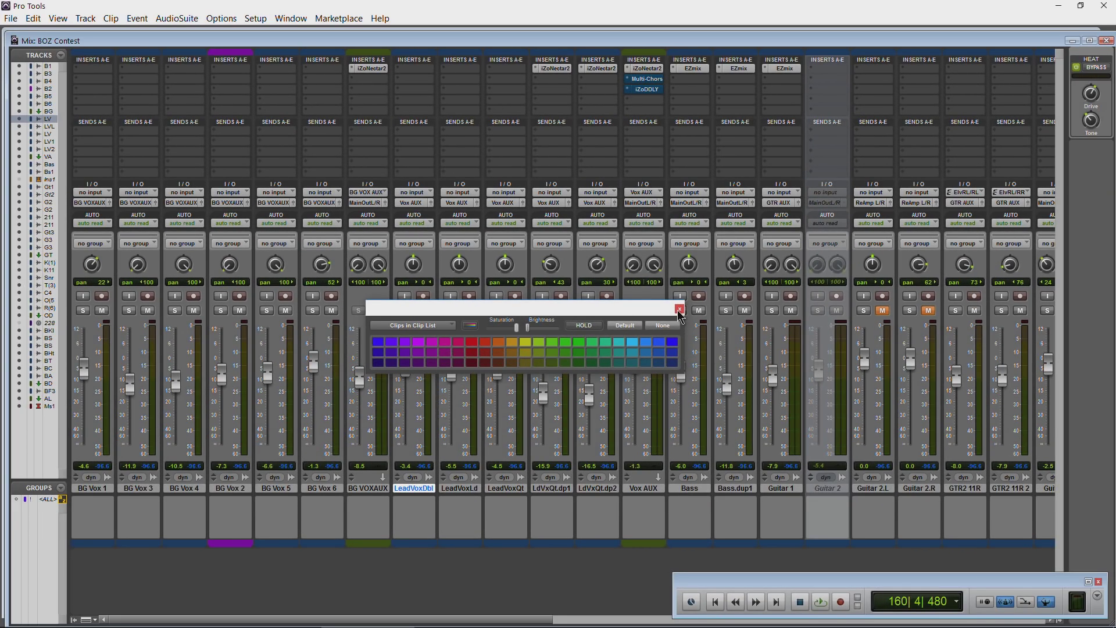
pyautogui.hotkey('ctrl', '=')
pyautogui.hotkey('ctrl', '=')
pyautogui.click(446, 326)
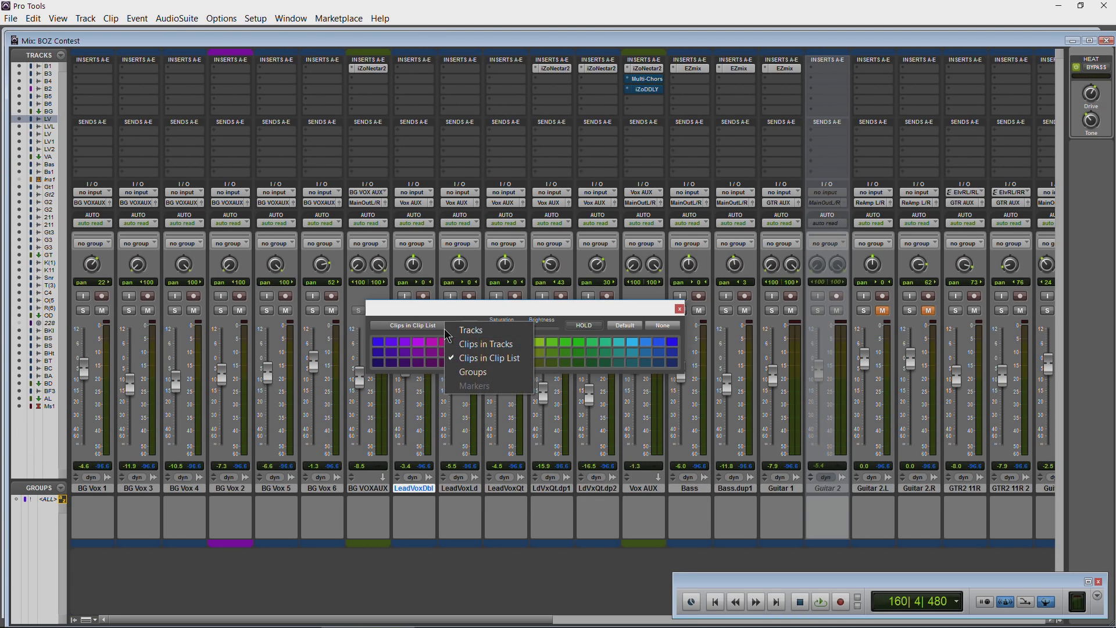
pyautogui.click(476, 348)
pyautogui.hotkey('ctrl', '=')
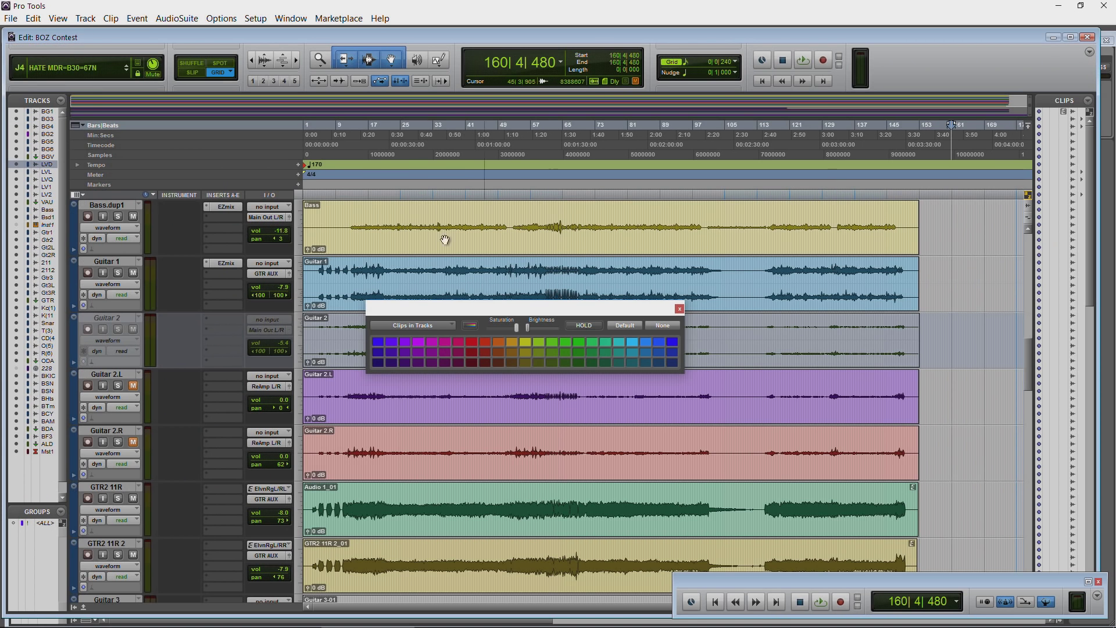
pyautogui.click(447, 327)
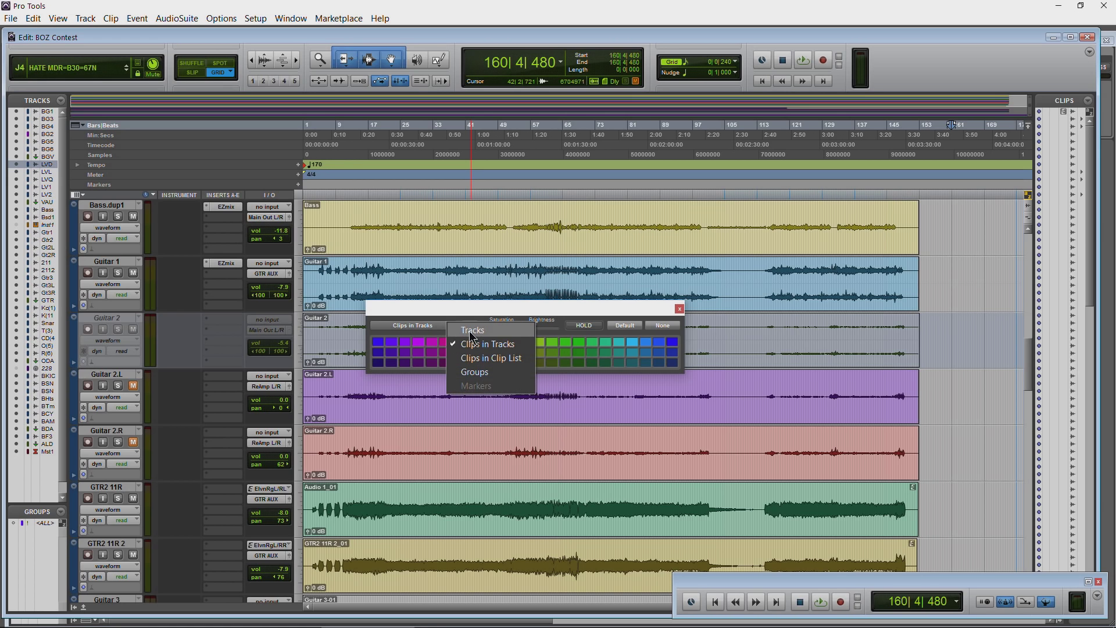
pyautogui.click(465, 334)
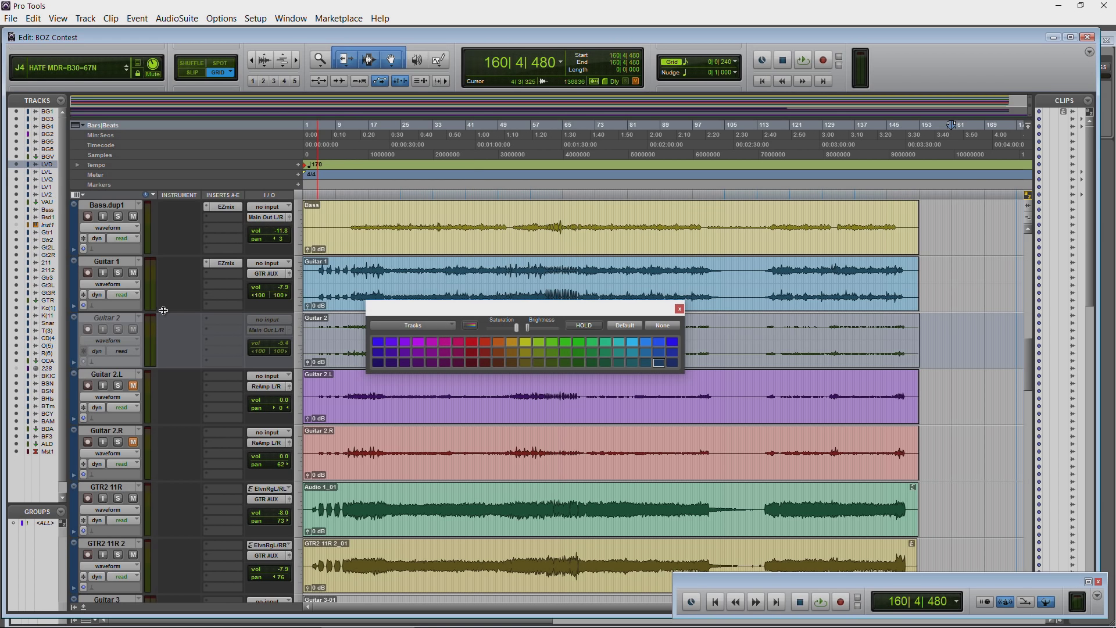
pyautogui.hotkey('ctrl', '=')
pyautogui.moveTo(485, 304); pyautogui.dragTo(525, 286)
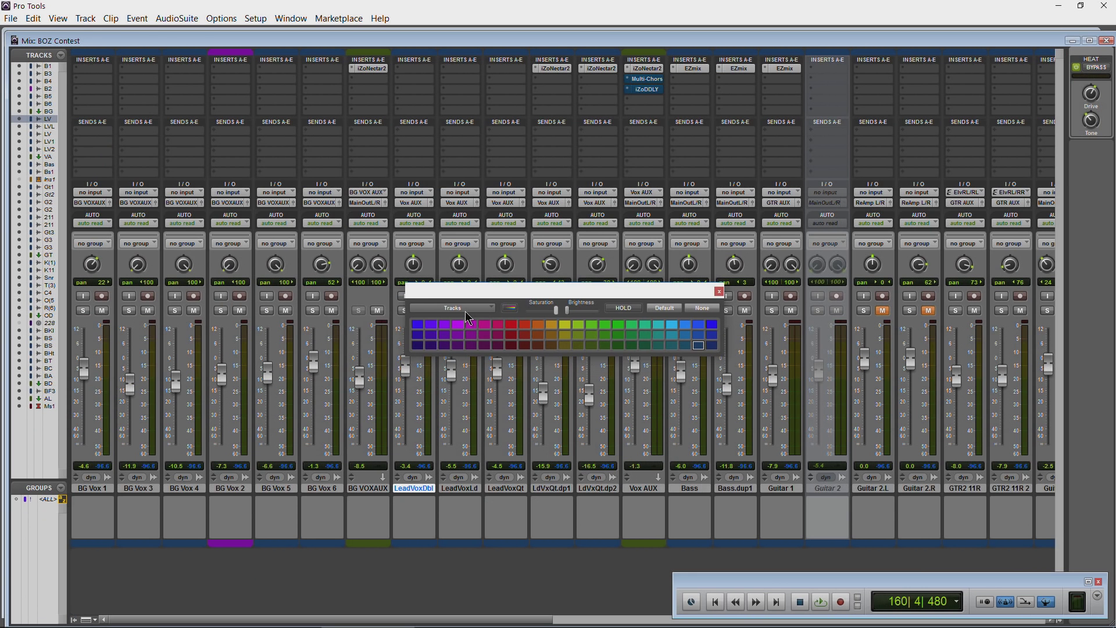
pyautogui.click(465, 311)
# With the palette targeting Tracks, colour BG Vox 3 green and LeadVoxLd teal
pyautogui.click(481, 315)
pyautogui.moveTo(512, 294); pyautogui.dragTo(502, 295)
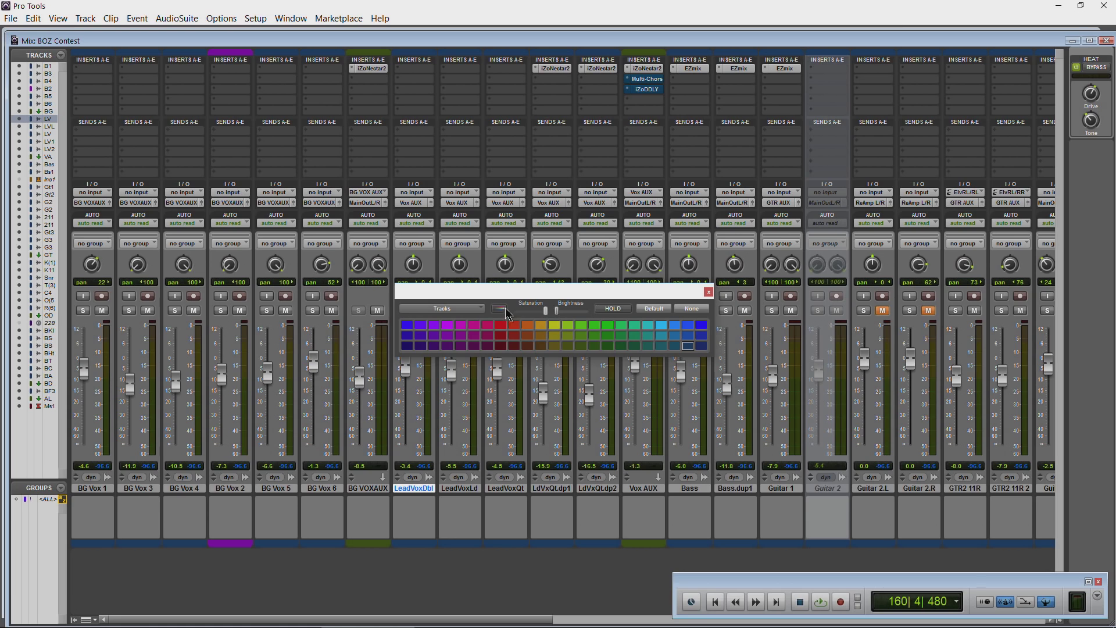
pyautogui.click(193, 547)
pyautogui.click(132, 506)
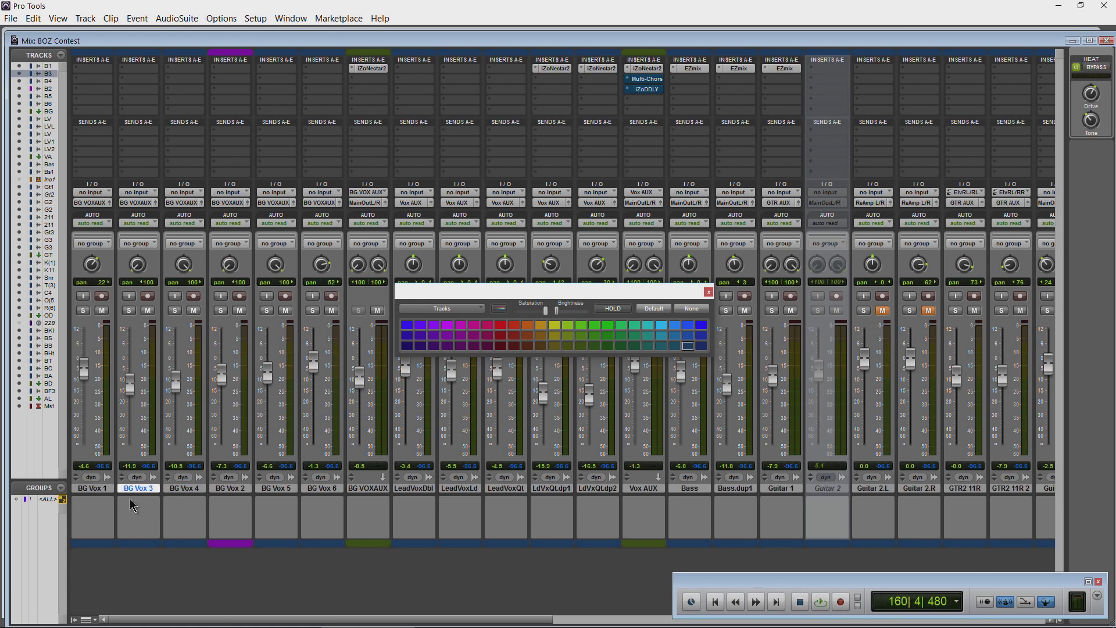
pyautogui.click(595, 326)
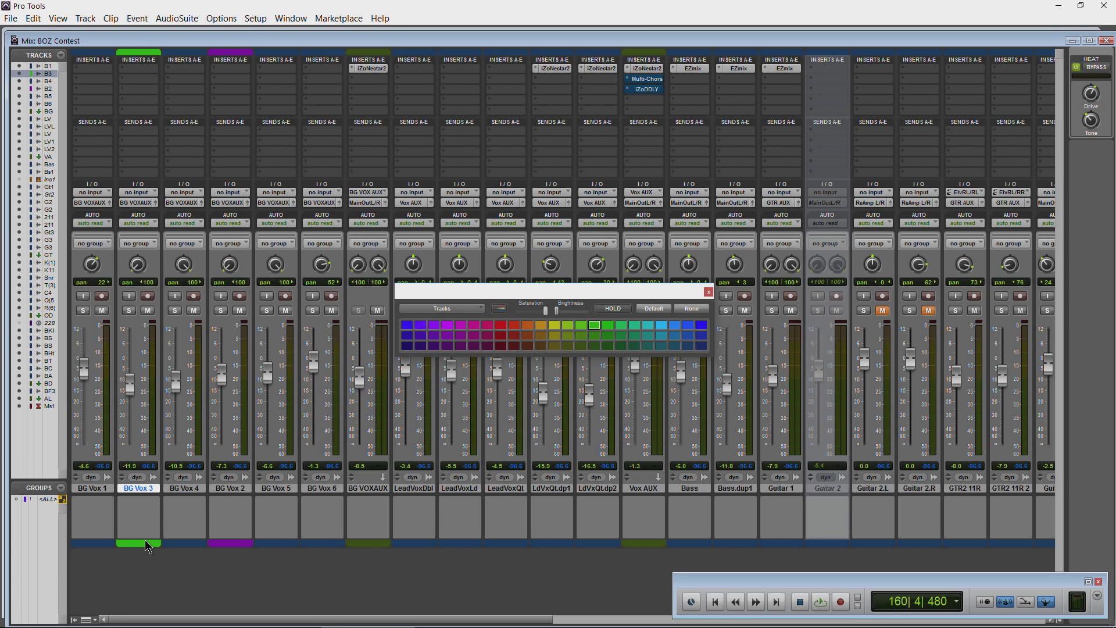
pyautogui.click(474, 547)
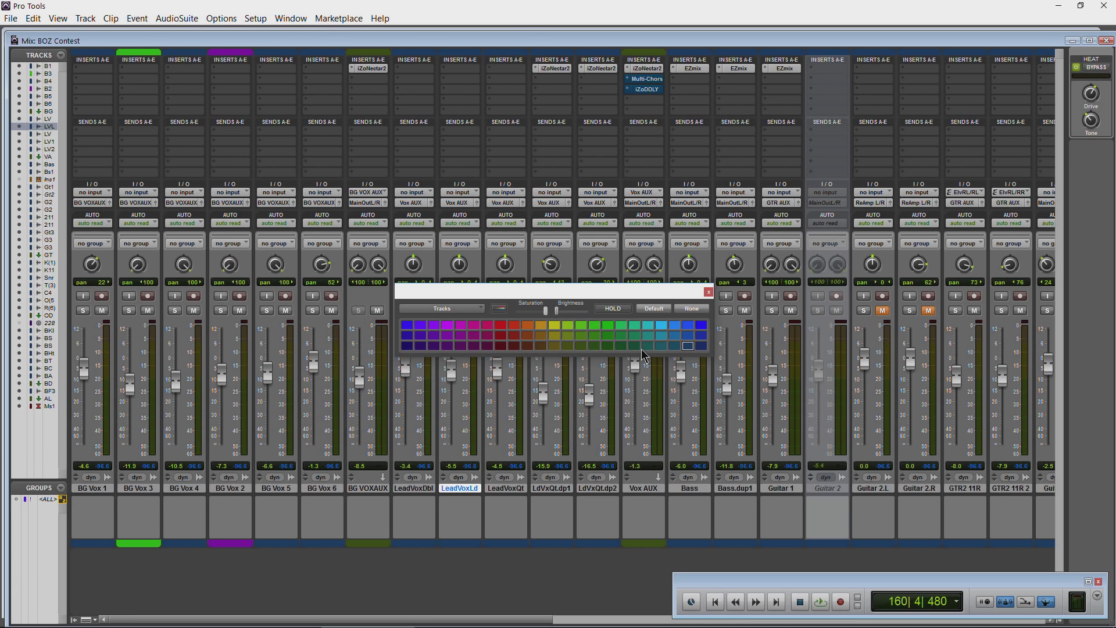
pyautogui.click(635, 326)
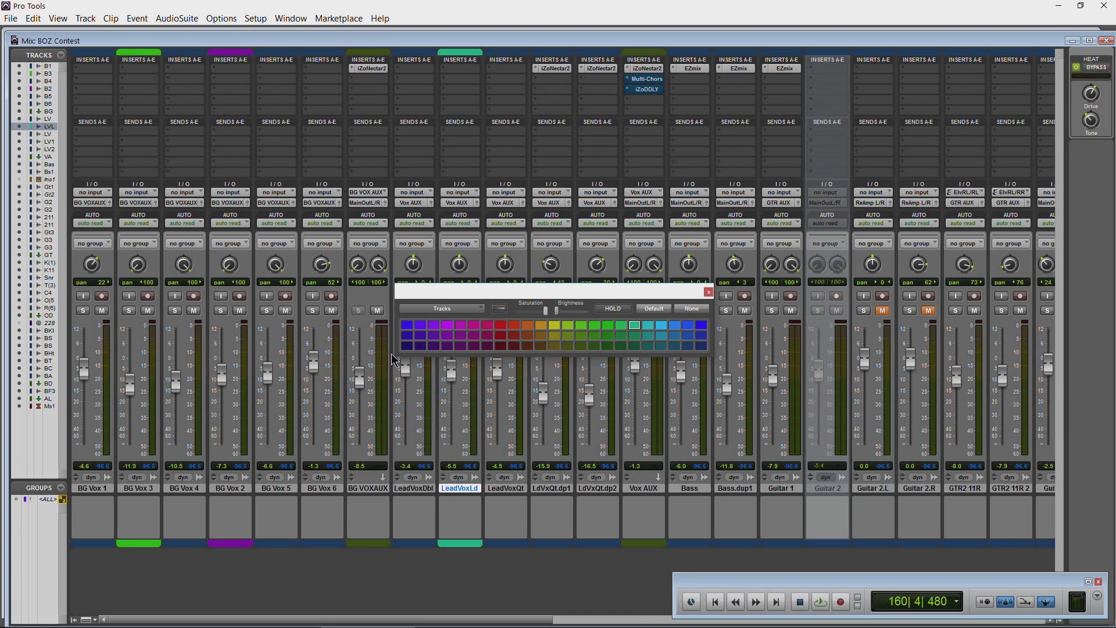
# Tint whole channel strips with their track colours and compare in the Edit window
pyautogui.click(500, 310)
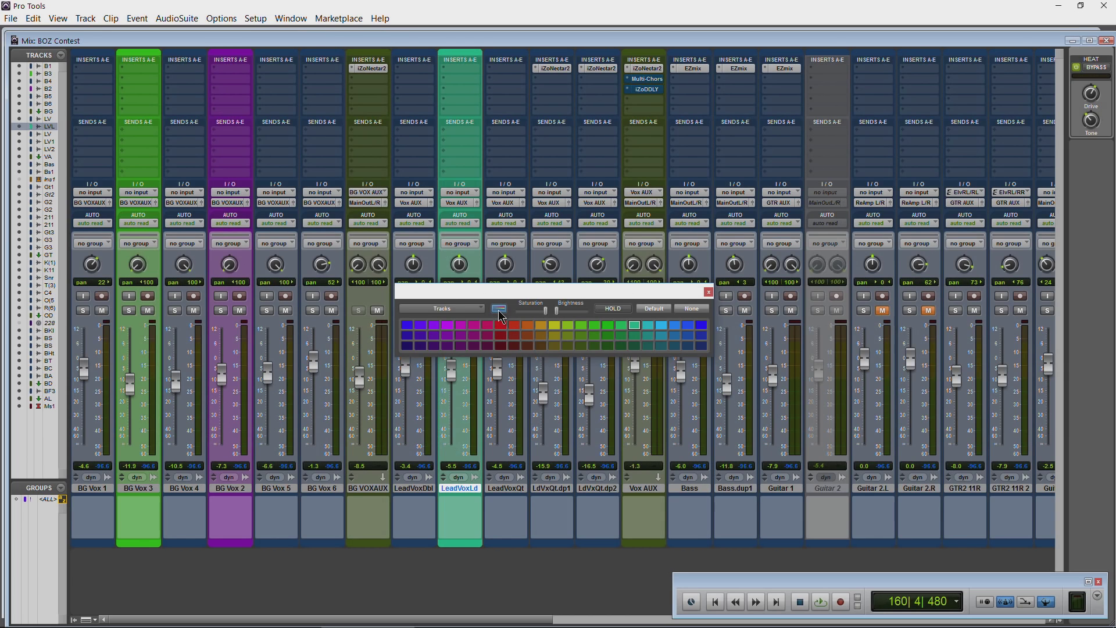
pyautogui.moveTo(522, 292)
pyautogui.mouseDown()
pyautogui.moveTo(565, 305)
pyautogui.moveTo(572, 326)
pyautogui.moveTo(596, 327)
pyautogui.moveTo(514, 306)
pyautogui.mouseUp()
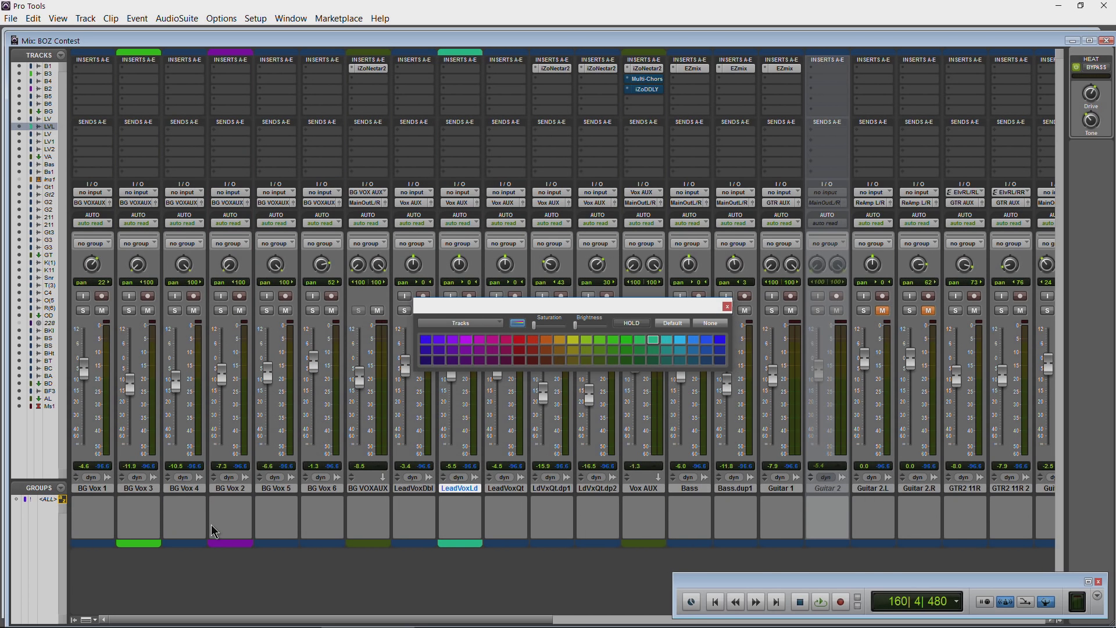
pyautogui.hotkey('ctrl', '=')
pyautogui.scroll(-10, 166, 388)
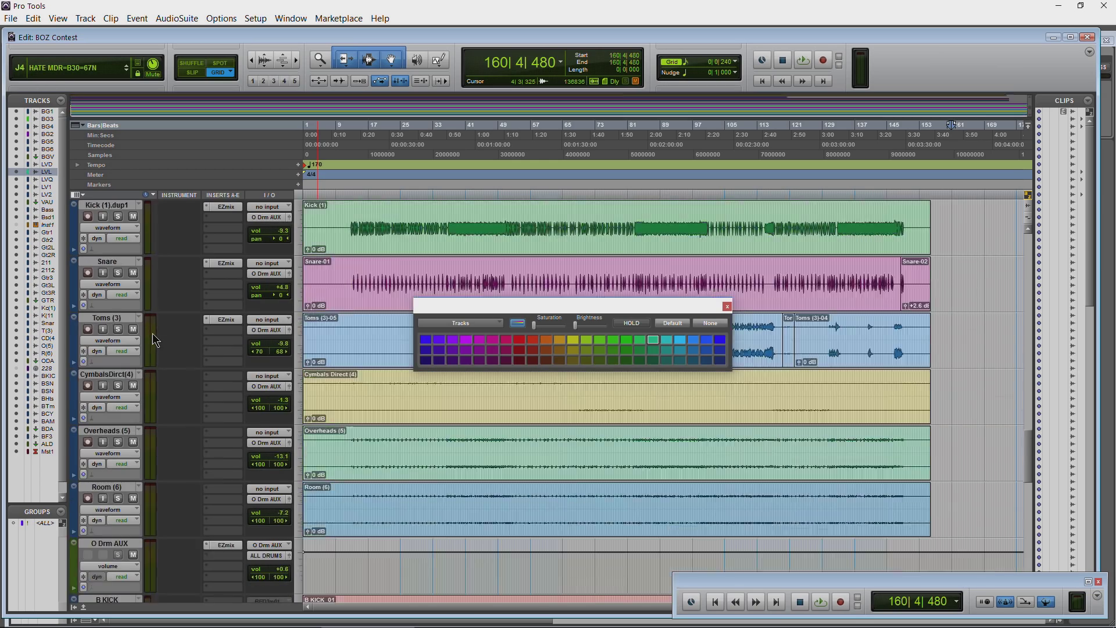
pyautogui.scroll(3, 165, 388)
pyautogui.hotkey('ctrl', '=')
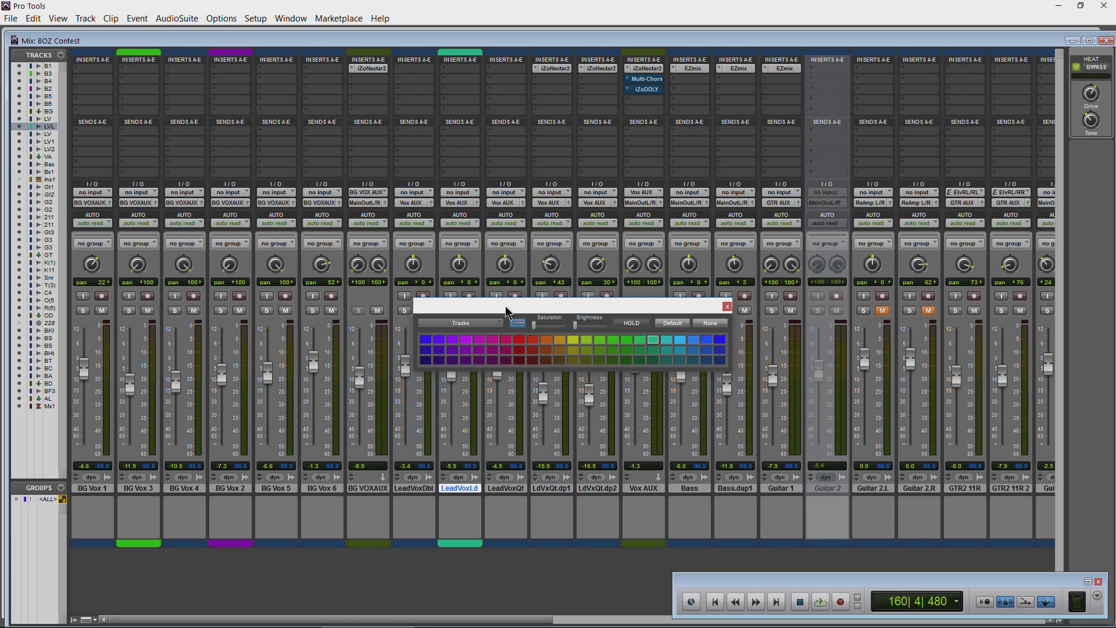
pyautogui.moveTo(504, 306); pyautogui.dragTo(570, 306)
pyautogui.hotkey('ctrl', '=')
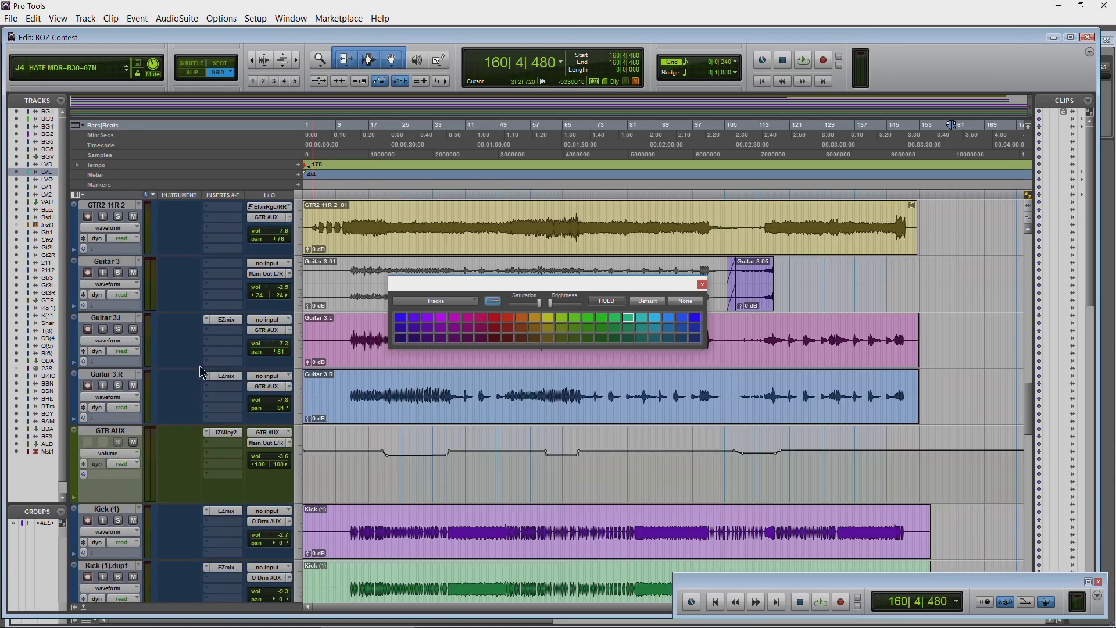
pyautogui.scroll(-10, 195, 378)
pyautogui.hotkey('ctrl', '=')
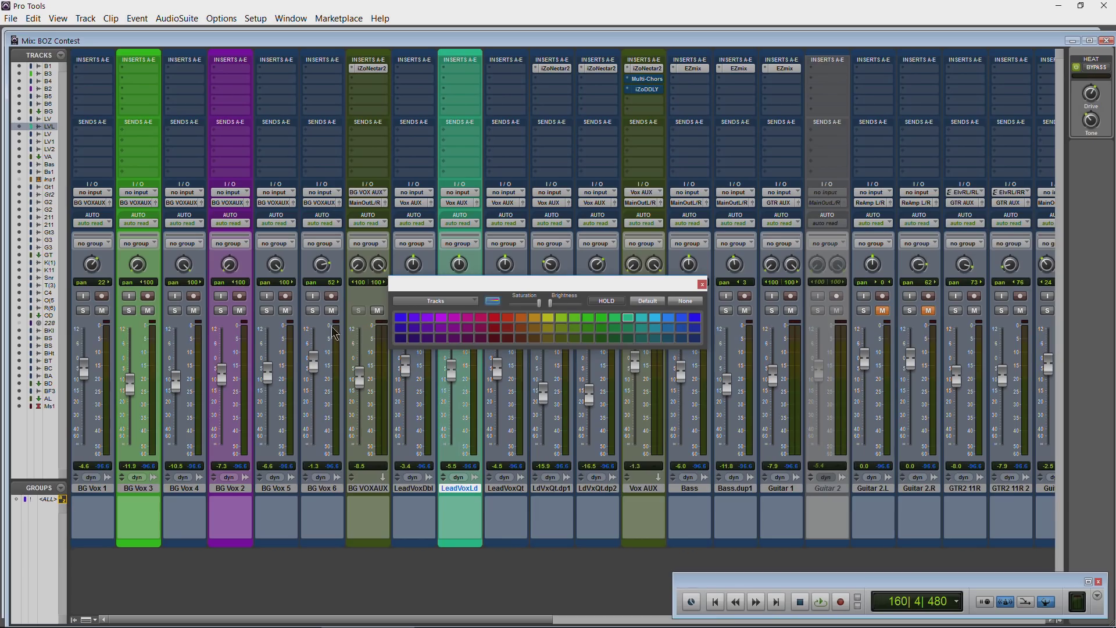
# Raise the palette brightness to maximum, then lower it back to minimum
pyautogui.moveTo(493, 286); pyautogui.dragTo(468, 314)
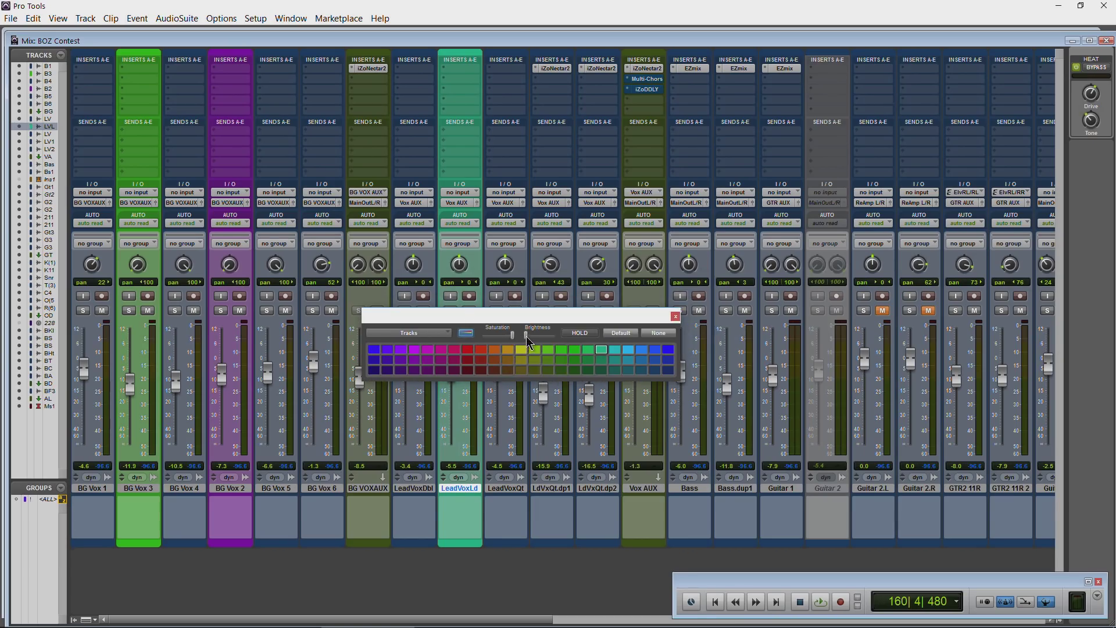
pyautogui.moveTo(527, 337); pyautogui.dragTo(549, 339)
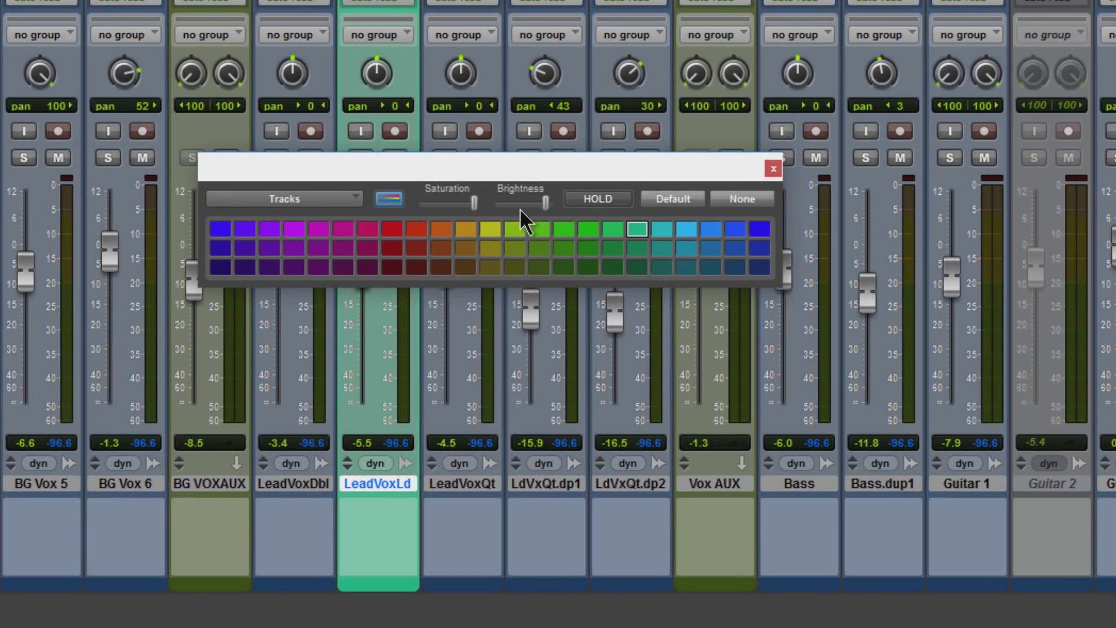
pyautogui.moveTo(544, 203); pyautogui.dragTo(517, 203)
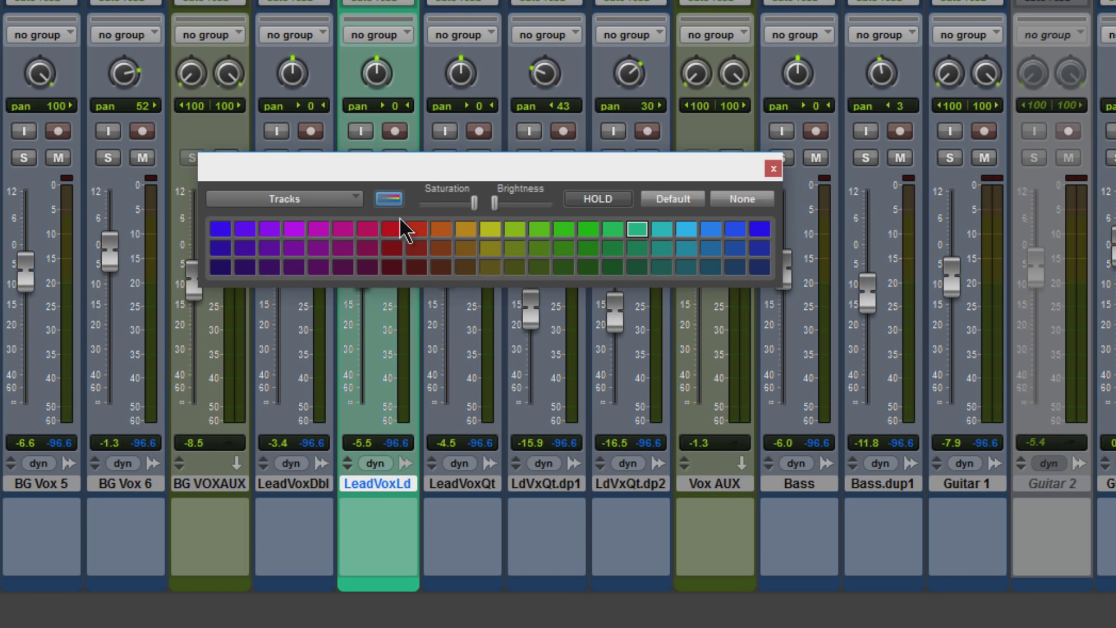
pyautogui.moveTo(382, 175); pyautogui.dragTo(341, 128)
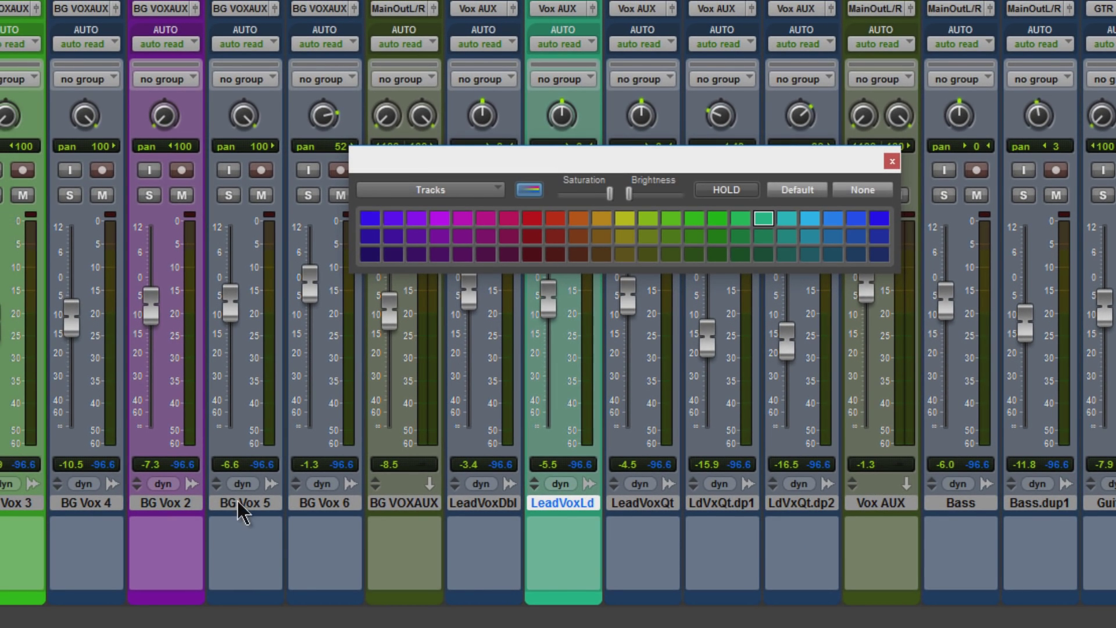
# Colour the BG Vox 5 track olive
pyautogui.click(238, 502)
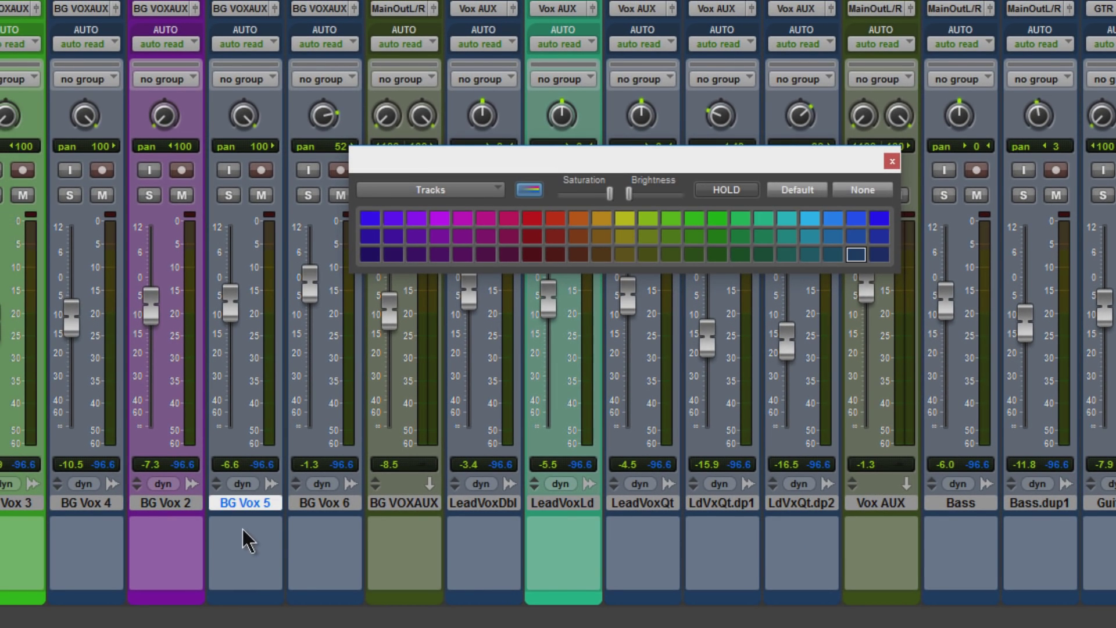
pyautogui.click(624, 236)
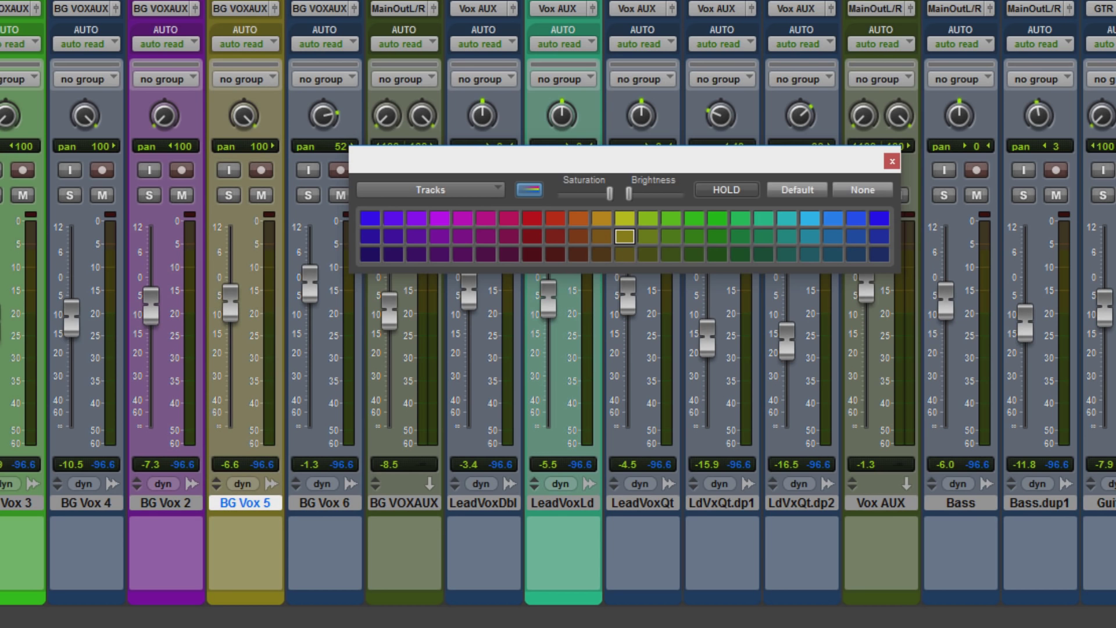
pyautogui.hscroll(3, 662, 599)
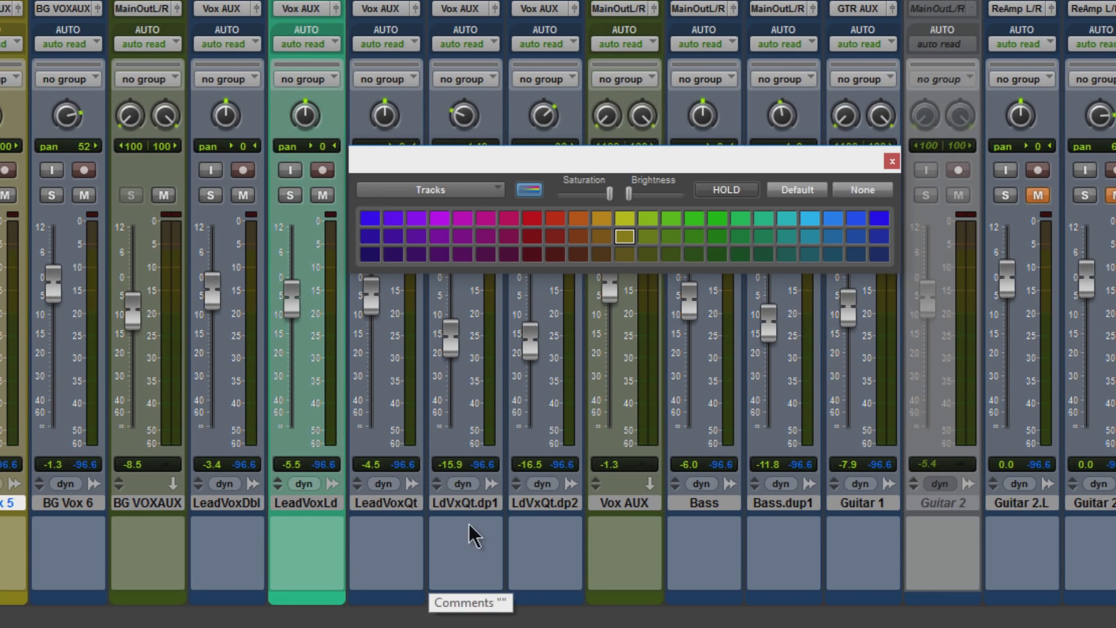
# Colour LeadVoxQt through Guitar 3 magenta with higher saturation and full-strip tinting
pyautogui.click(388, 503)
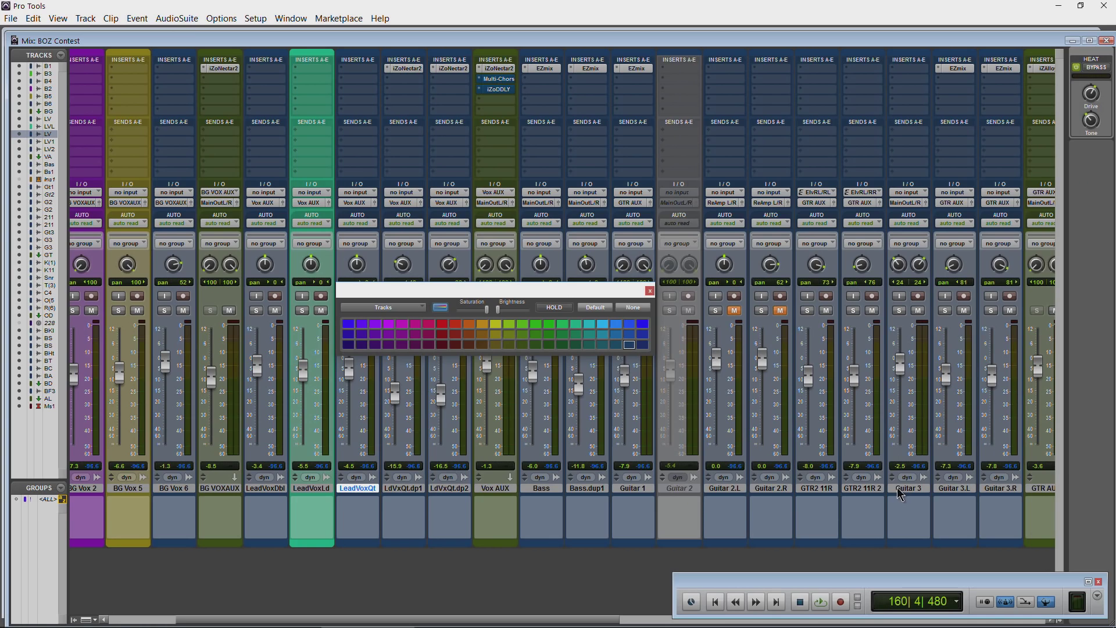
pyautogui.keyDown('shift'); pyautogui.click(907, 491); pyautogui.keyUp('shift')
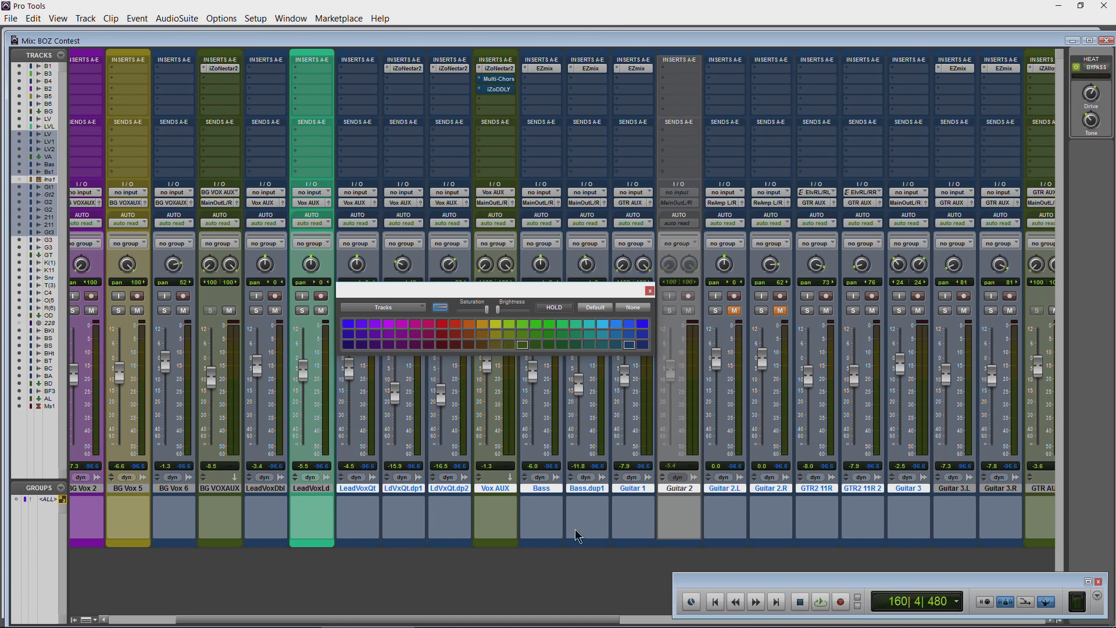
pyautogui.click(427, 329)
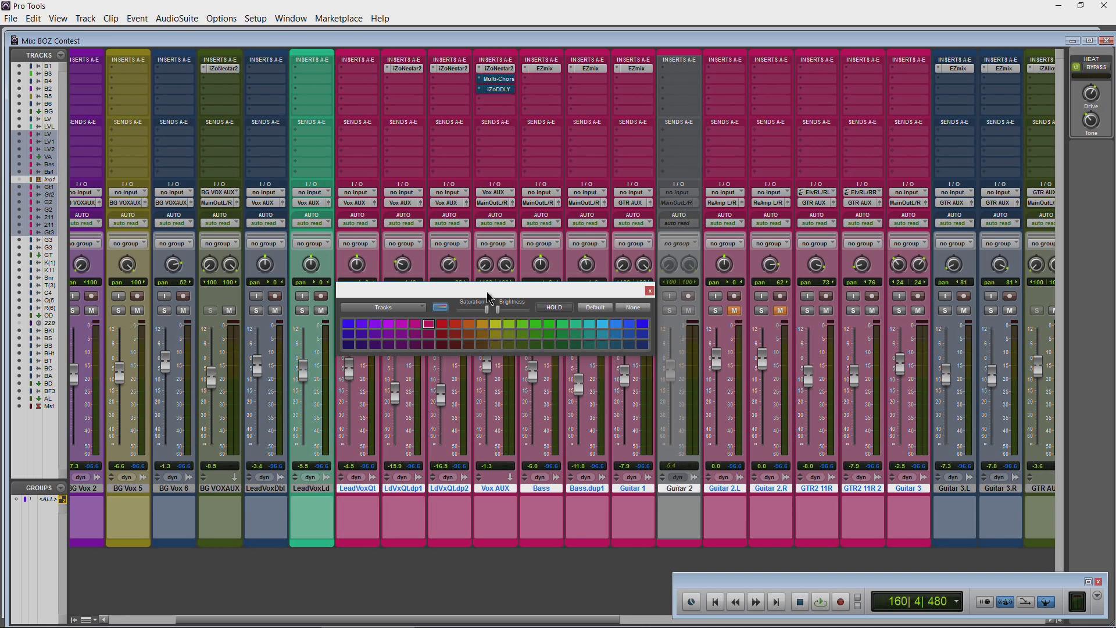
pyautogui.moveTo(490, 293); pyautogui.dragTo(447, 480)
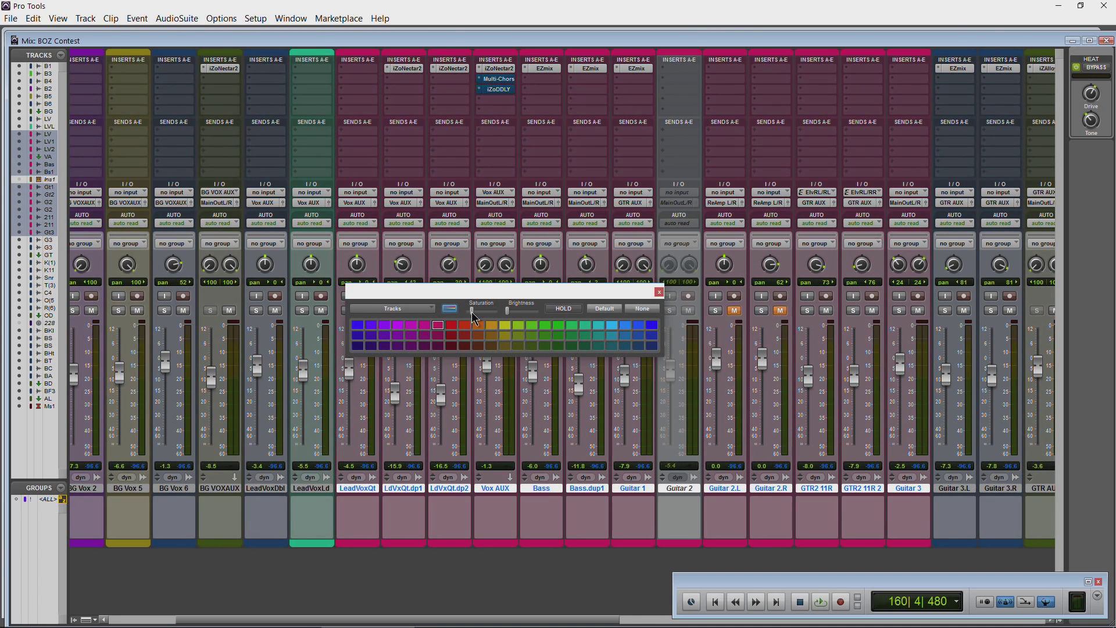
pyautogui.moveTo(486, 318)
pyautogui.mouseDown()
pyautogui.moveTo(512, 318)
pyautogui.moveTo(496, 318)
pyautogui.mouseUp()
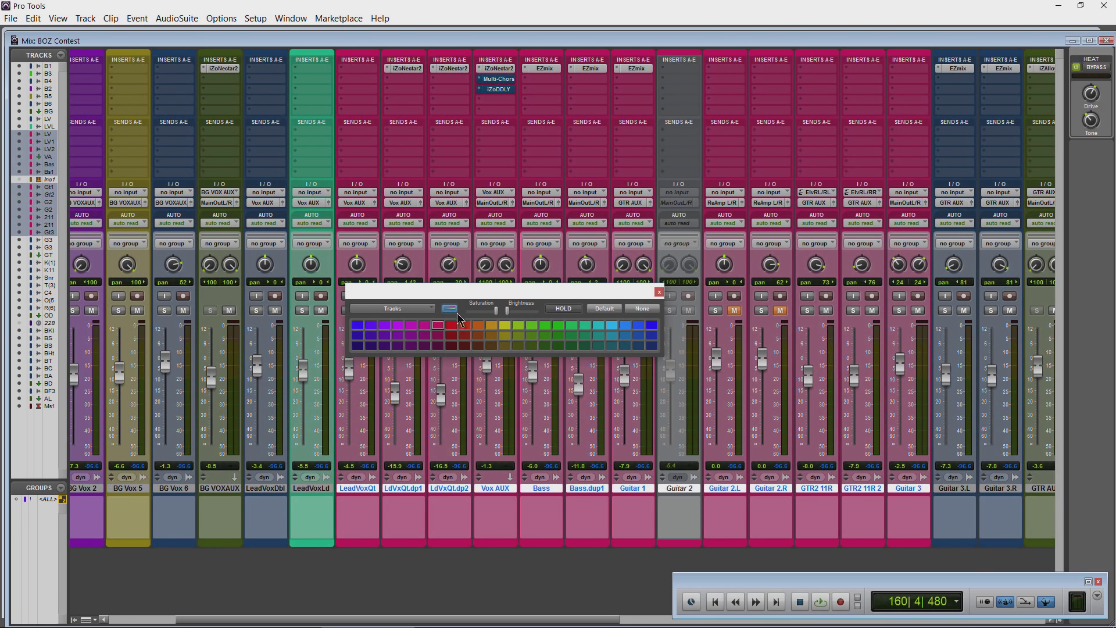
pyautogui.click(452, 309)
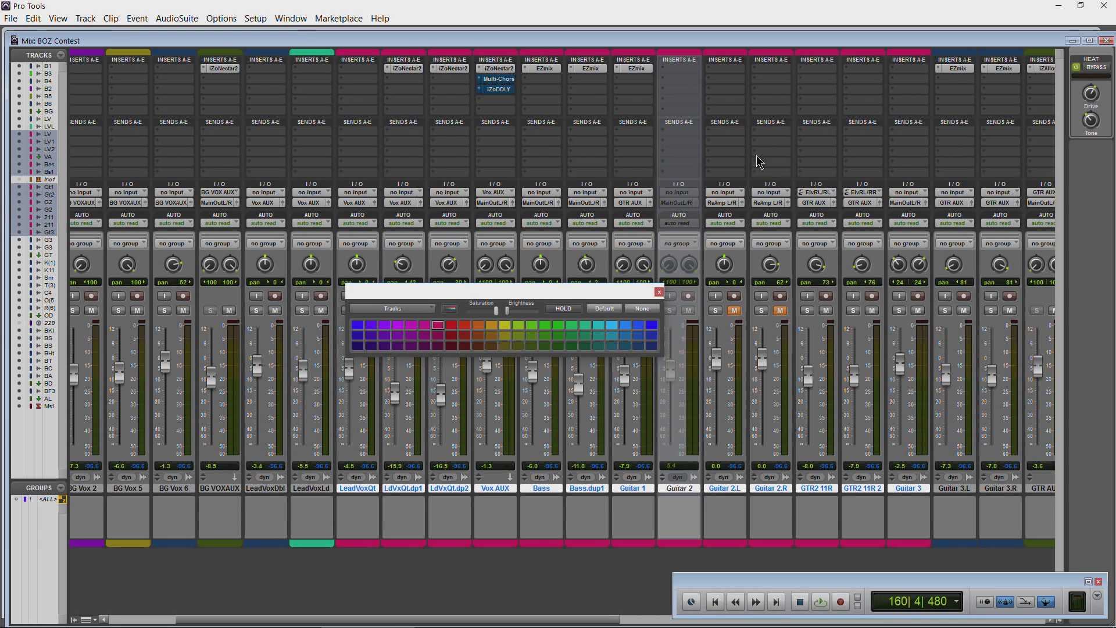
pyautogui.click(448, 310)
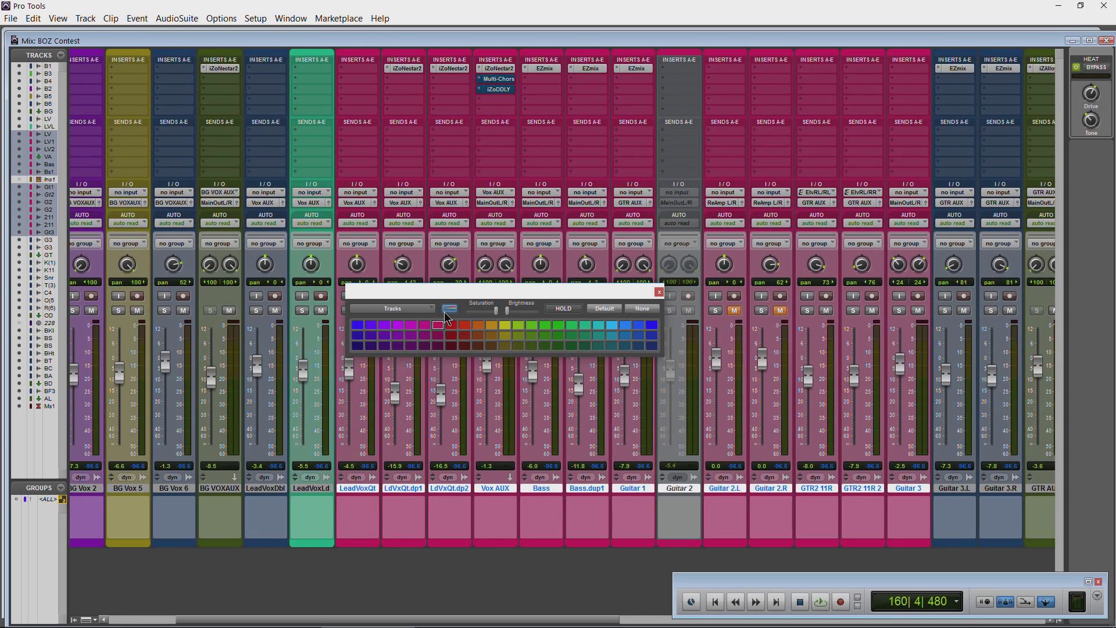
pyautogui.click(448, 310)
pyautogui.click(450, 311)
# Recolour the selected LeadVoxQt–Guitar 3 tracks bright blue, then light blue
pyautogui.click(600, 335)
pyautogui.click(611, 325)
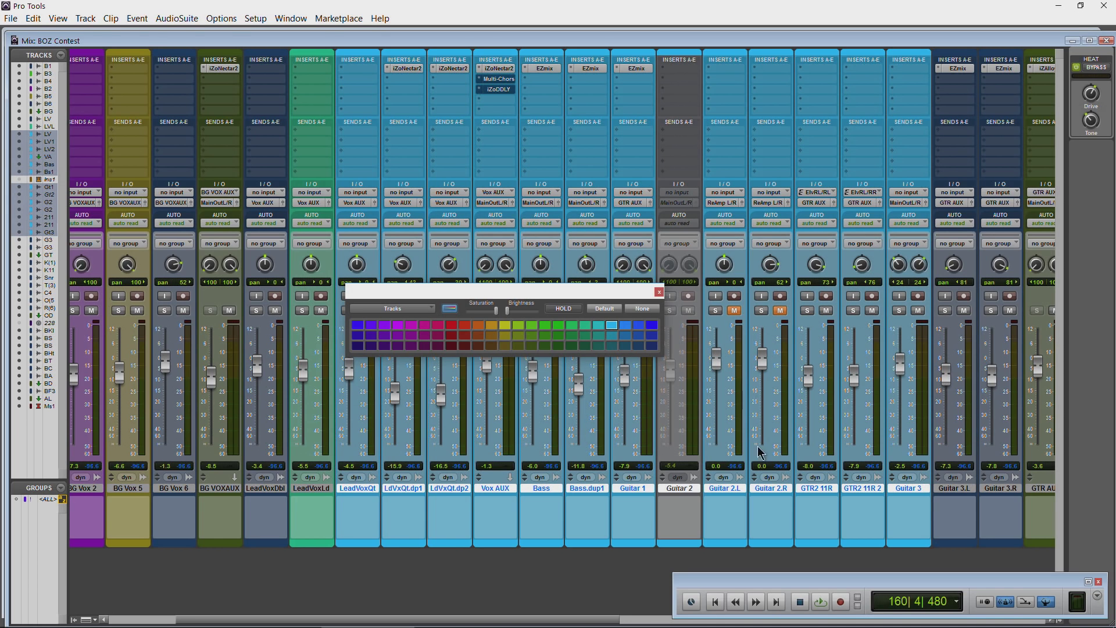
pyautogui.moveTo(481, 292); pyautogui.dragTo(476, 290)
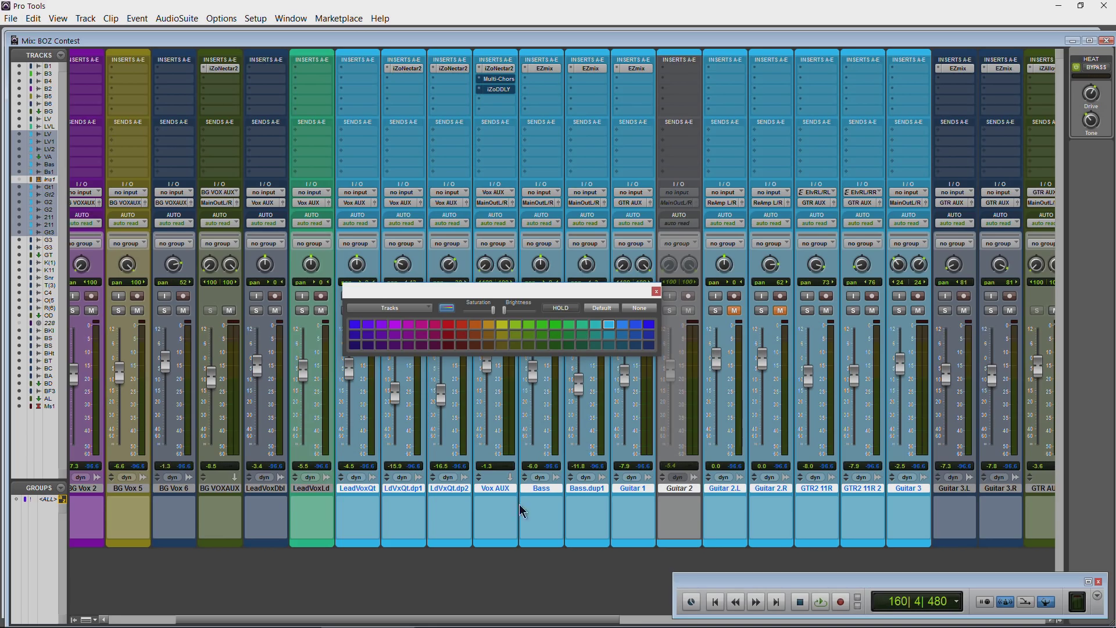
pyautogui.hscroll(12, 491, 506)
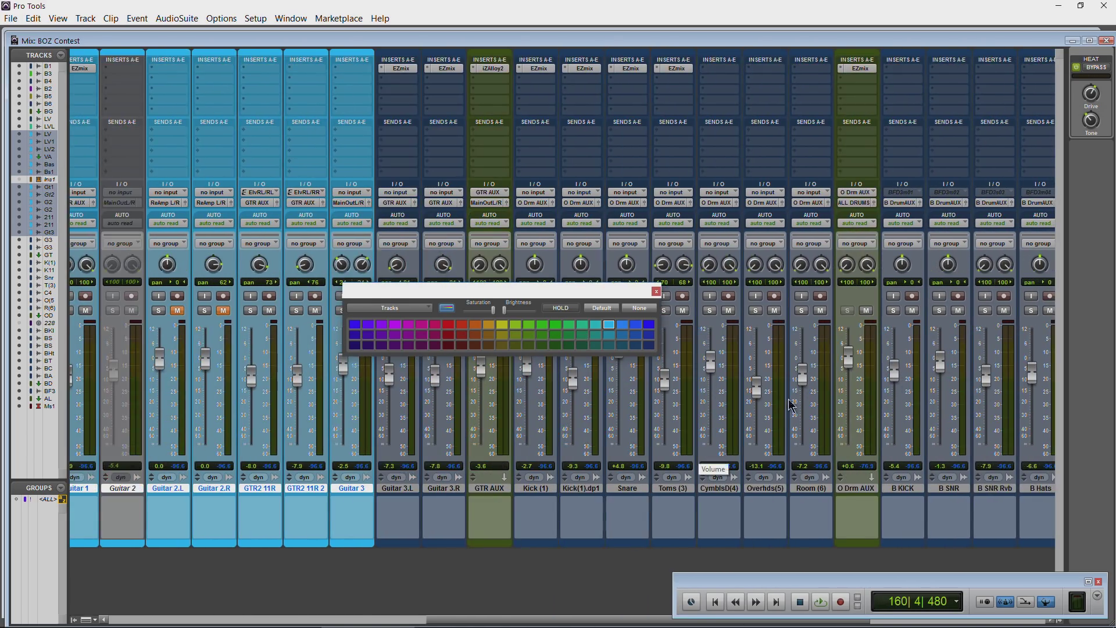
pyautogui.hscroll(5, 791, 406)
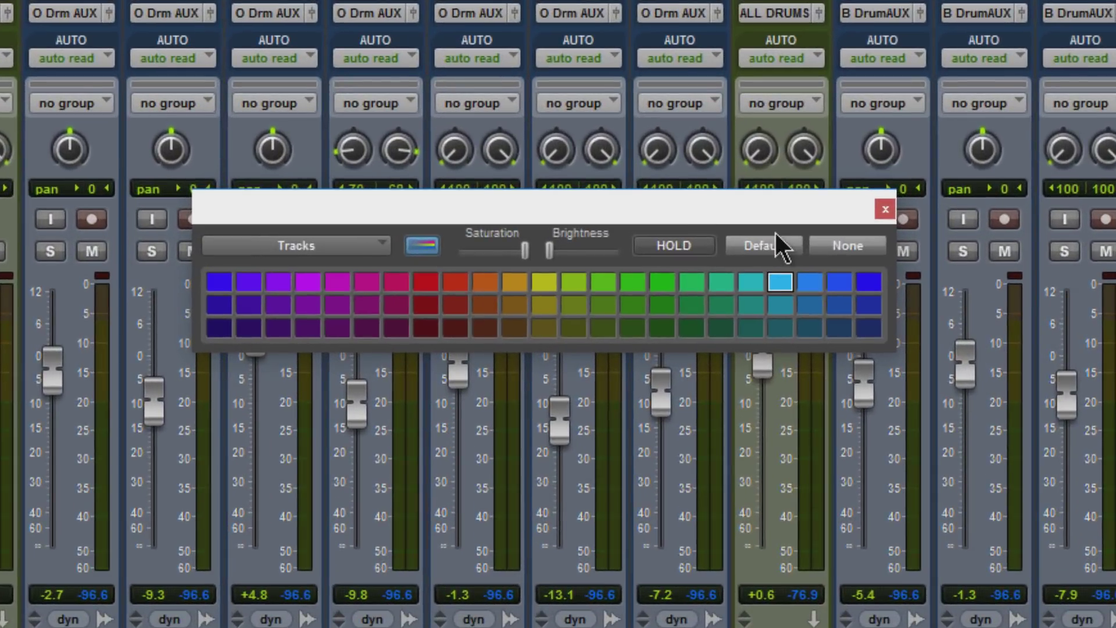
pyautogui.click(779, 283)
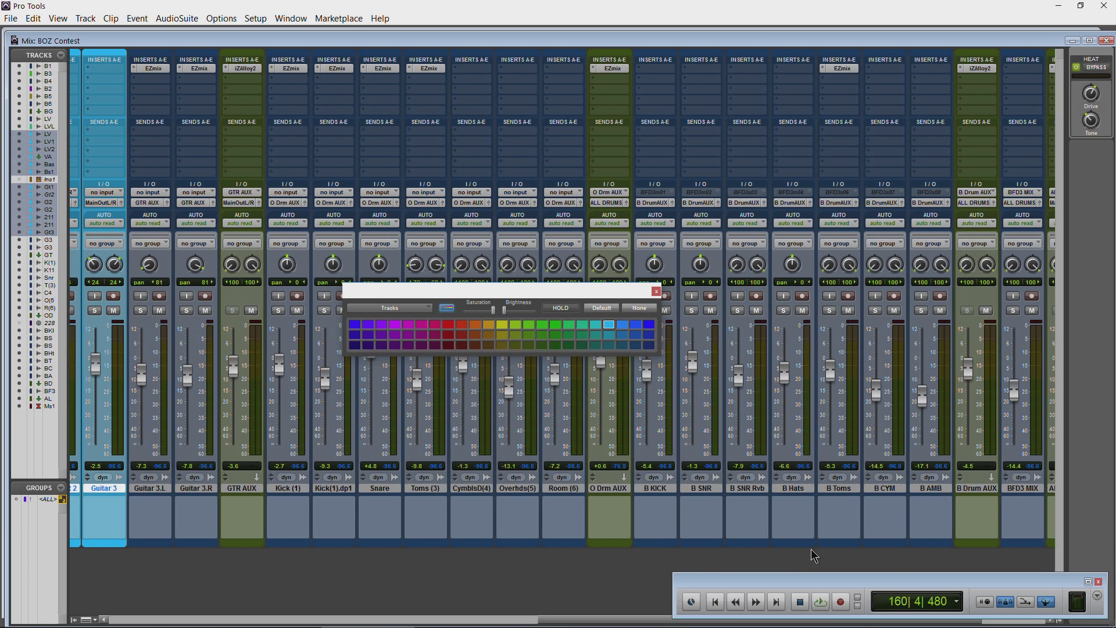
# Select B Drum AUX and colour it teal after trying several blues
pyautogui.click(797, 489)
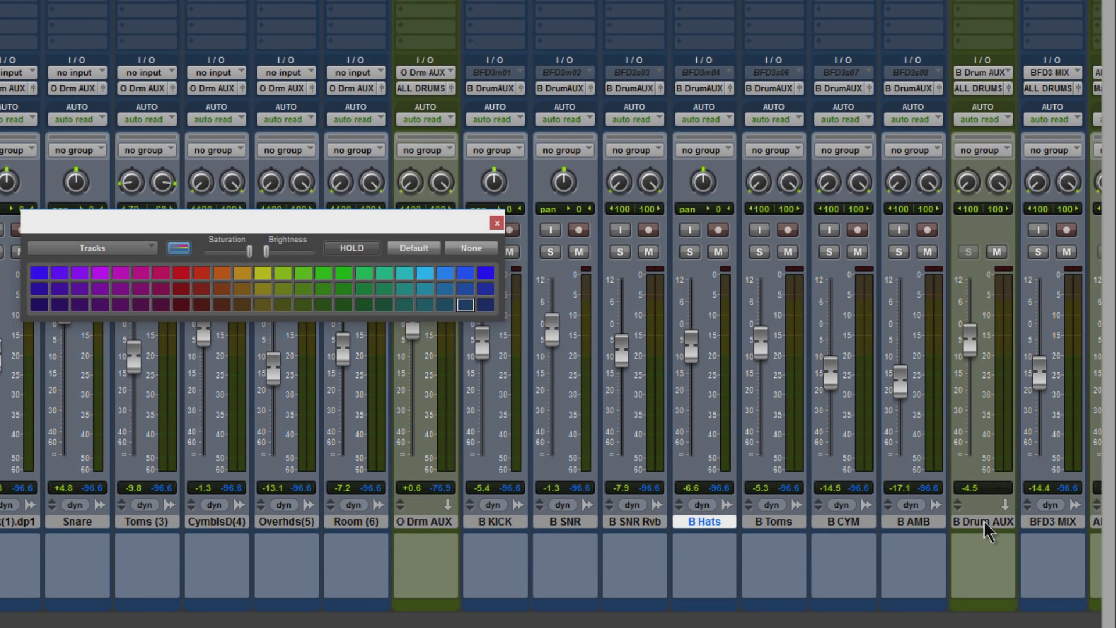
pyautogui.click(1087, 508)
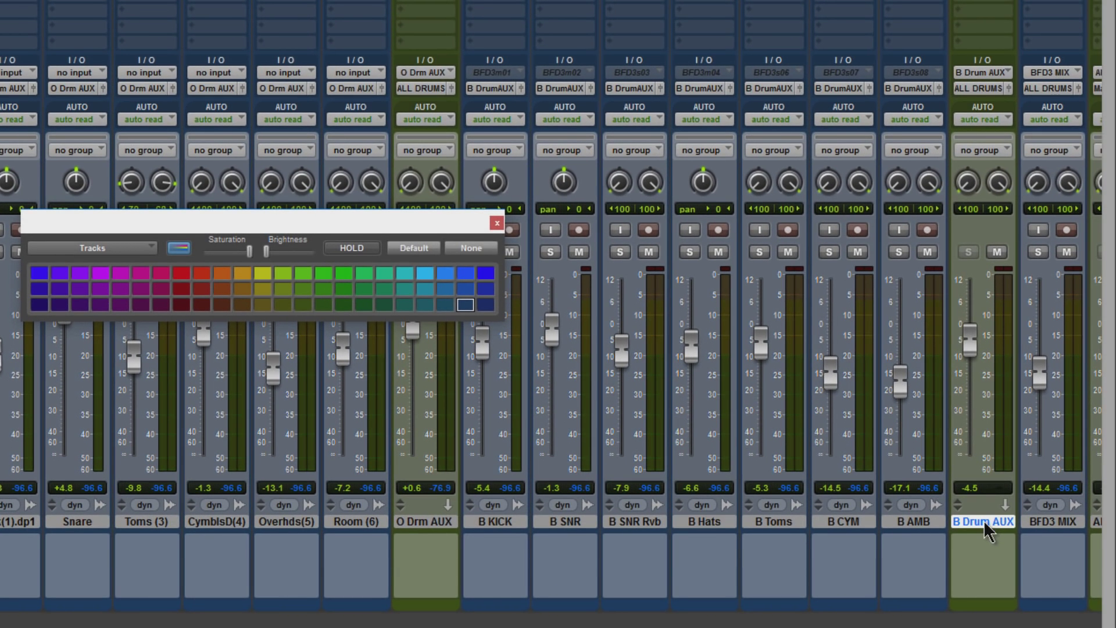
pyautogui.click(424, 289)
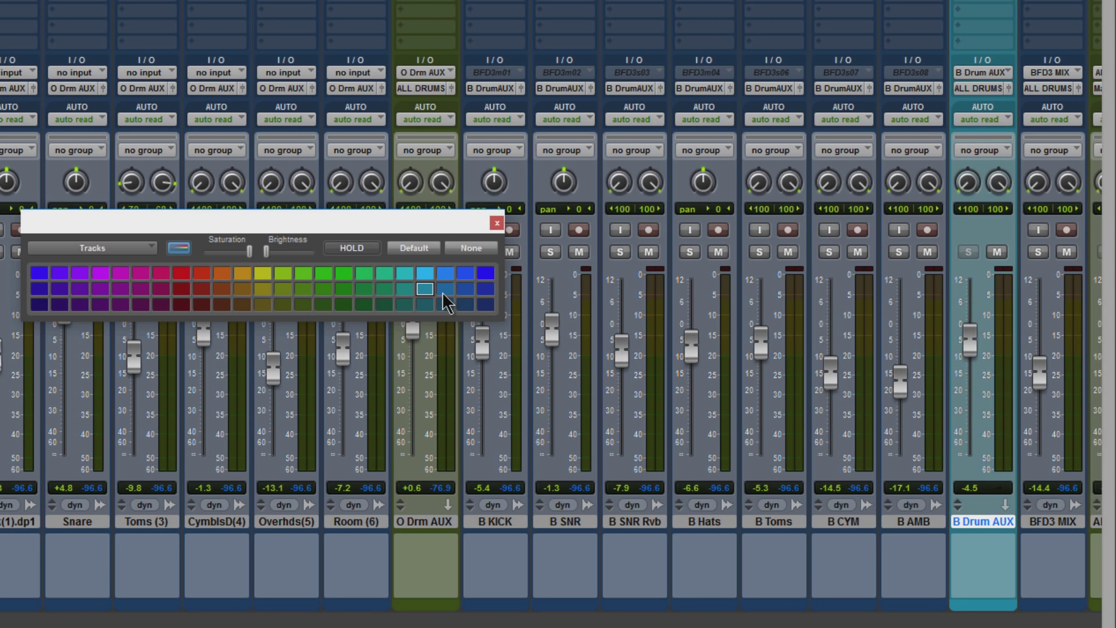
pyautogui.click(444, 302)
pyautogui.click(446, 273)
pyautogui.click(424, 275)
pyautogui.click(404, 289)
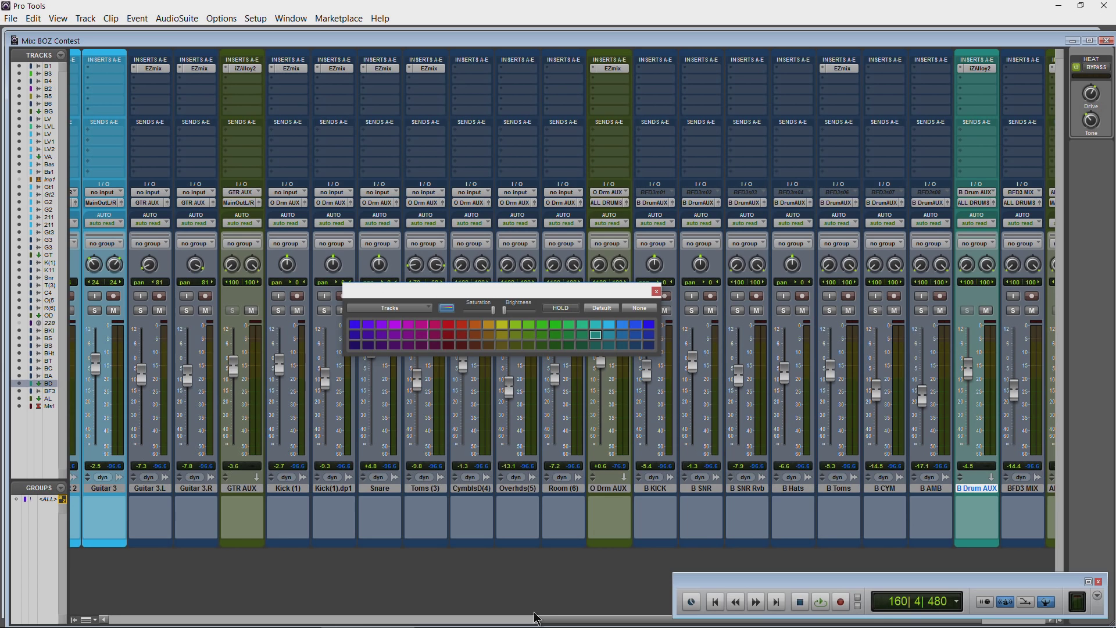
pyautogui.moveTo(581, 622); pyautogui.dragTo(455, 621)
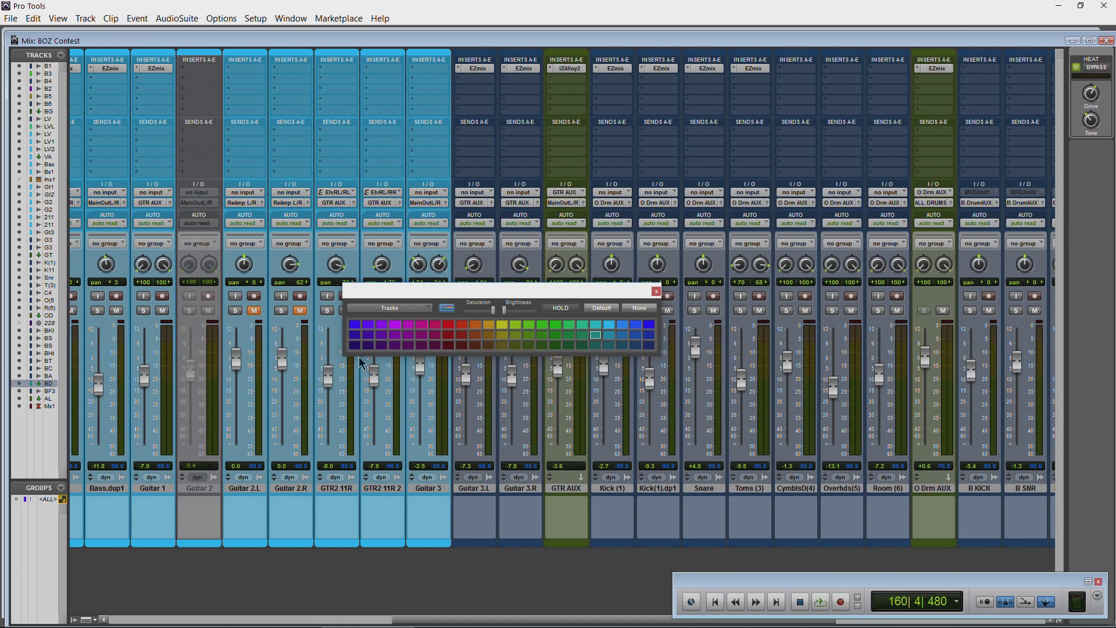
# Enable HOLD and colour the O Drm AUX track cyan
pyautogui.click(429, 489)
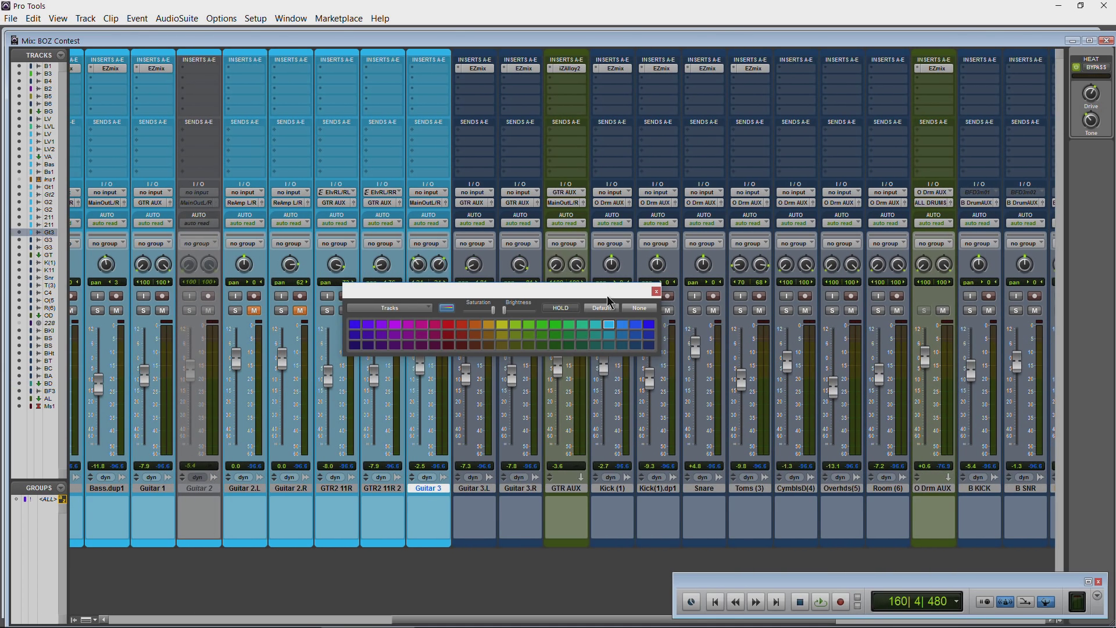
pyautogui.click(562, 309)
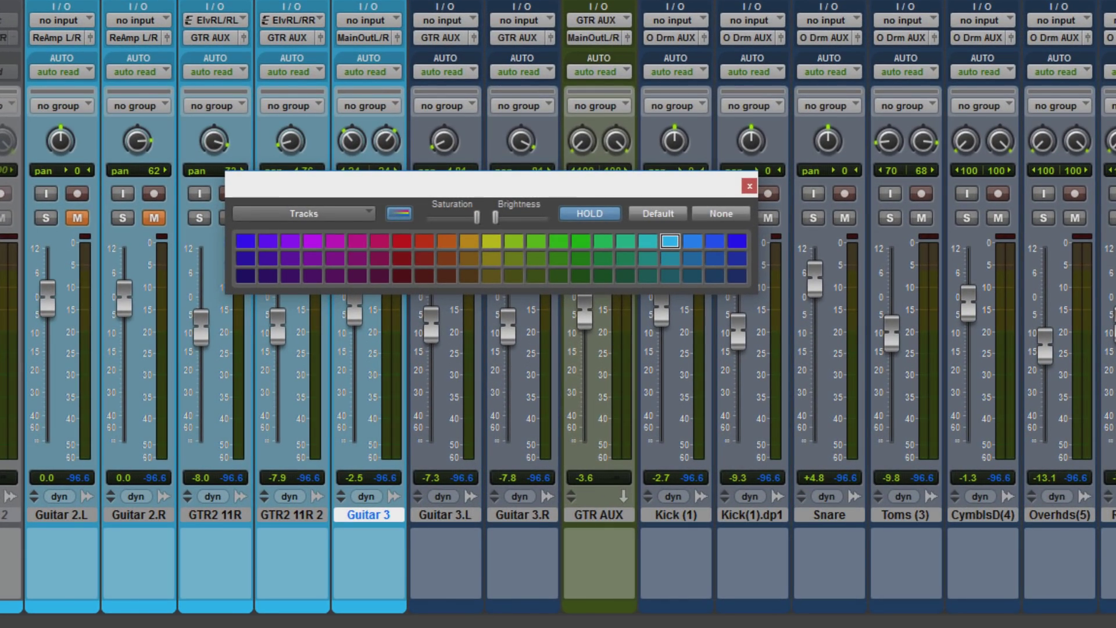
pyautogui.hscroll(7, 789, 327)
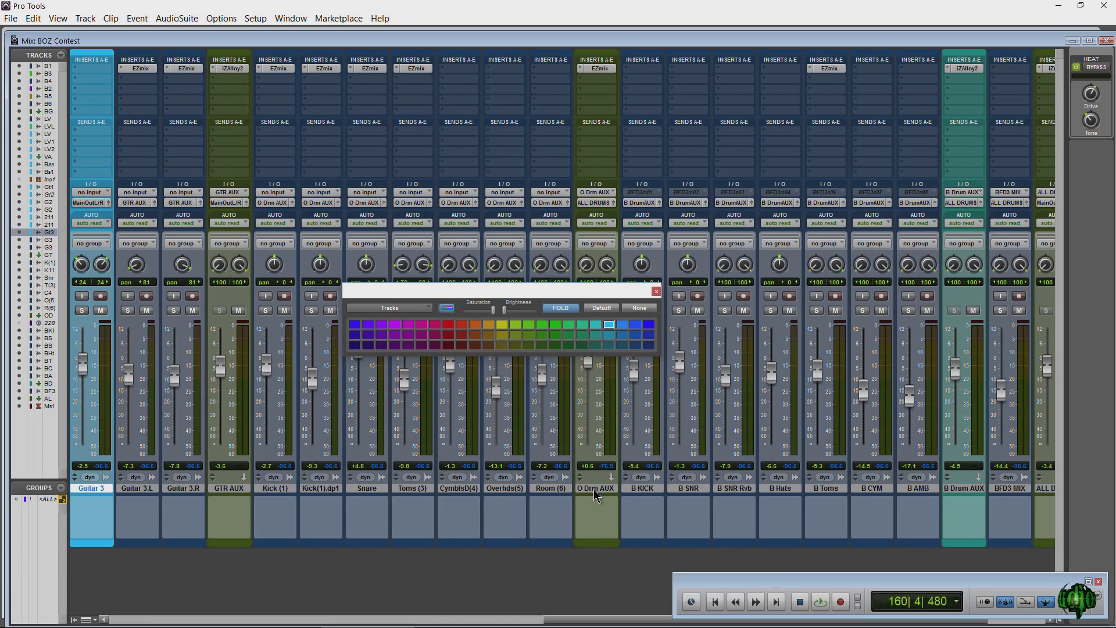
pyautogui.click(648, 514)
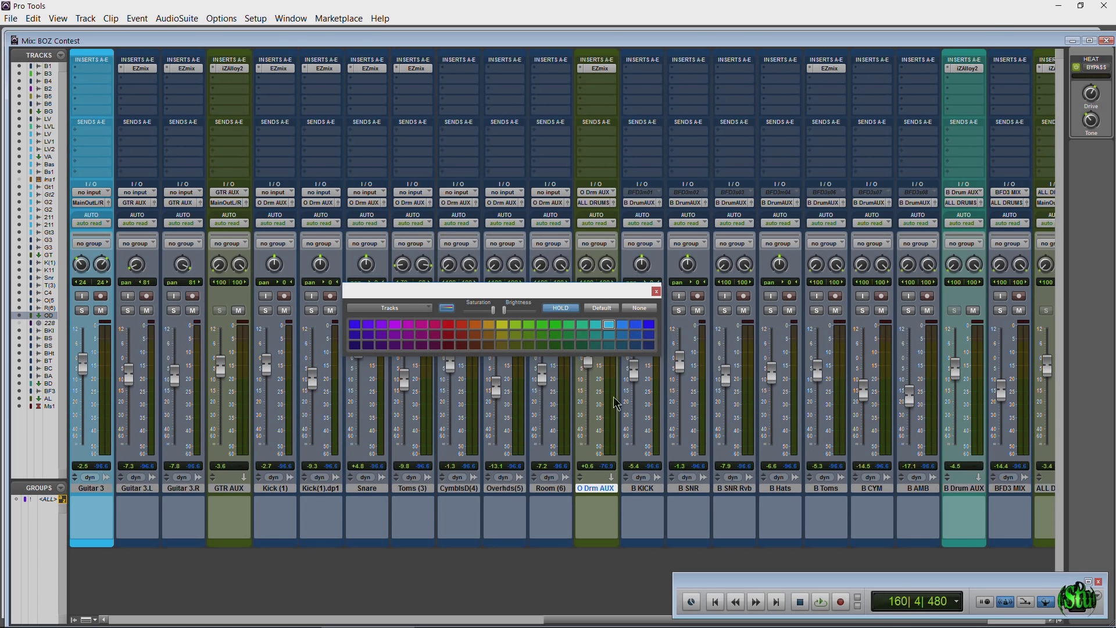
pyautogui.click(610, 326)
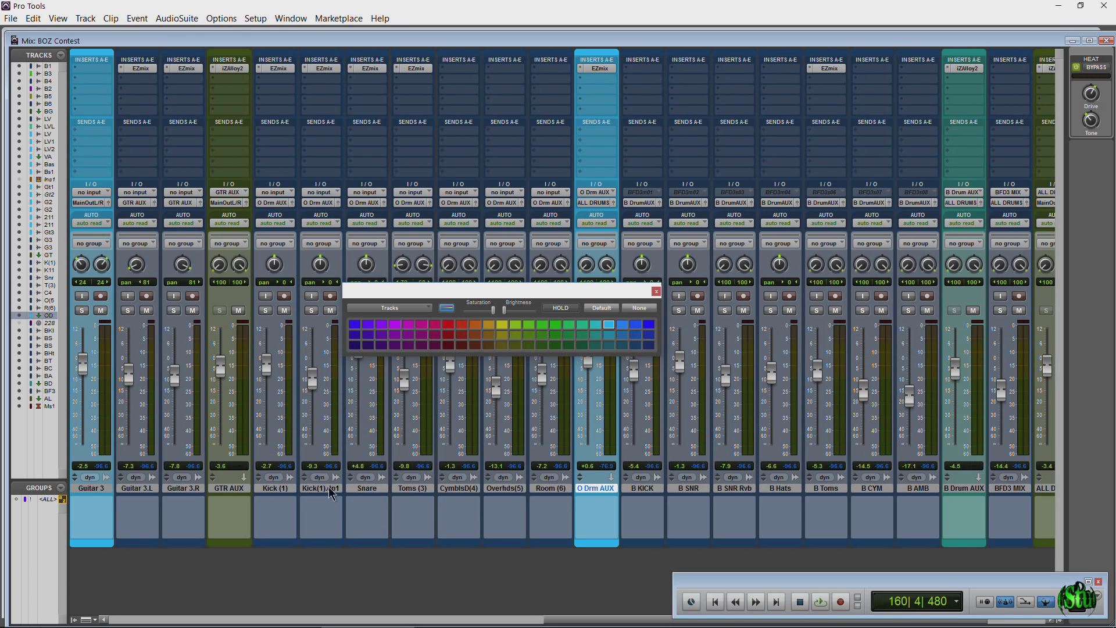
# Colour the GTR AUX track light blue after trying two teals
pyautogui.click(226, 488)
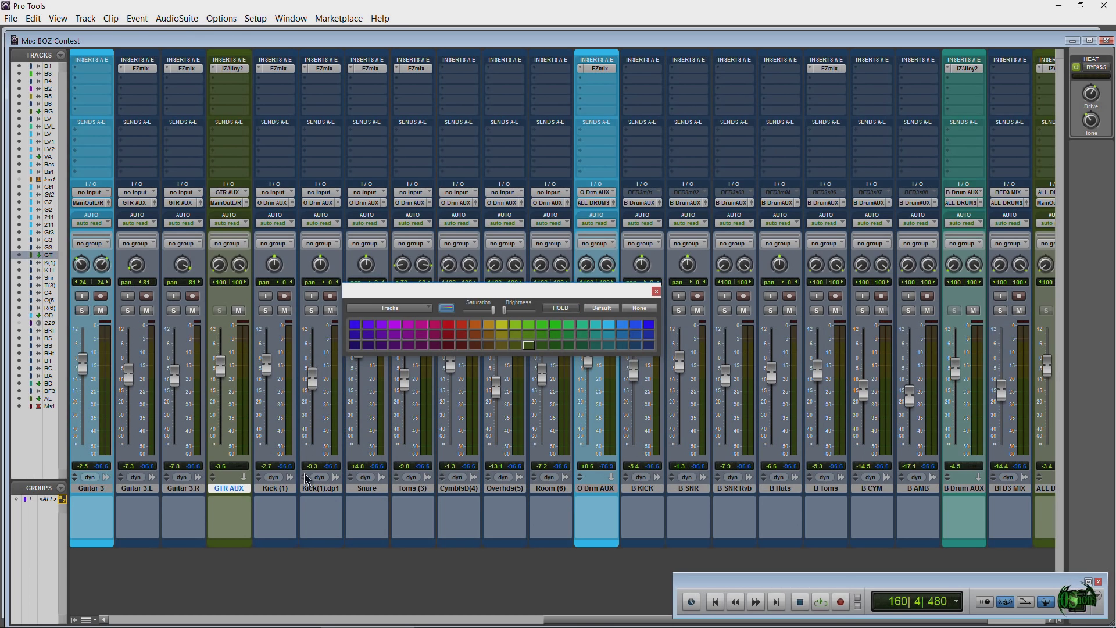
pyautogui.click(608, 336)
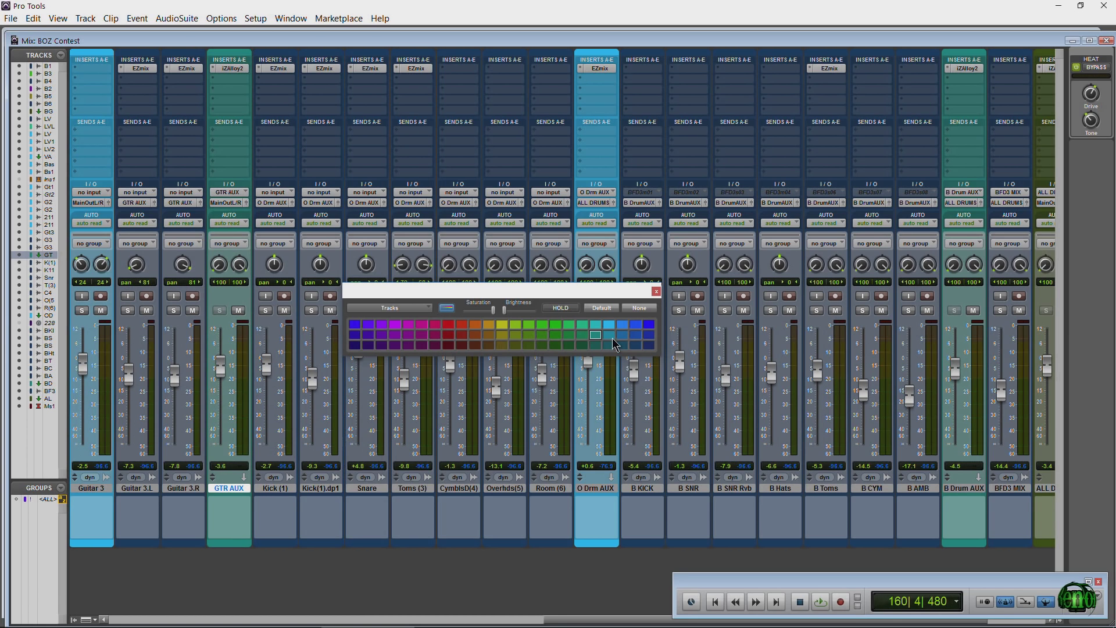
pyautogui.click(608, 346)
pyautogui.click(596, 325)
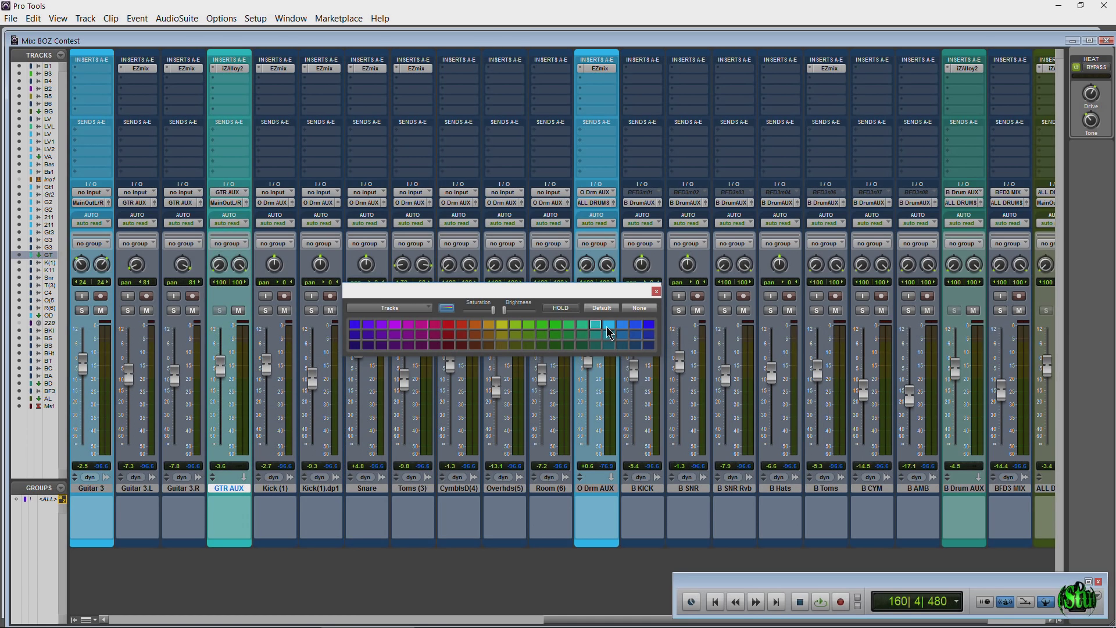
pyautogui.click(607, 327)
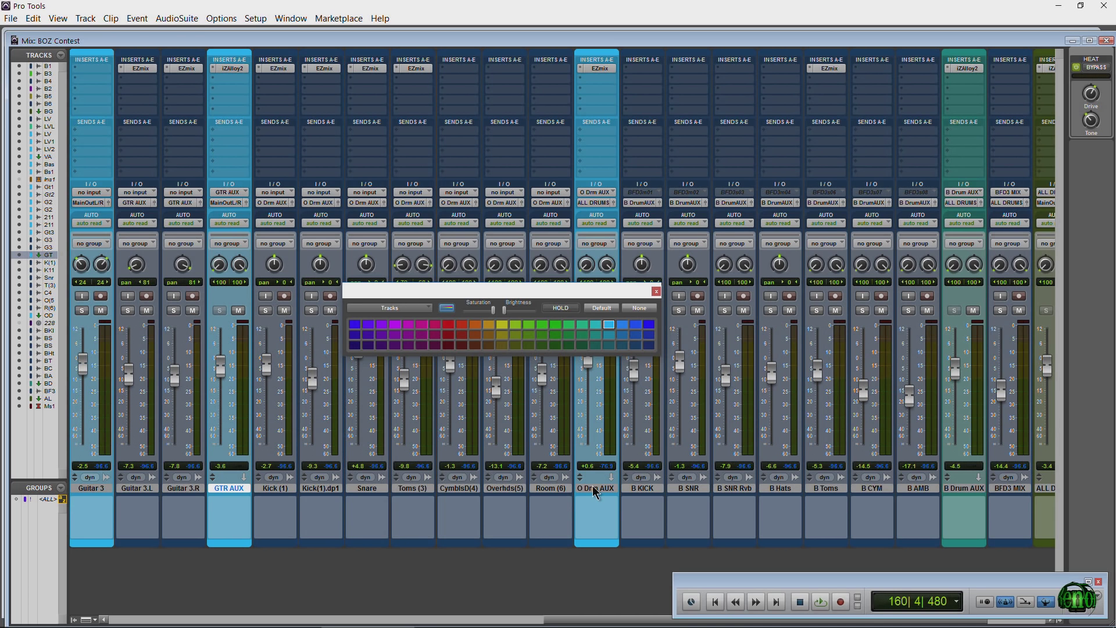
pyautogui.moveTo(594, 621); pyautogui.dragTo(117, 620)
# With HOLD on, select LeadVoxLd through Guitar 1 and colour all eight purple
pyautogui.click(239, 488)
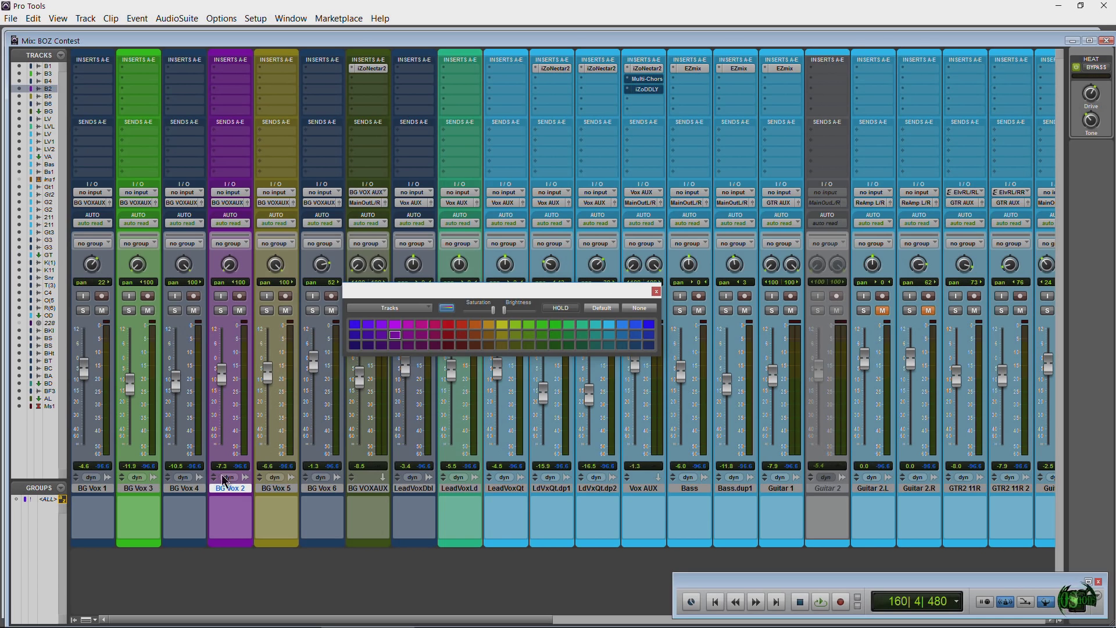
pyautogui.click(568, 313)
pyautogui.click(472, 490)
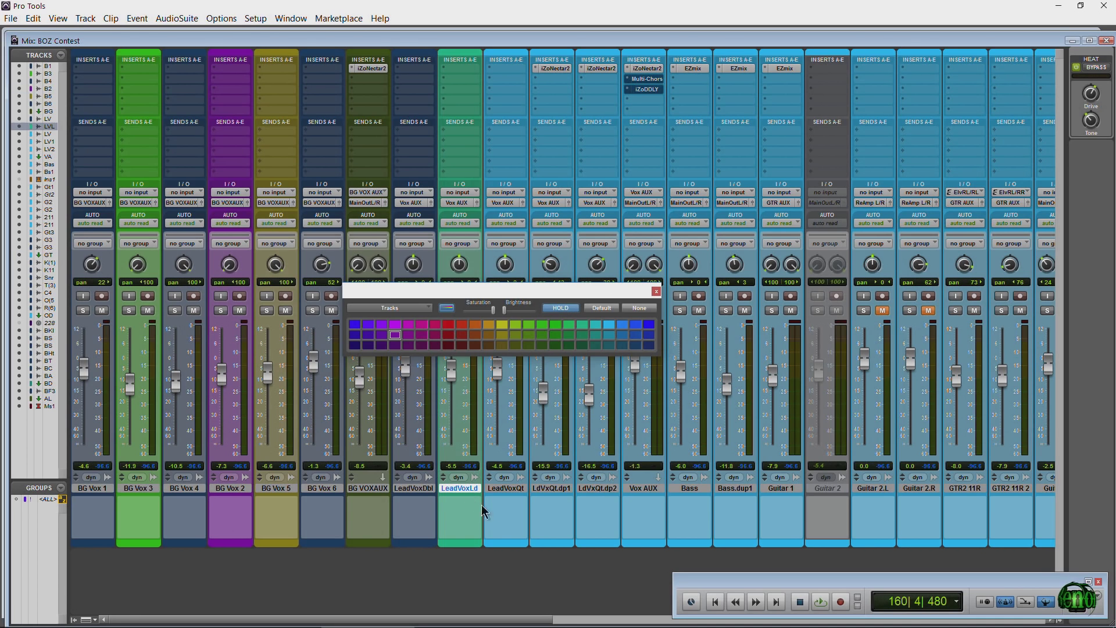
pyautogui.keyDown('shift'); pyautogui.click(779, 489); pyautogui.keyUp('shift')
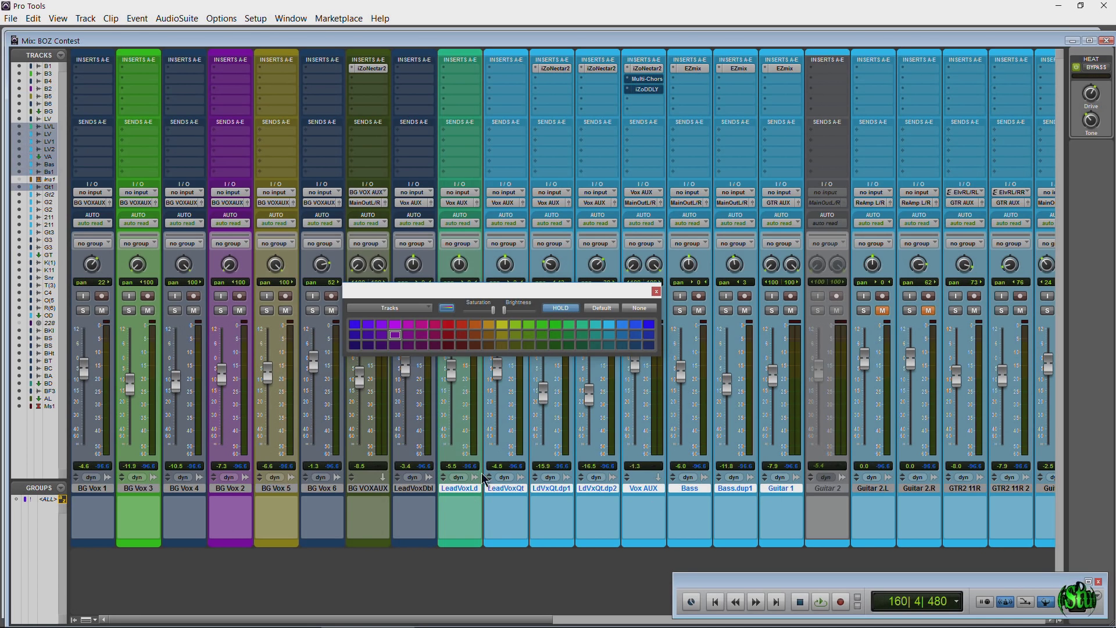
pyautogui.click(396, 336)
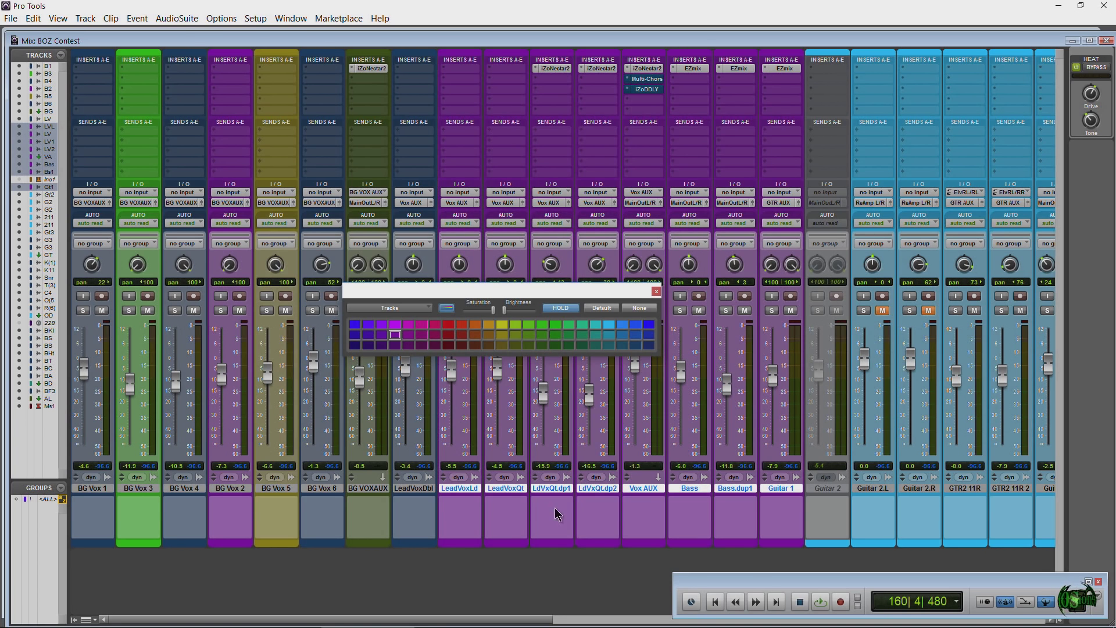
pyautogui.moveTo(503, 296); pyautogui.dragTo(534, 315)
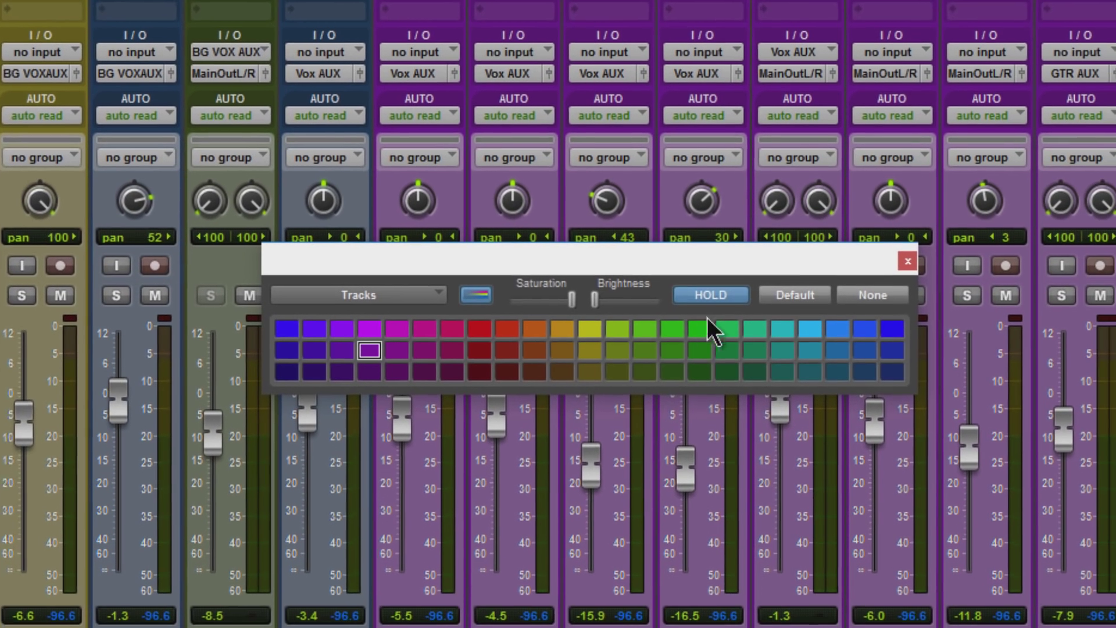
# Turn off HOLD in the Color Palette and disable whole-strip colouring, keeping Tracks as the target
pyautogui.click(1003, 441)
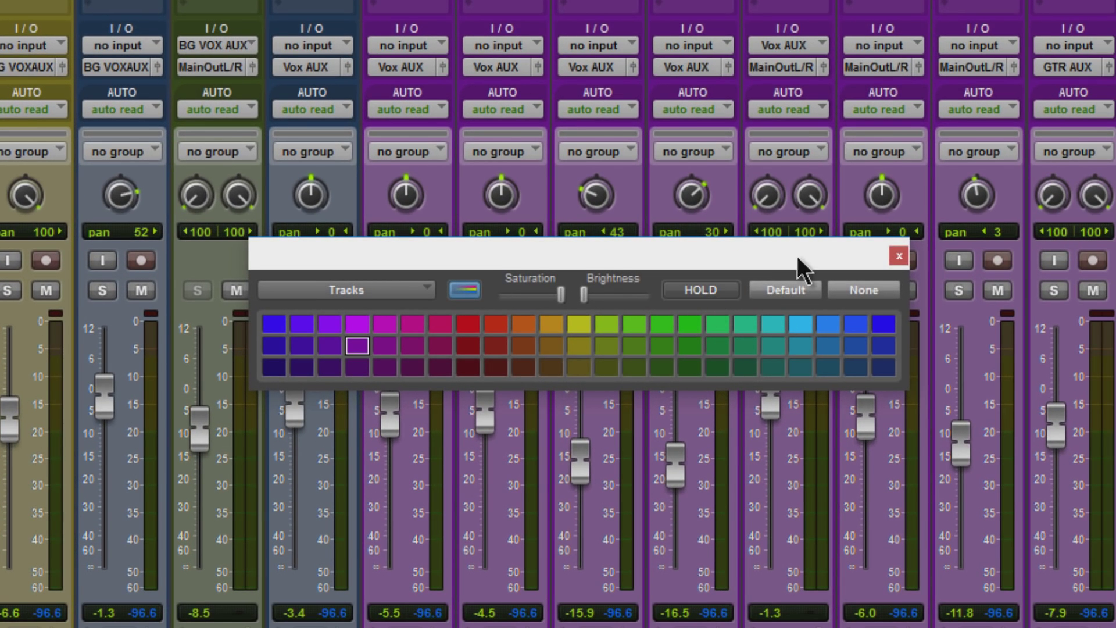
pyautogui.moveTo(797, 256); pyautogui.dragTo(730, 252)
pyautogui.click(355, 285)
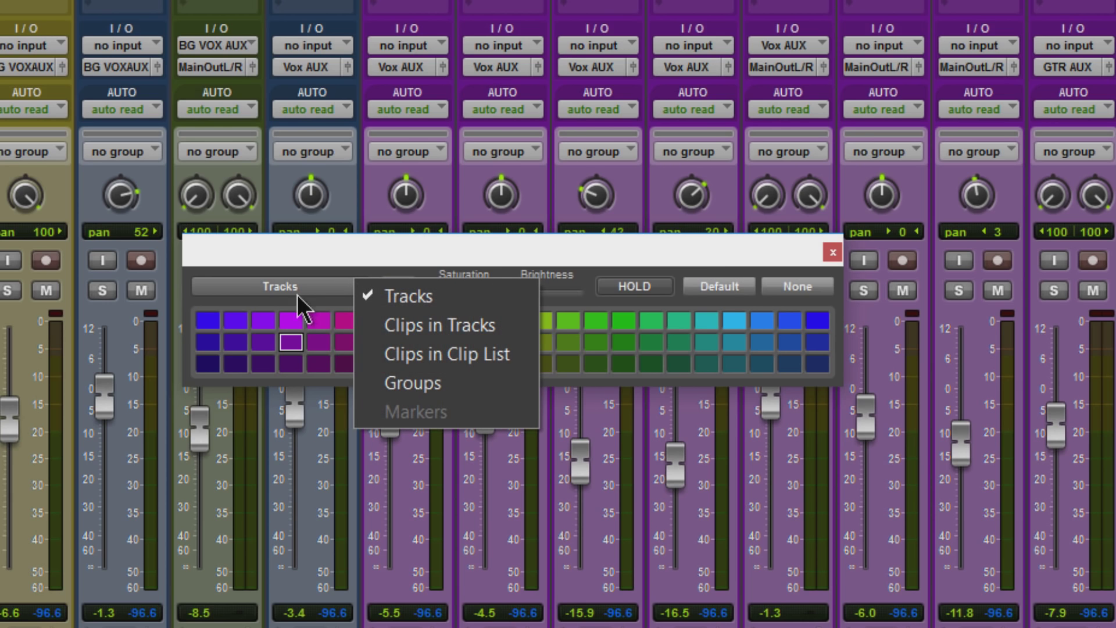
pyautogui.click(433, 296)
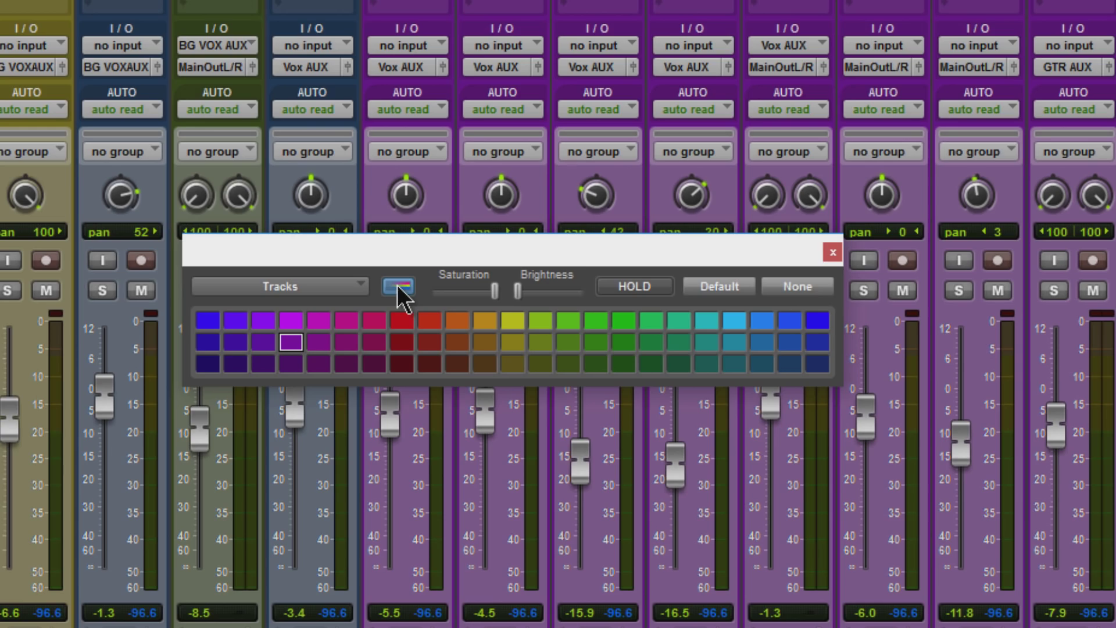
pyautogui.click(399, 287)
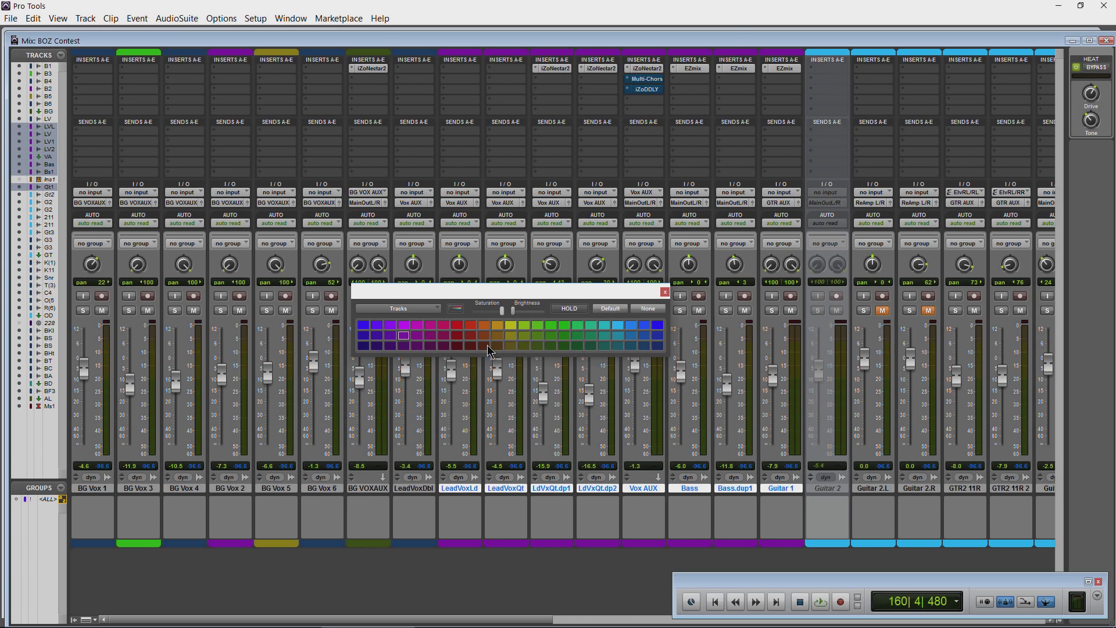
# Colour BG Vox 6 through LeadVoxQt green and re-enable full-strip track colouring
pyautogui.moveTo(323, 489); pyautogui.dragTo(511, 491)
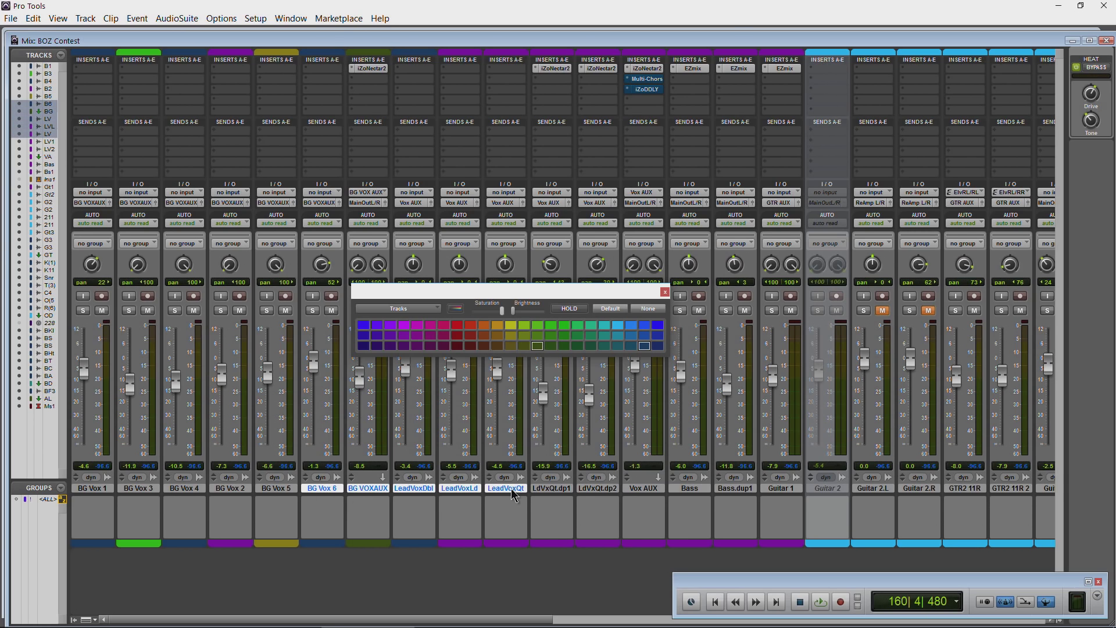
pyautogui.click(547, 327)
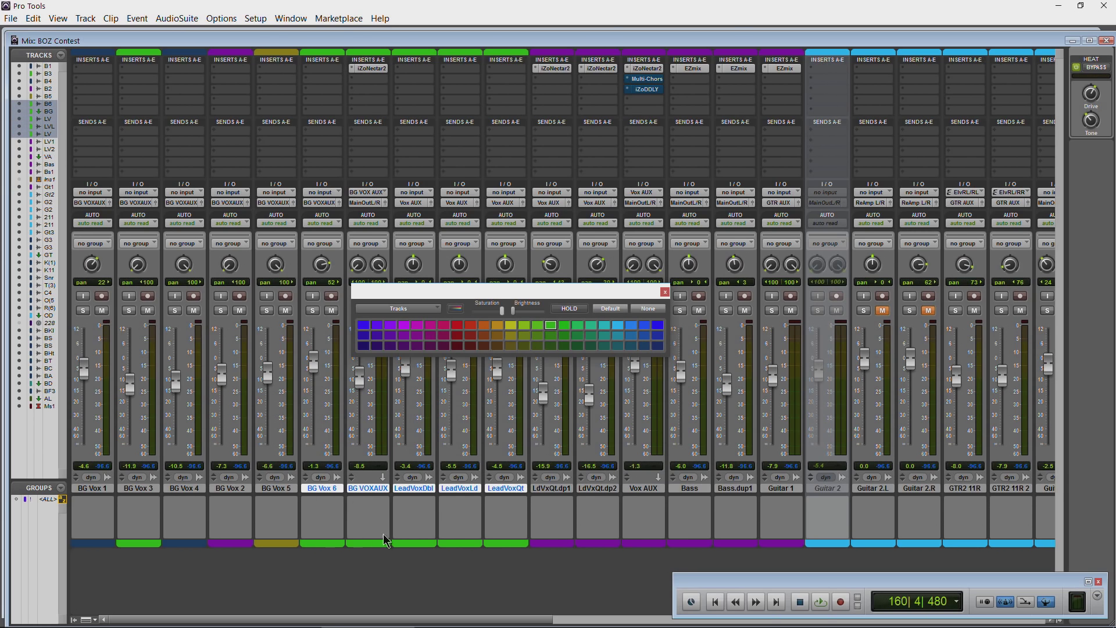
pyautogui.click(457, 310)
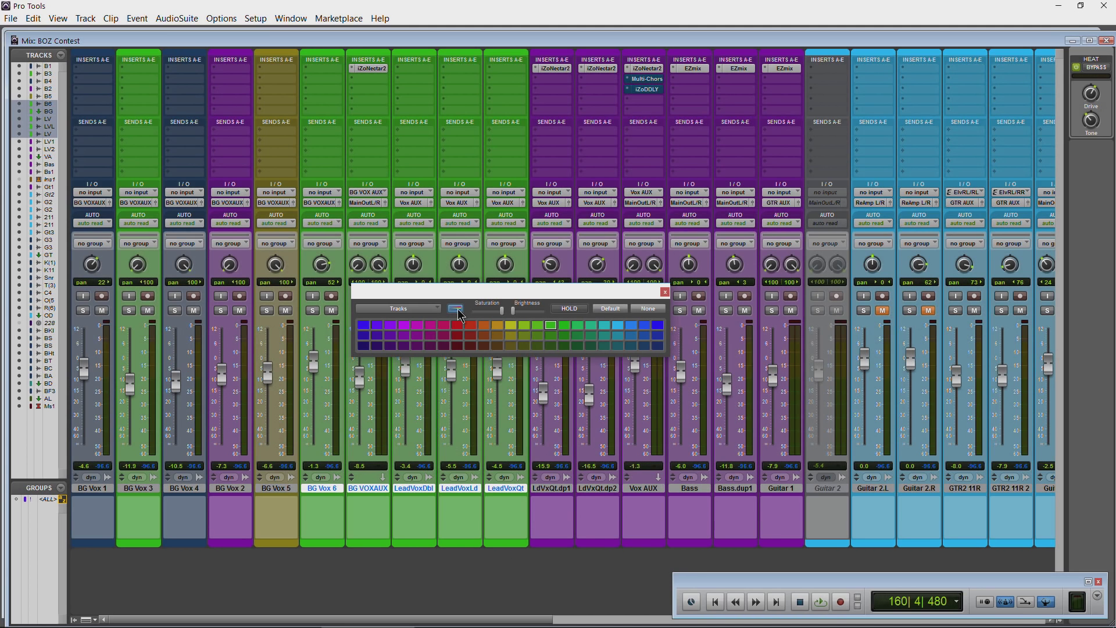
pyautogui.click(457, 312)
pyautogui.click(455, 312)
# Reset the selected vocal tracks to their default colour
pyautogui.moveTo(459, 291); pyautogui.dragTo(507, 277)
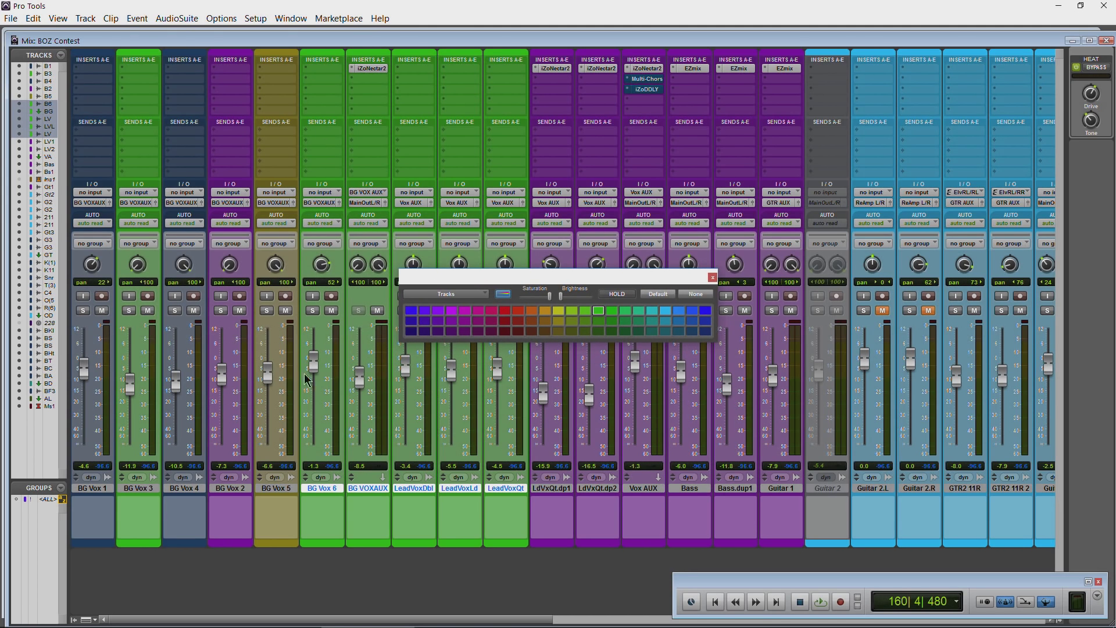
pyautogui.moveTo(576, 280); pyautogui.dragTo(559, 277)
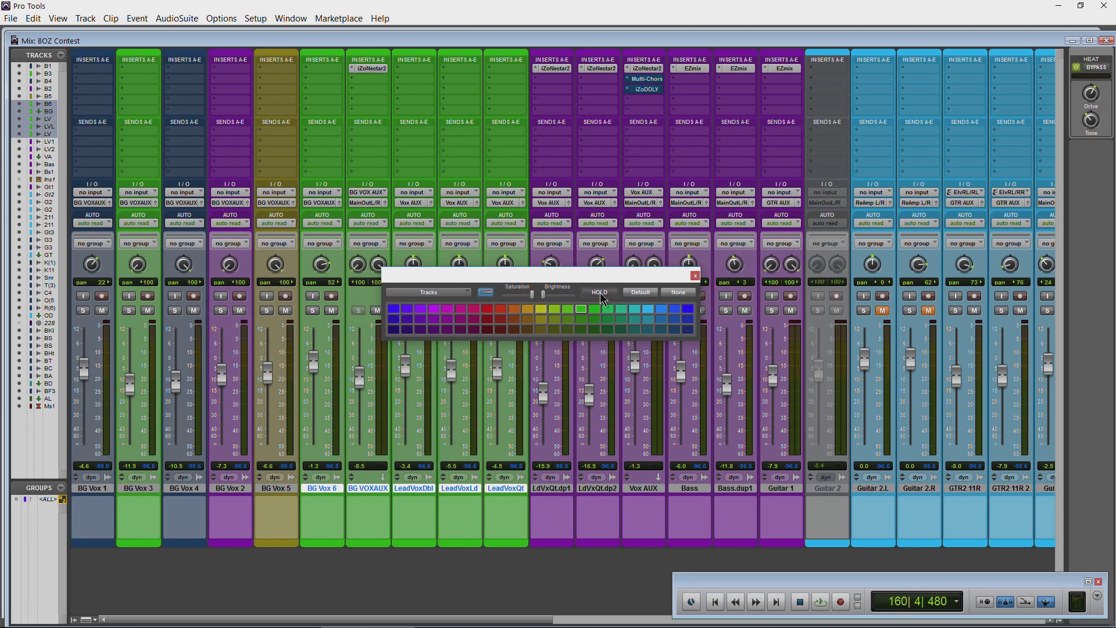
pyautogui.click(639, 294)
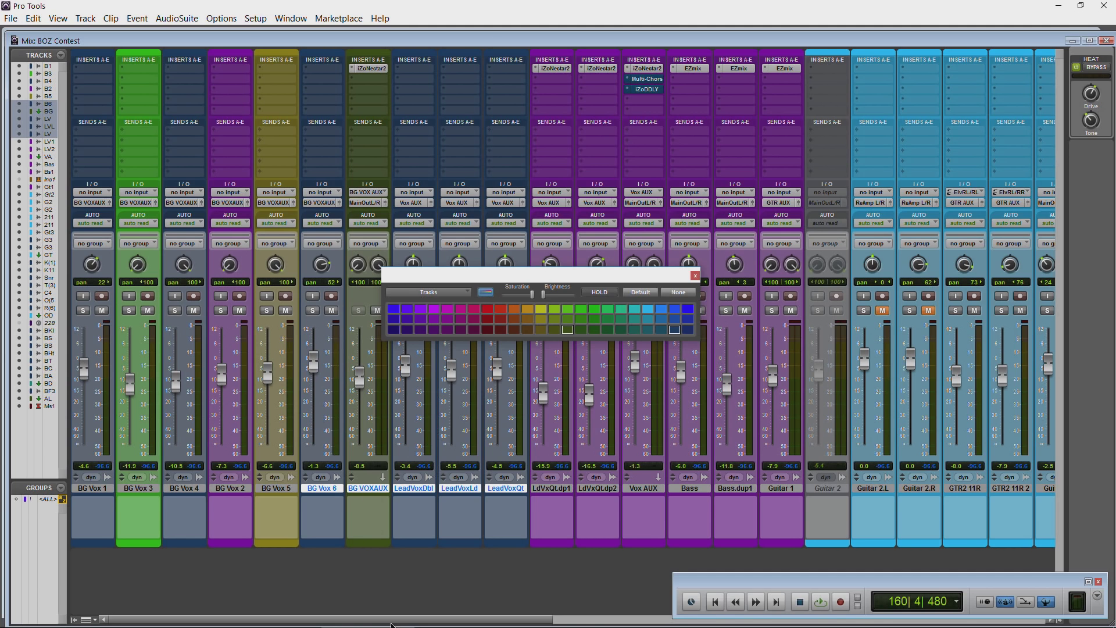
# Colour BG Vox 1, BG Vox 6, LeadVoxDbl and LdVxQt.dp1 a darker green
pyautogui.moveTo(386, 612); pyautogui.dragTo(186, 607)
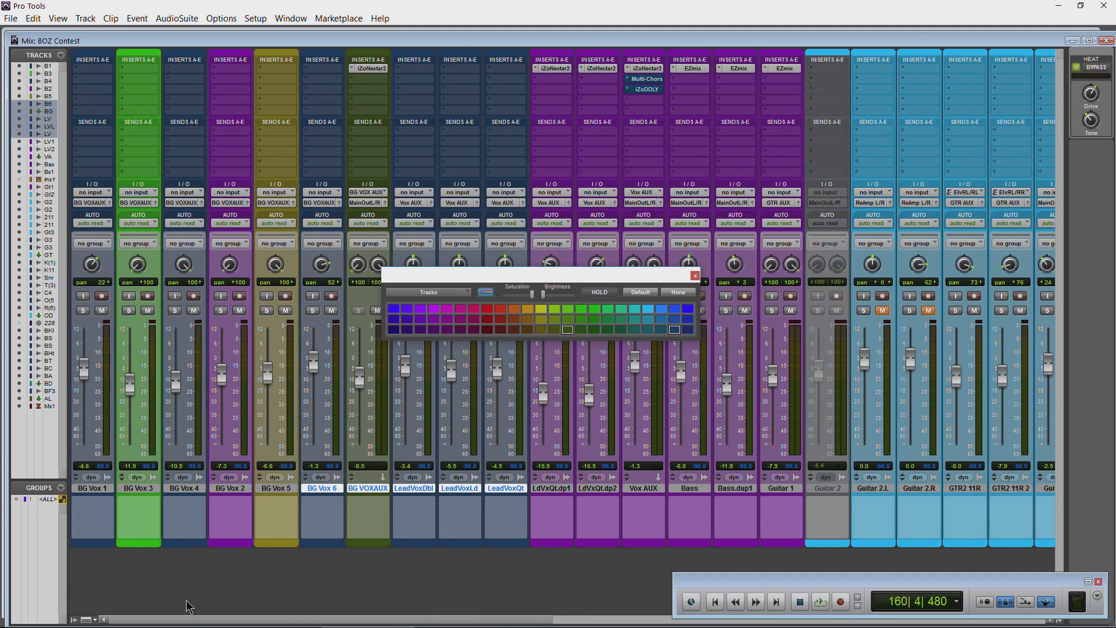
pyautogui.click(92, 488)
pyautogui.keyDown('ctrl'); pyautogui.click(321, 487); pyautogui.keyUp('ctrl')
pyautogui.keyDown('ctrl'); pyautogui.click(413, 488); pyautogui.keyUp('ctrl')
pyautogui.keyDown('ctrl'); pyautogui.click(551, 488); pyautogui.keyUp('ctrl')
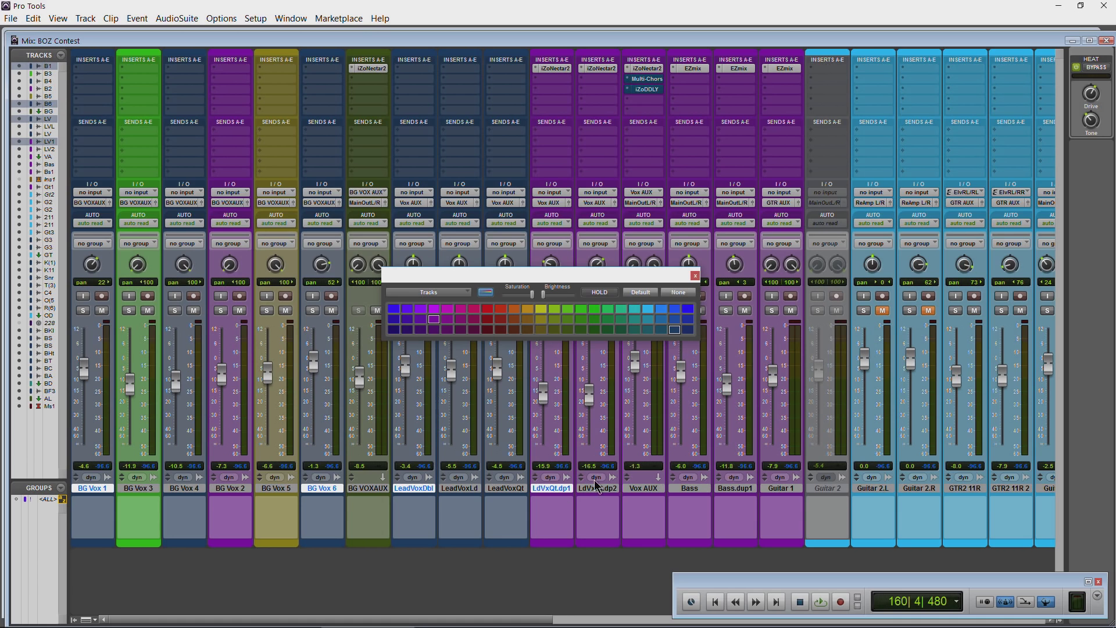
pyautogui.click(581, 309)
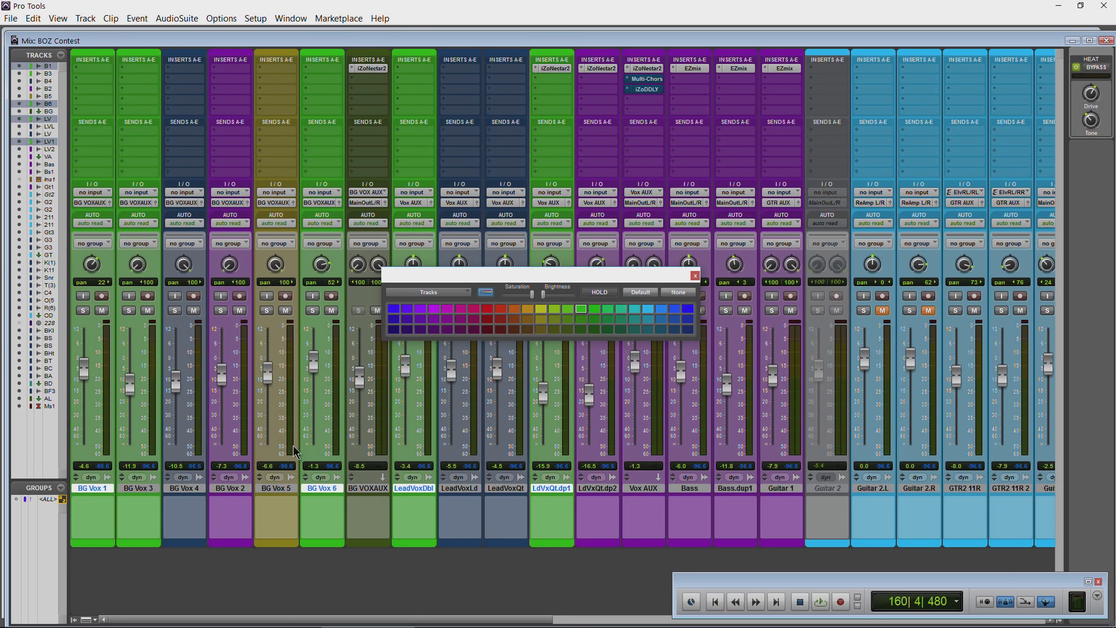
pyautogui.click(595, 319)
# Select the tracks from BG Vox 1 through Guitar 1
pyautogui.click(95, 489)
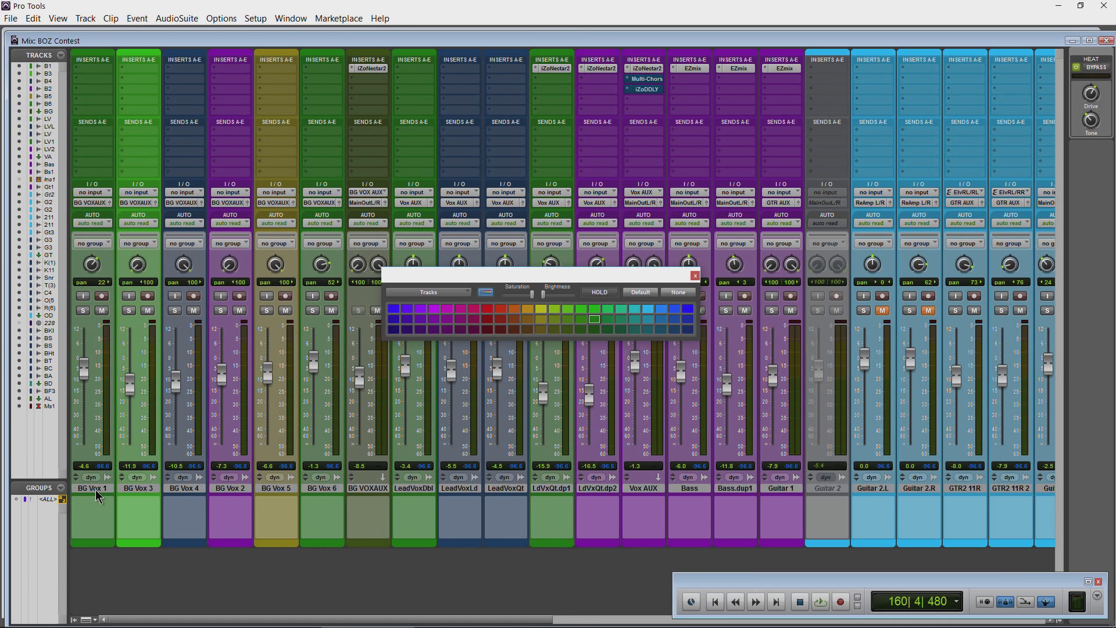
pyautogui.keyDown('shift'); pyautogui.click(320, 489); pyautogui.keyUp('shift')
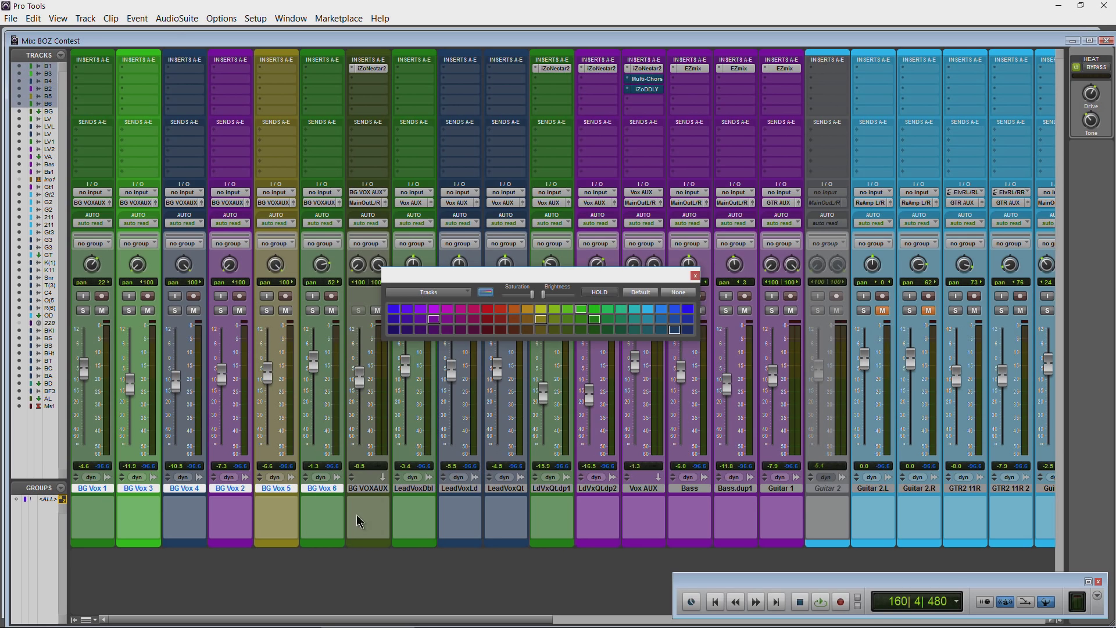
pyautogui.click(281, 488)
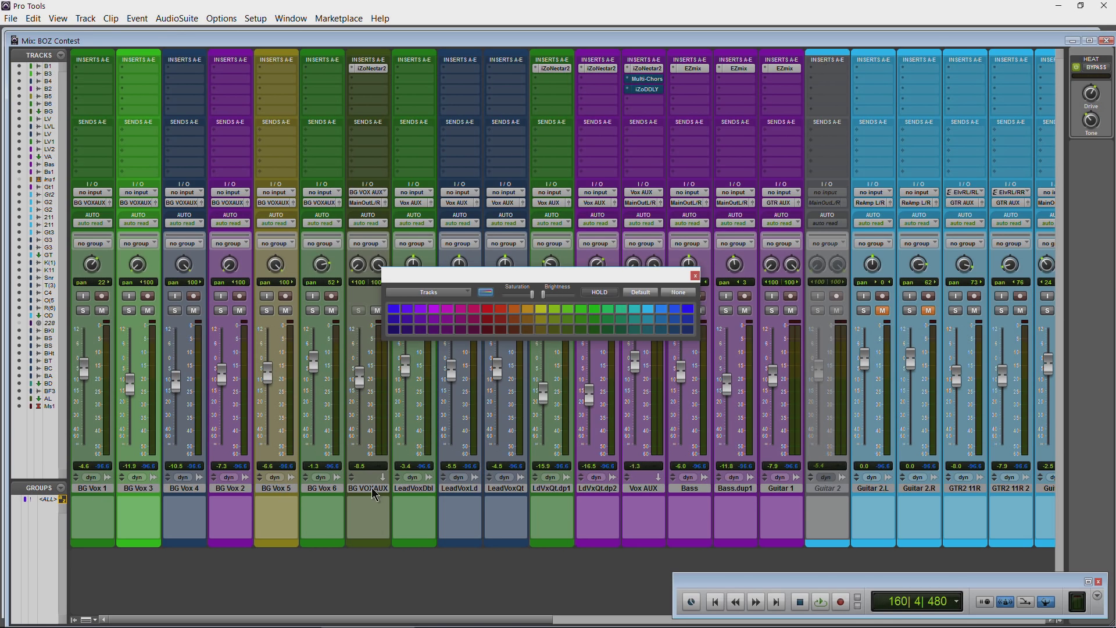
pyautogui.click(92, 489)
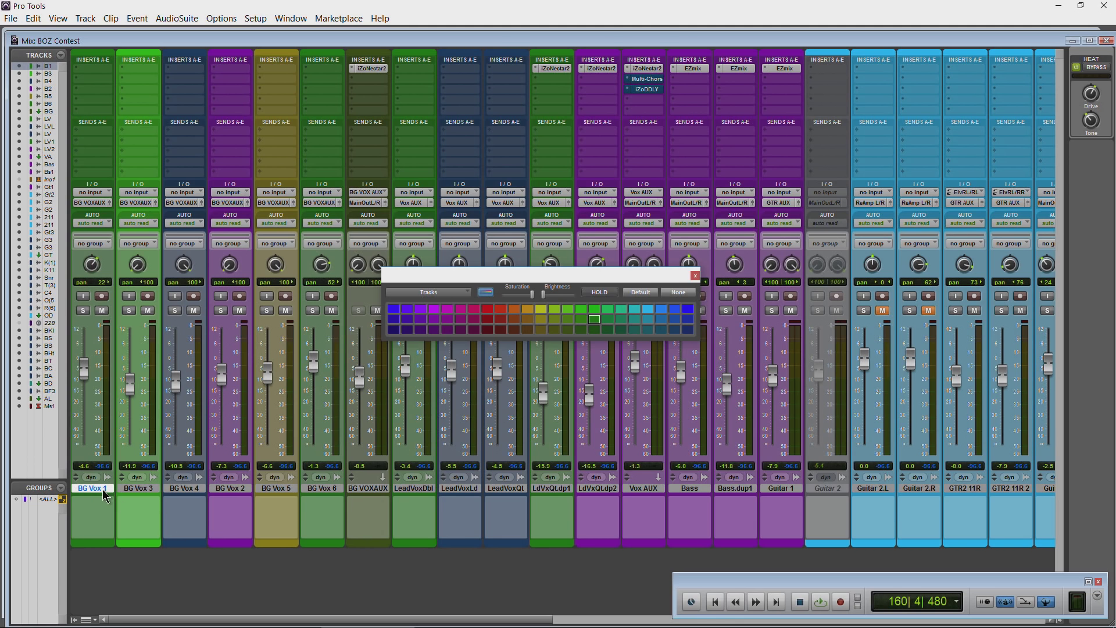
pyautogui.hscroll(7, 520, 510)
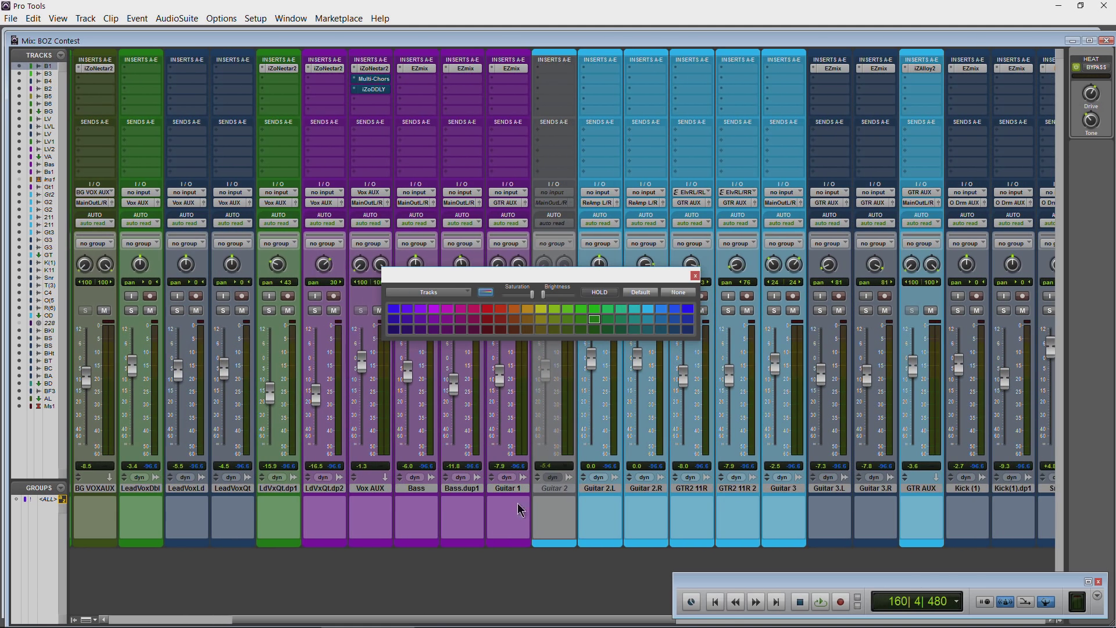
pyautogui.keyDown('shift'); pyautogui.click(510, 490); pyautogui.keyUp('shift')
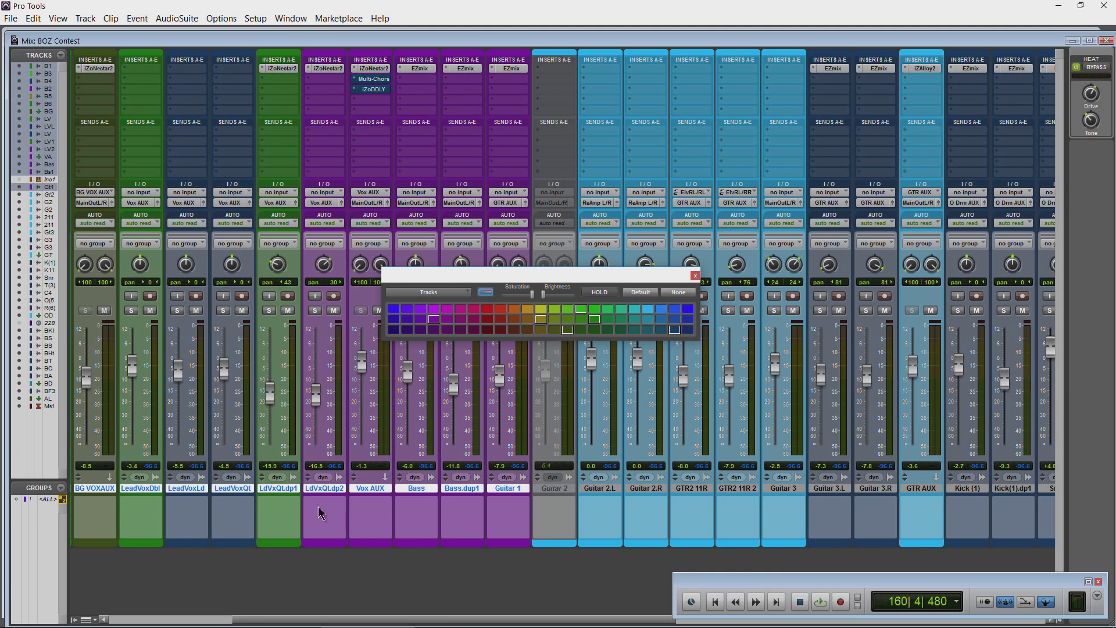
pyautogui.hscroll(-6, 462, 617)
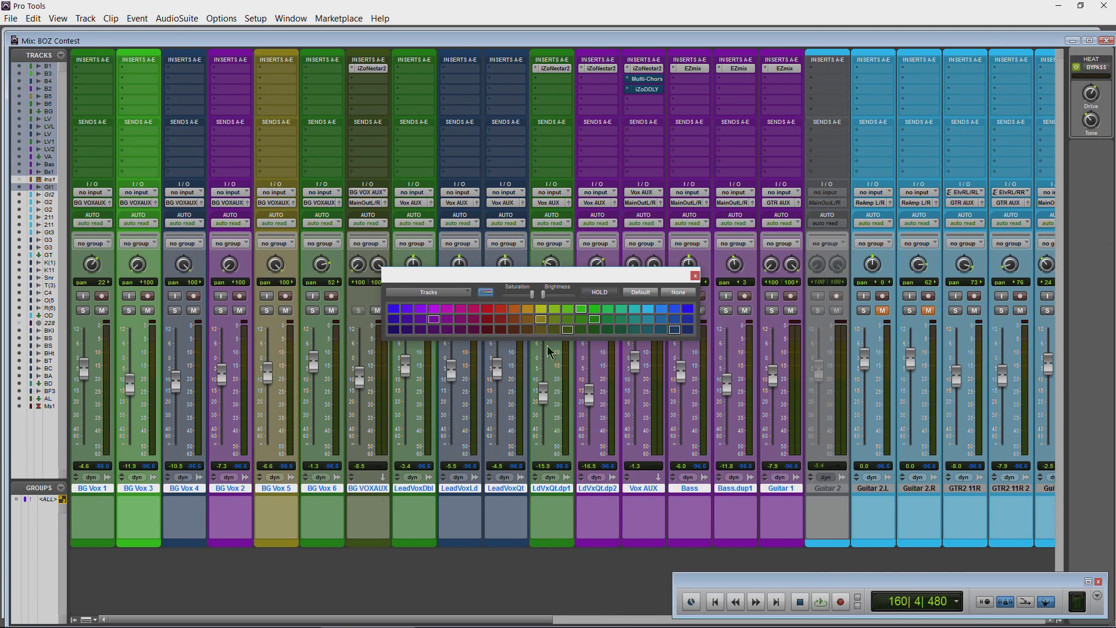
# Colour BG Vox 1–Guitar 1 red, then Guitar 2.R–Guitar 3.L, Kick(1).dp1, Toms (3) and Overhds(5) purple
pyautogui.click(501, 311)
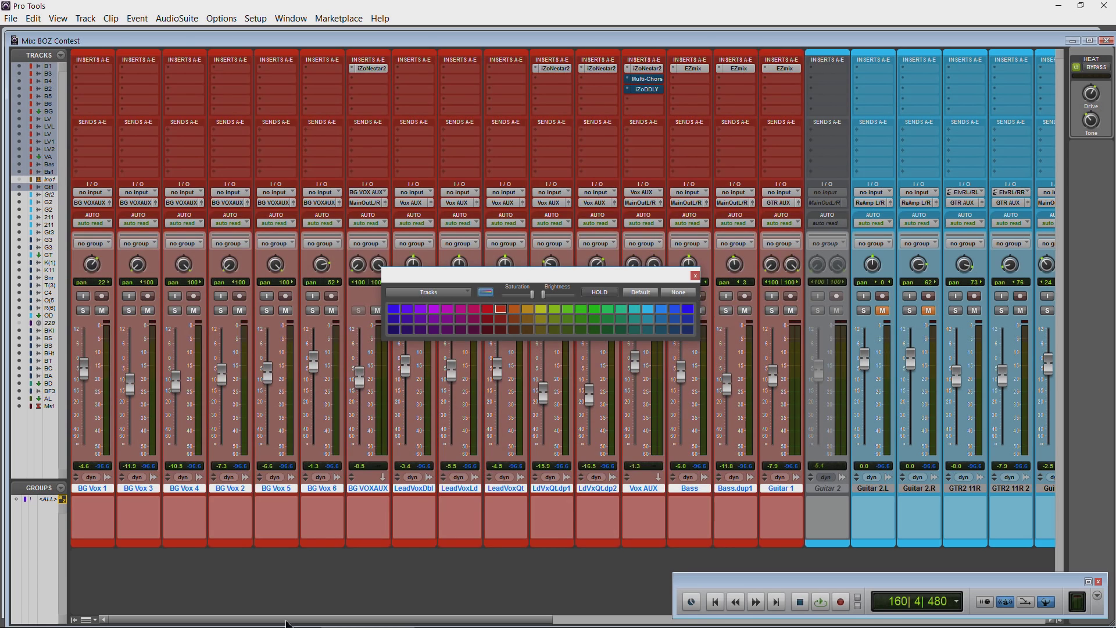
pyautogui.hscroll(10, 465, 491)
pyautogui.click(465, 489)
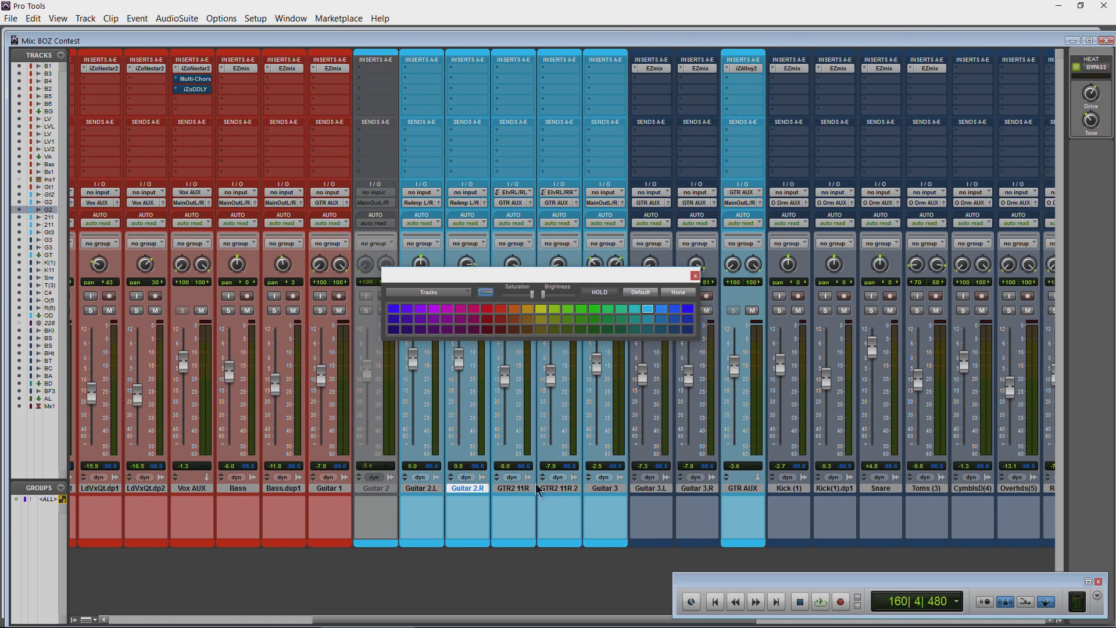
pyautogui.keyDown('shift'); pyautogui.click(650, 489); pyautogui.keyUp('shift')
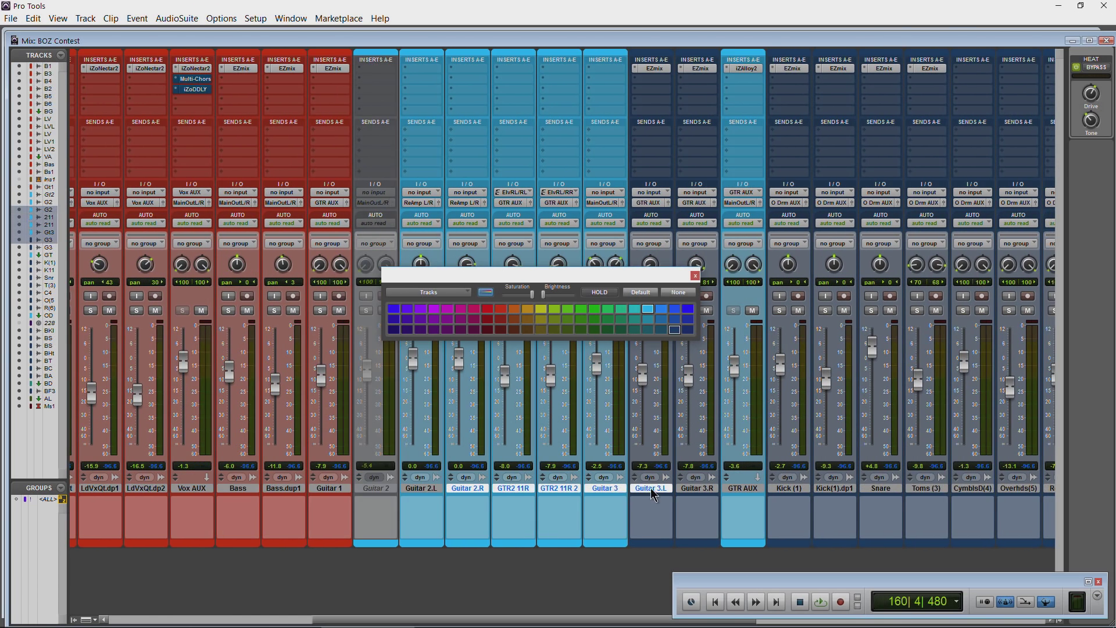
pyautogui.keyDown('ctrl'); pyautogui.click(837, 490); pyautogui.keyUp('ctrl')
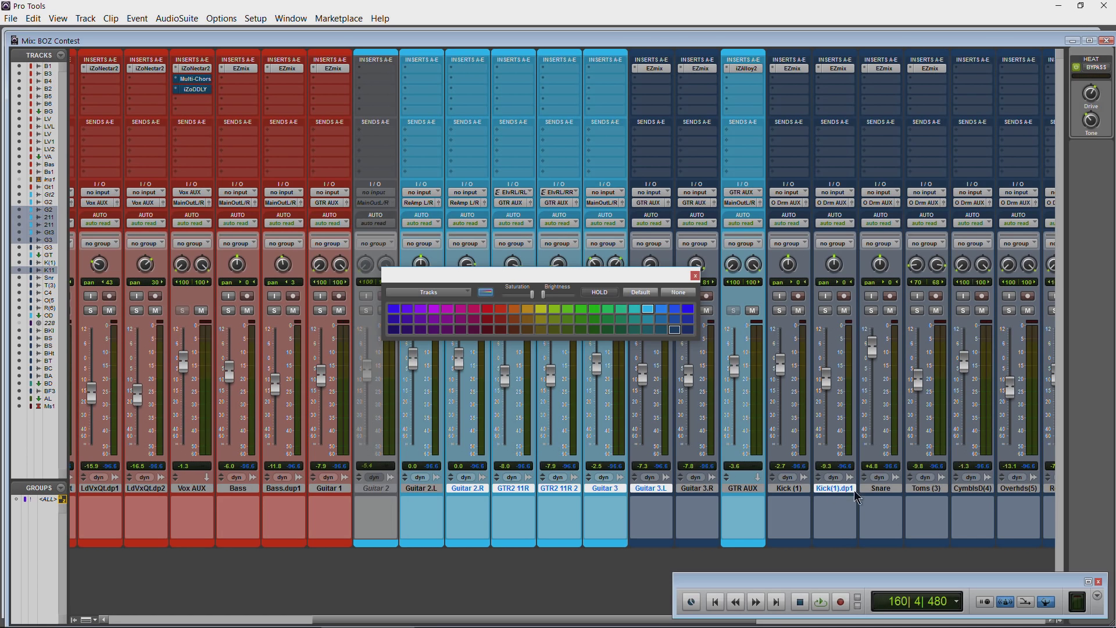
pyautogui.keyDown('ctrl'); pyautogui.click(927, 489); pyautogui.keyUp('ctrl')
pyautogui.keyDown('ctrl'); pyautogui.click(1012, 489); pyautogui.keyUp('ctrl')
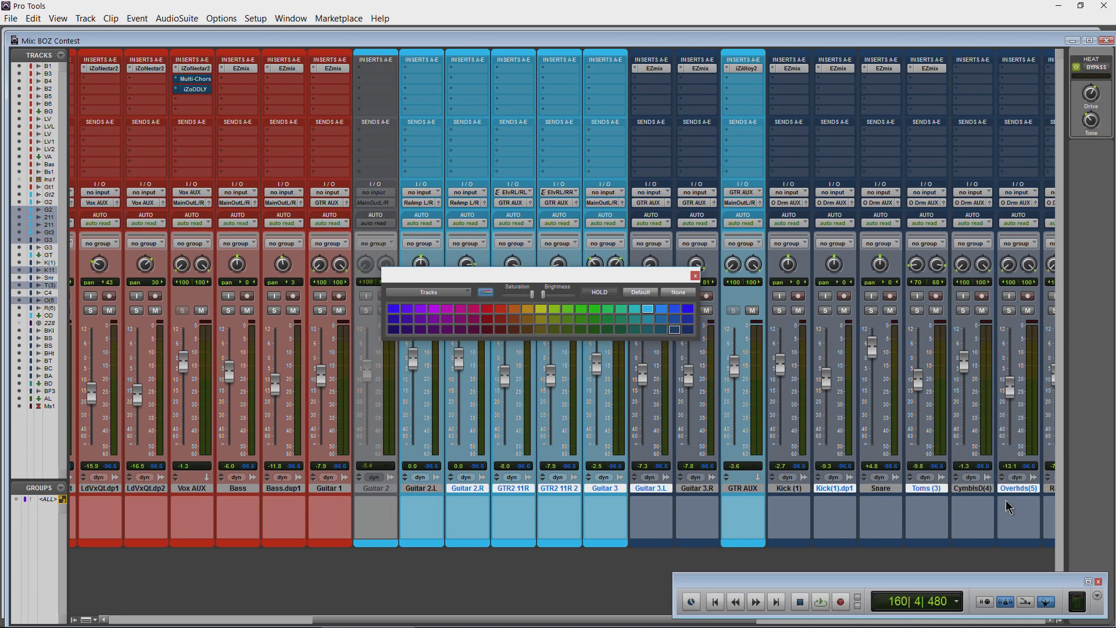
pyautogui.click(421, 319)
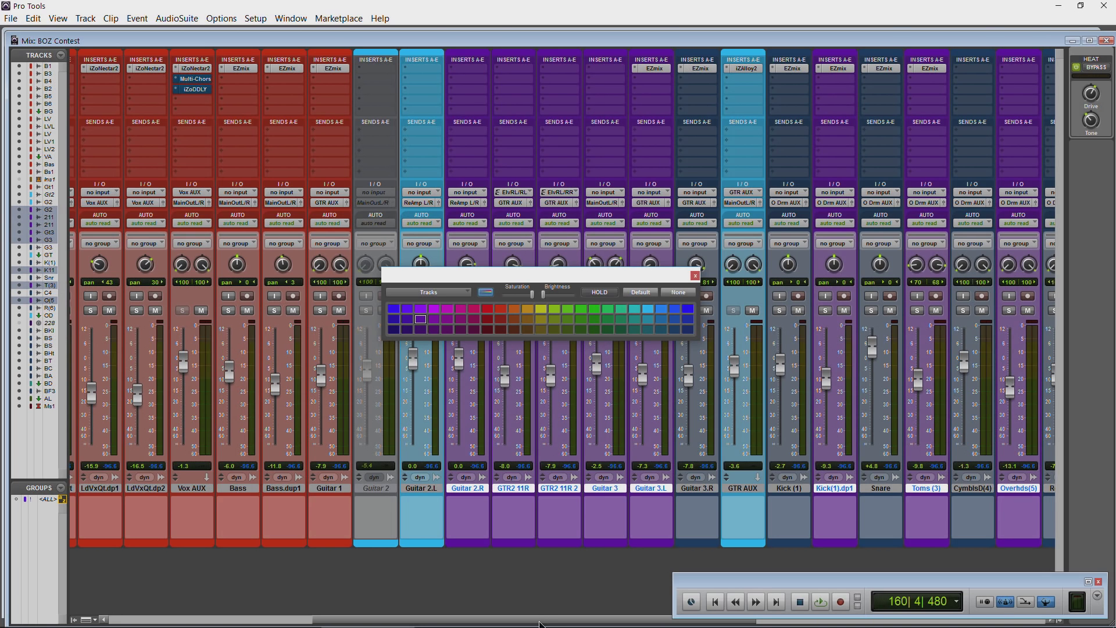
# Reset the guitar and drum tracks to default colour and confirm Track Color Coding in Preferences
pyautogui.hscroll(-1, 540, 619)
pyautogui.click(643, 292)
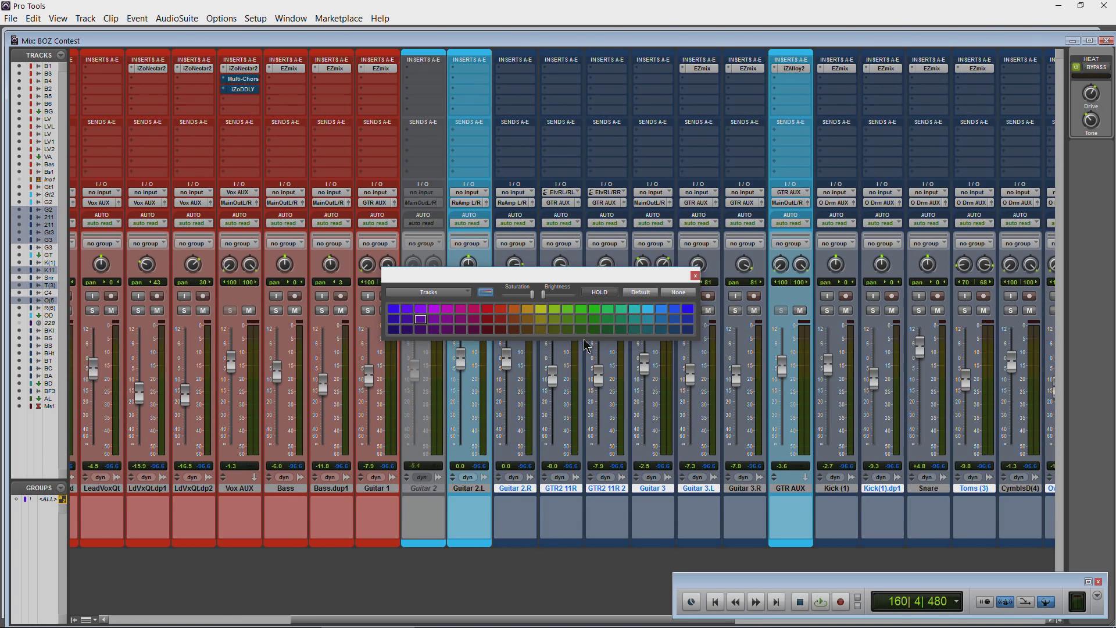
pyautogui.click(288, 18)
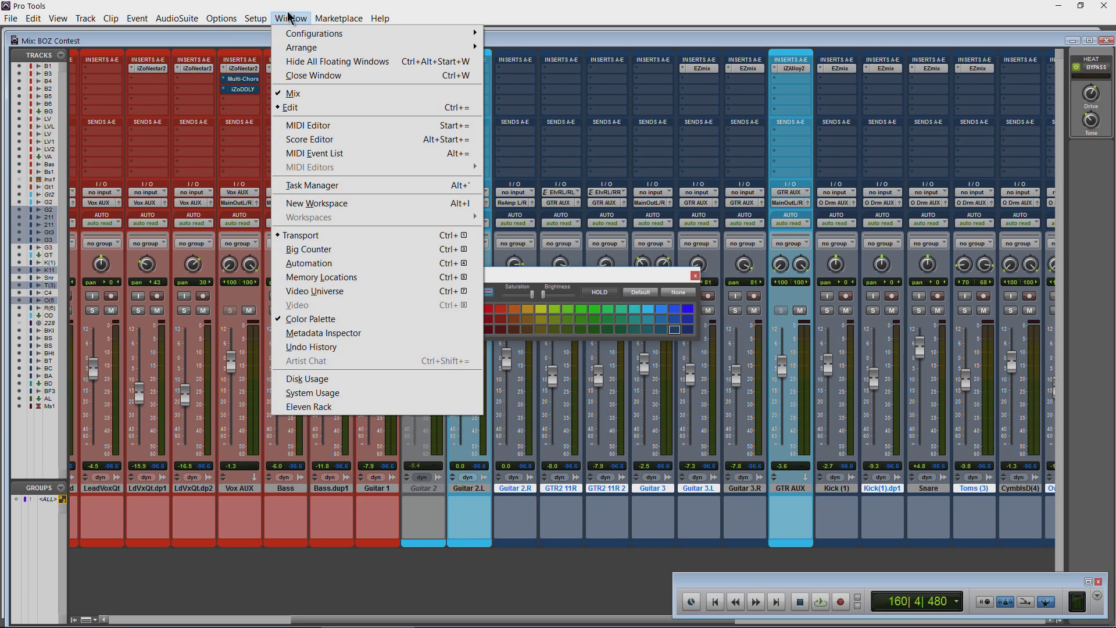
pyautogui.moveTo(255, 18)
pyautogui.click(296, 221)
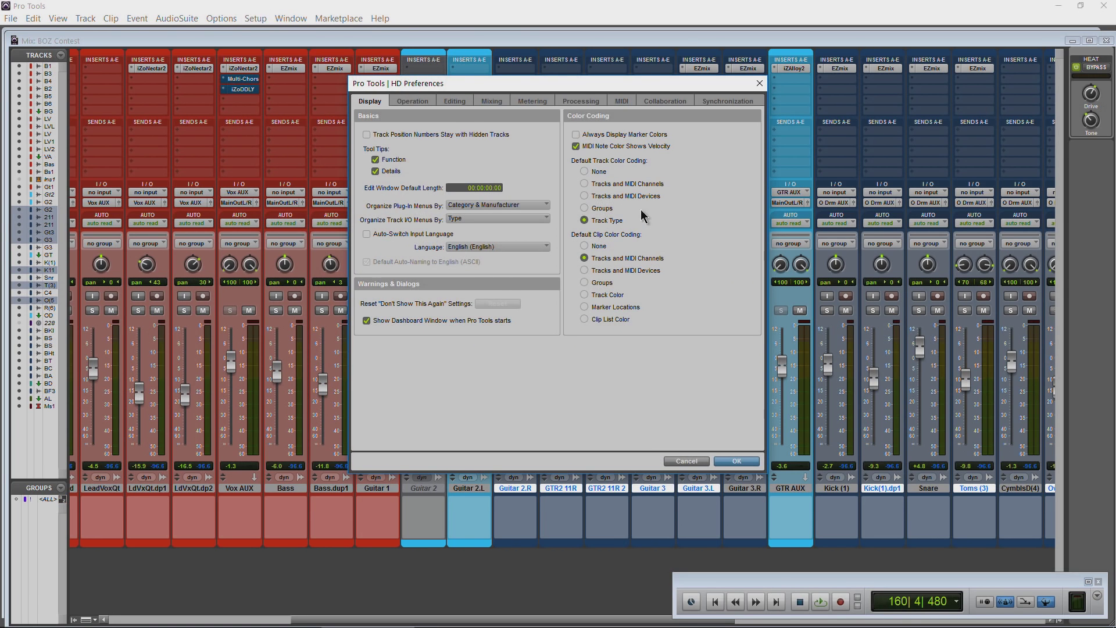
pyautogui.click(737, 461)
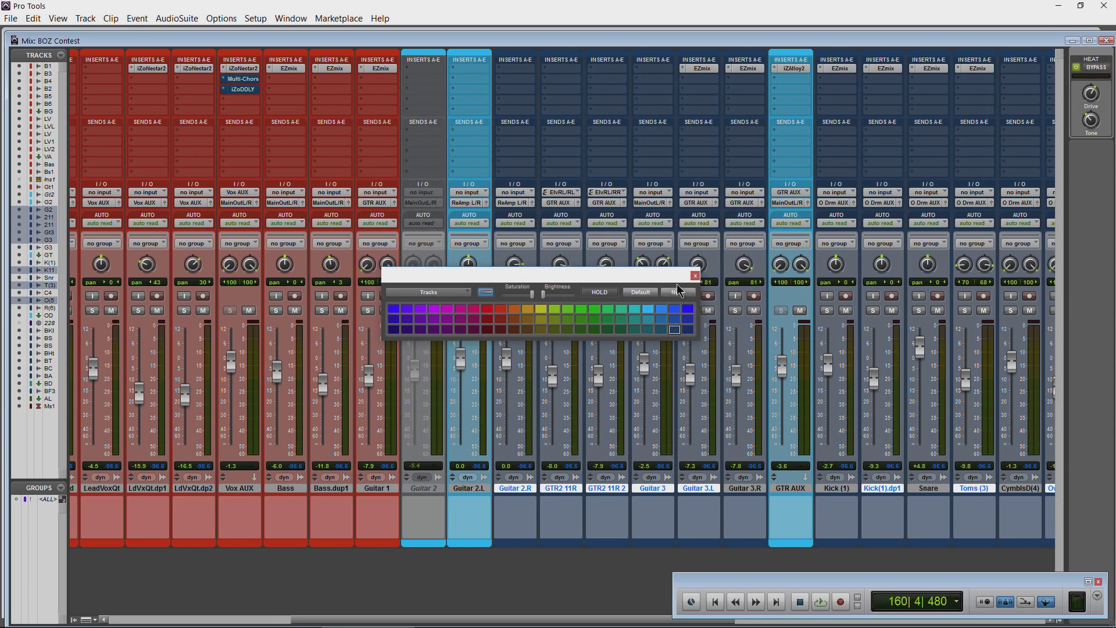
# Select every track in the session and clear all track colours with None
pyautogui.moveTo(647, 276); pyautogui.dragTo(643, 274)
pyautogui.click(656, 288)
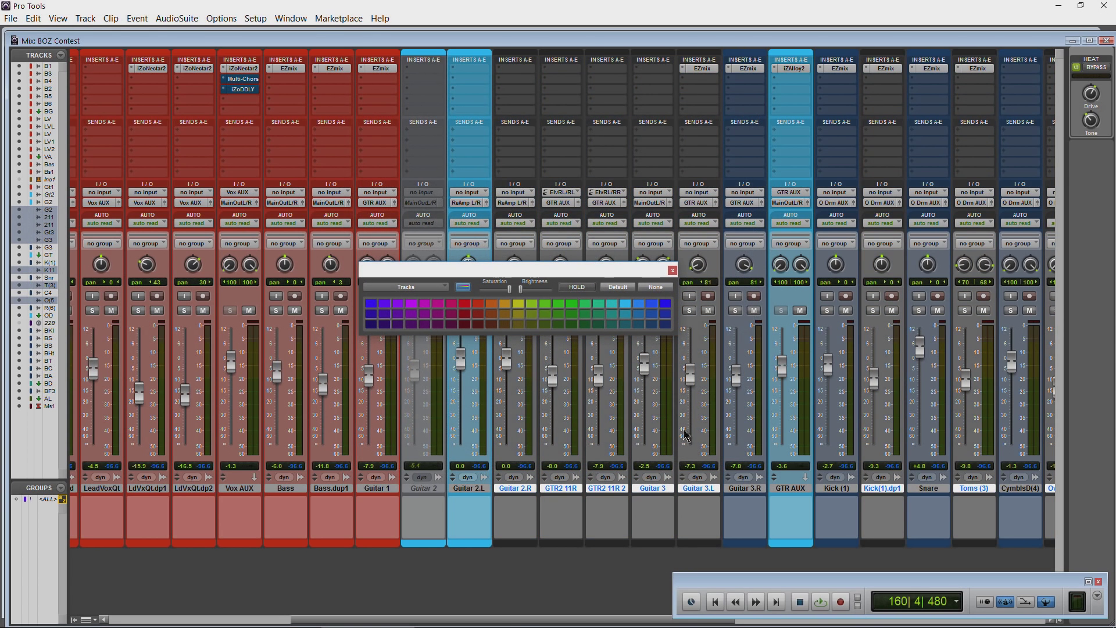
pyautogui.moveTo(519, 622); pyautogui.dragTo(140, 561)
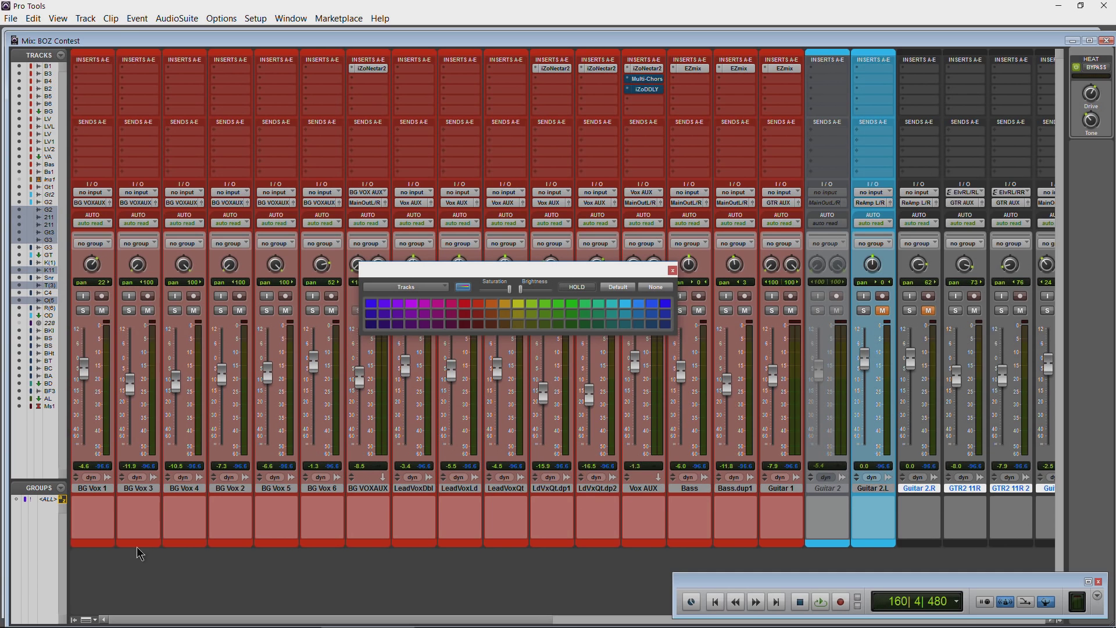
pyautogui.click(48, 499)
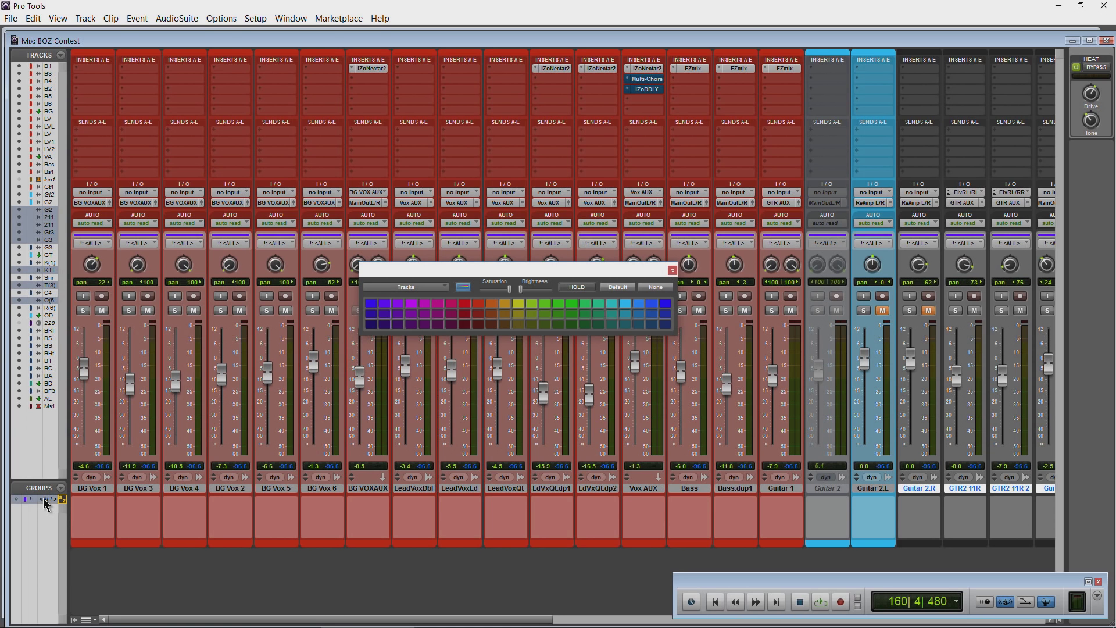
pyautogui.click(92, 488)
pyautogui.moveTo(185, 619); pyautogui.dragTo(676, 620)
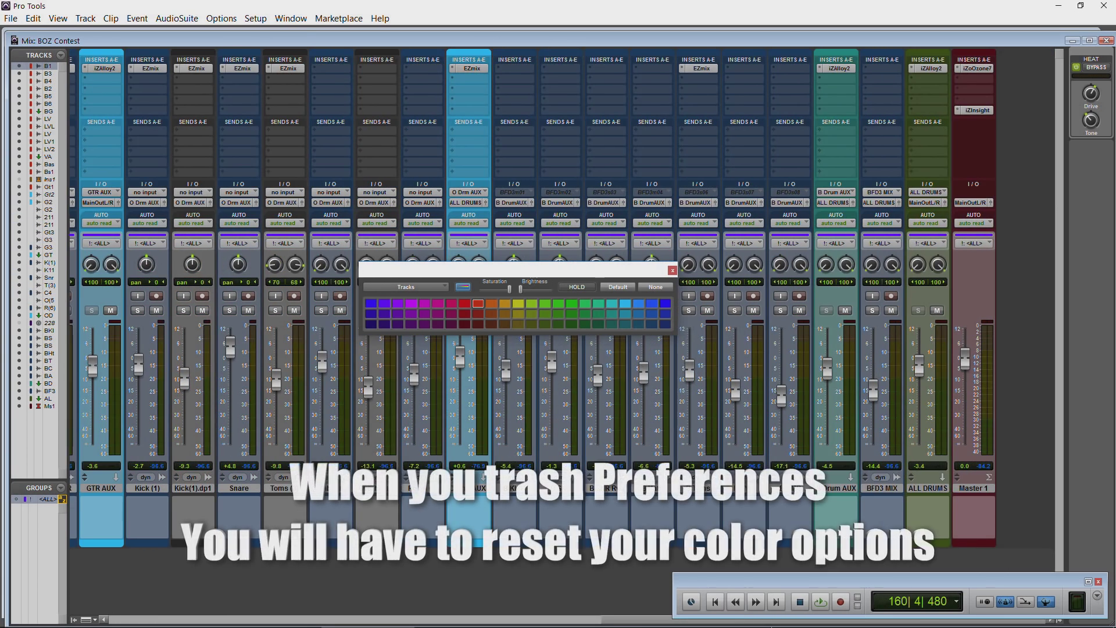
pyautogui.keyDown('alt'); pyautogui.click(970, 494); pyautogui.keyUp('alt')
pyautogui.click(655, 287)
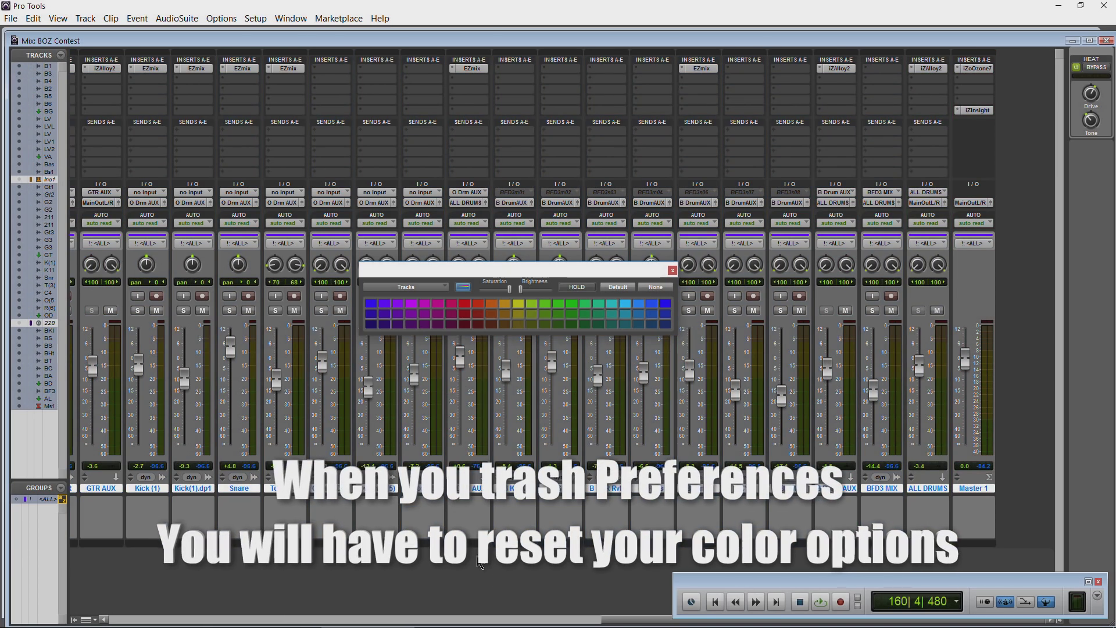
pyautogui.moveTo(366, 608); pyautogui.dragTo(261, 605)
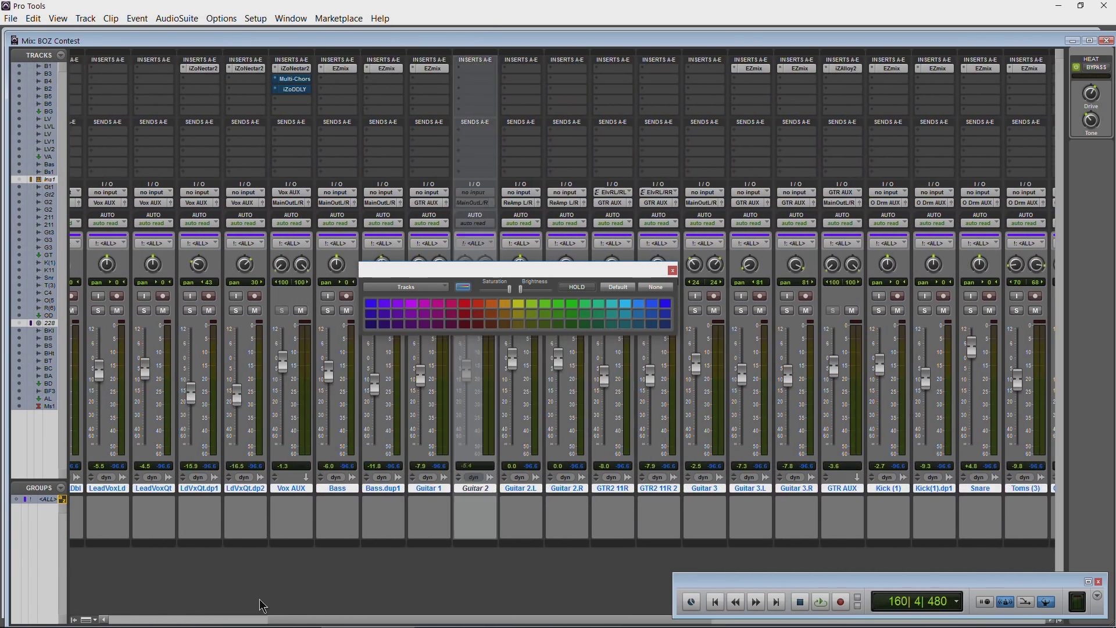
pyautogui.click(48, 498)
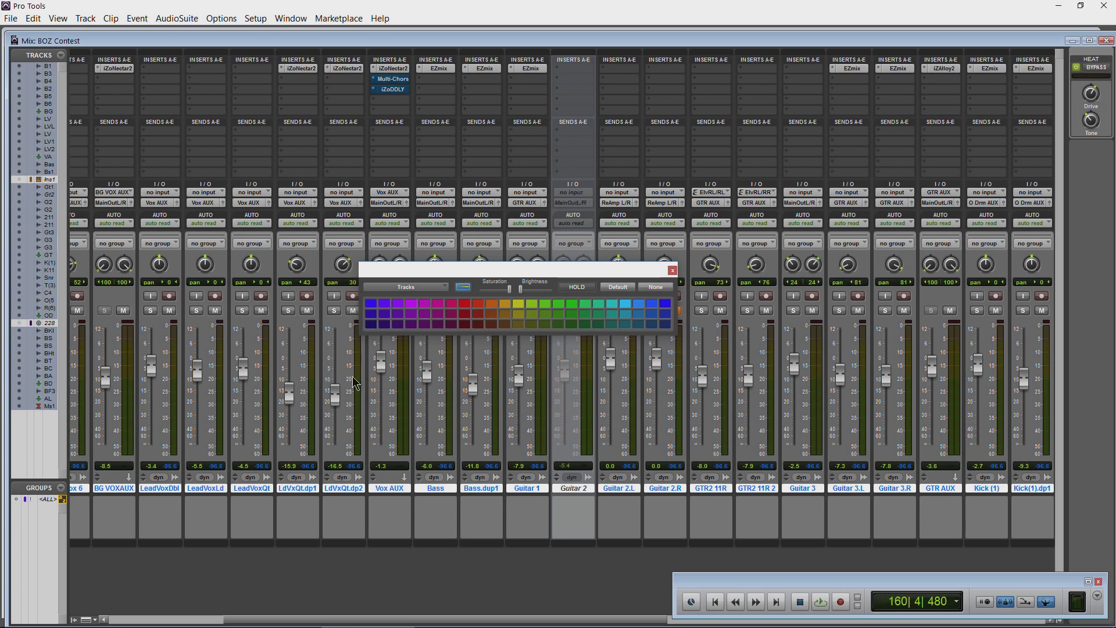
# Colour BG VOXAUX through Bass olive and Guitar 2.L through Guitar 3 teal
pyautogui.keyDown('alt'); pyautogui.click(107, 487); pyautogui.keyUp('alt')
pyautogui.click(117, 490)
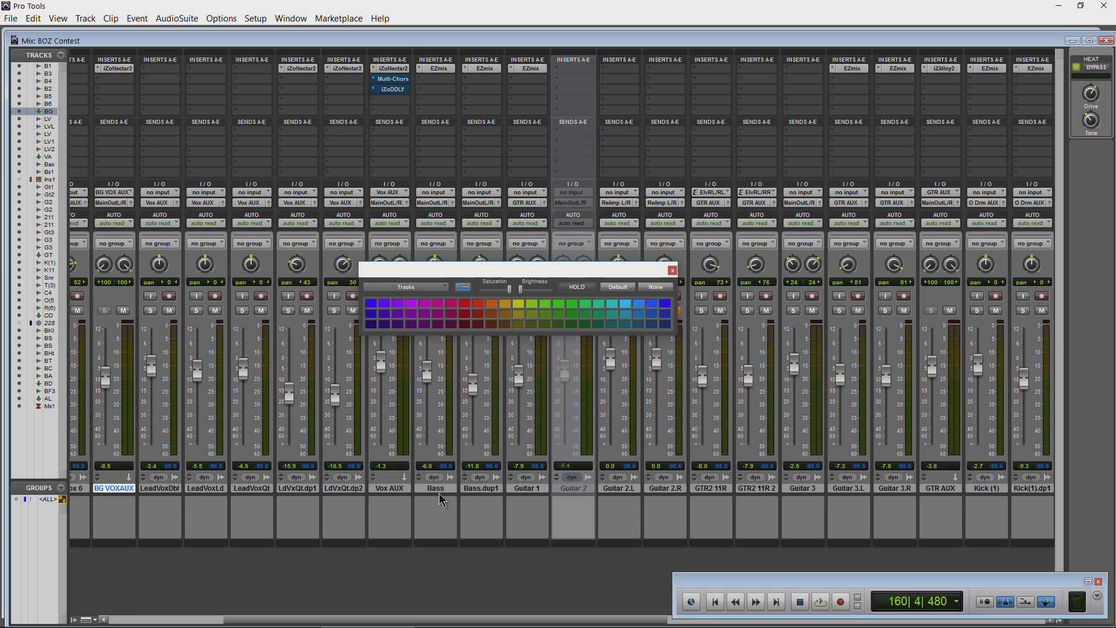
pyautogui.keyDown('shift'); pyautogui.click(446, 488); pyautogui.keyUp('shift')
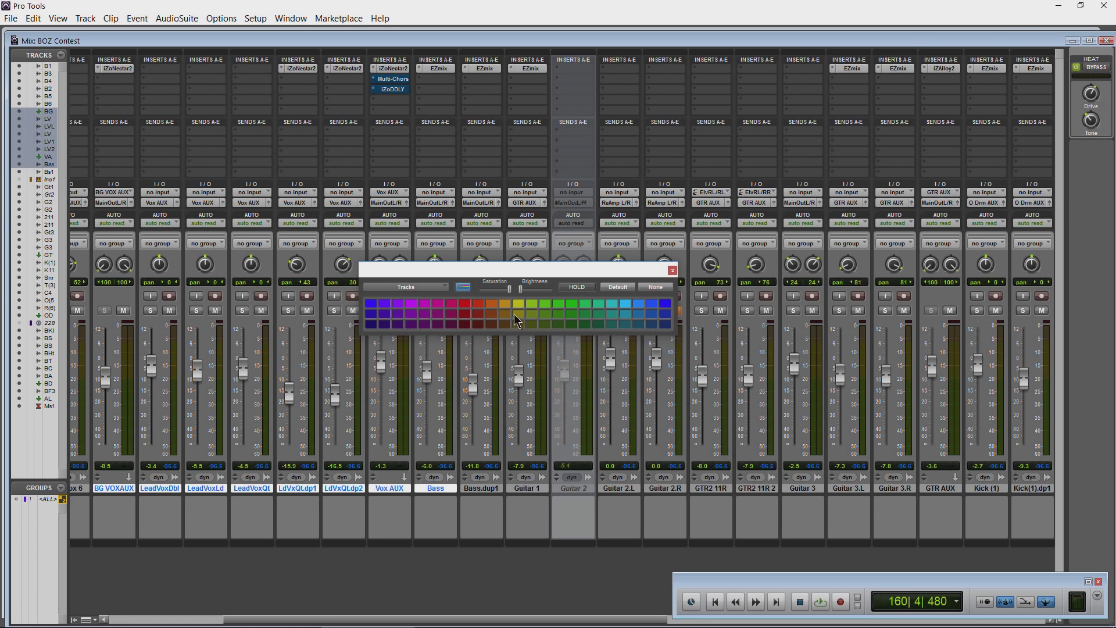
pyautogui.click(516, 315)
pyautogui.click(619, 488)
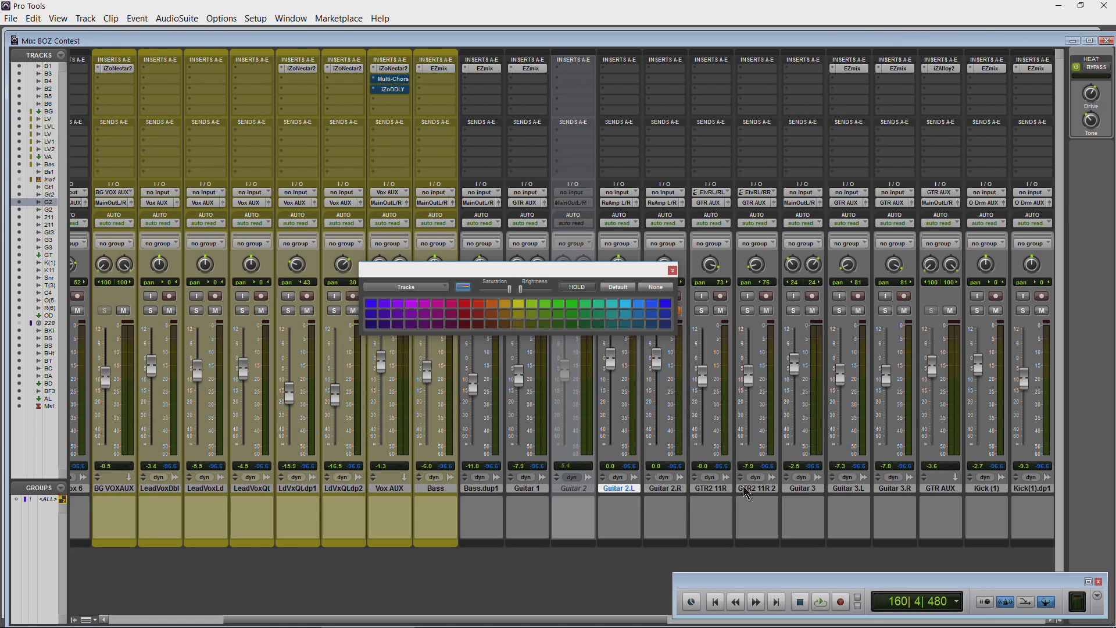
pyautogui.keyDown('shift'); pyautogui.click(797, 489); pyautogui.keyUp('shift')
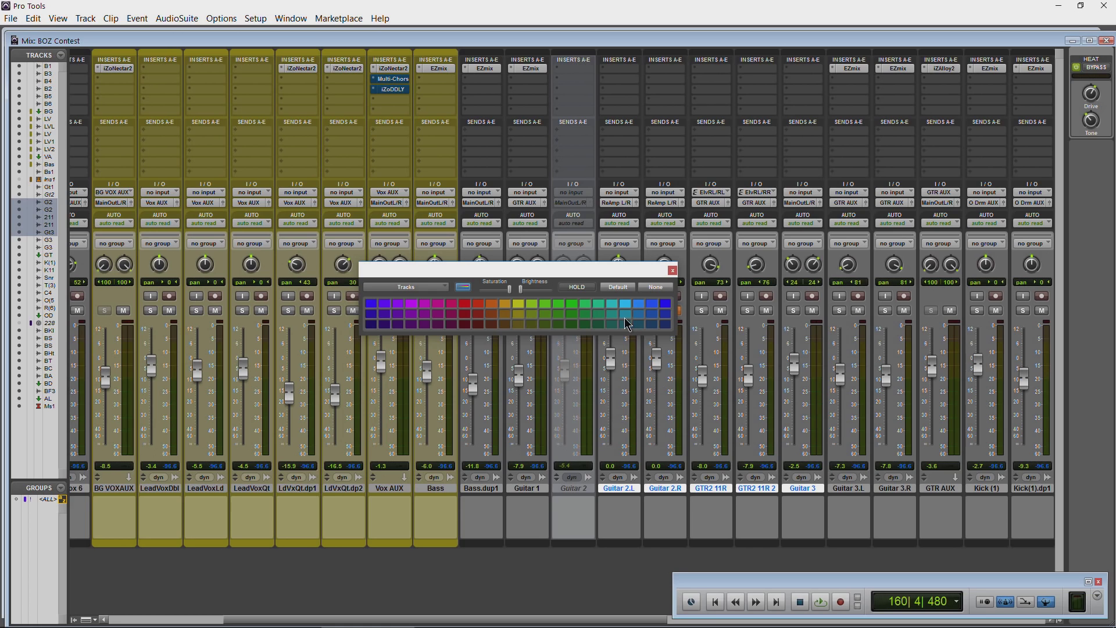
pyautogui.click(626, 314)
# Keep Tracks as the colouring target and switch off whole-strip tinting
pyautogui.click(405, 288)
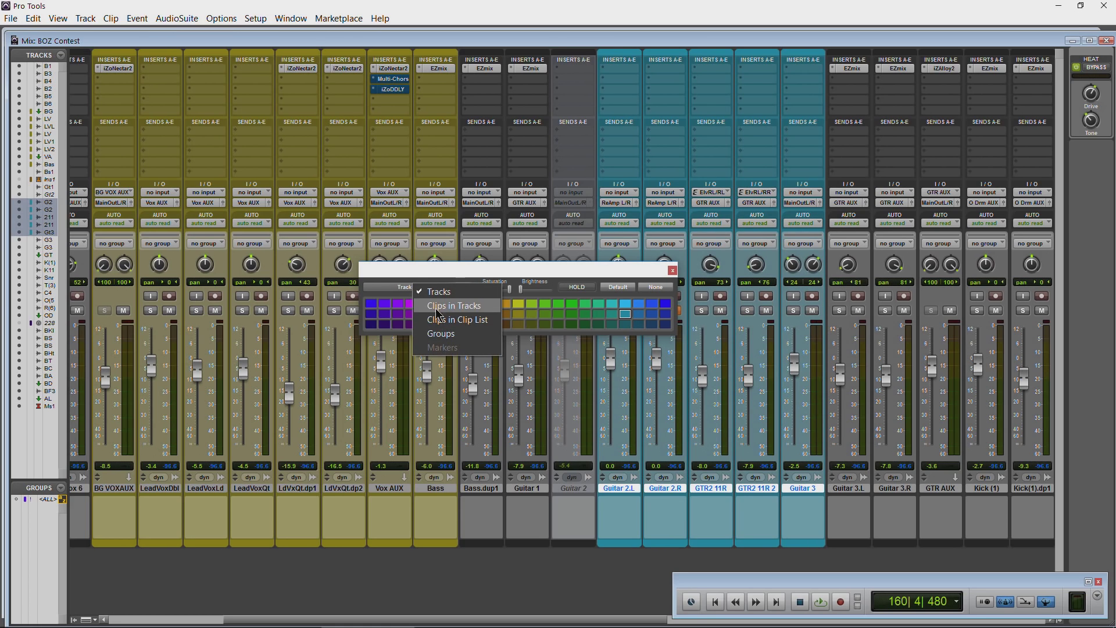
pyautogui.click(390, 272)
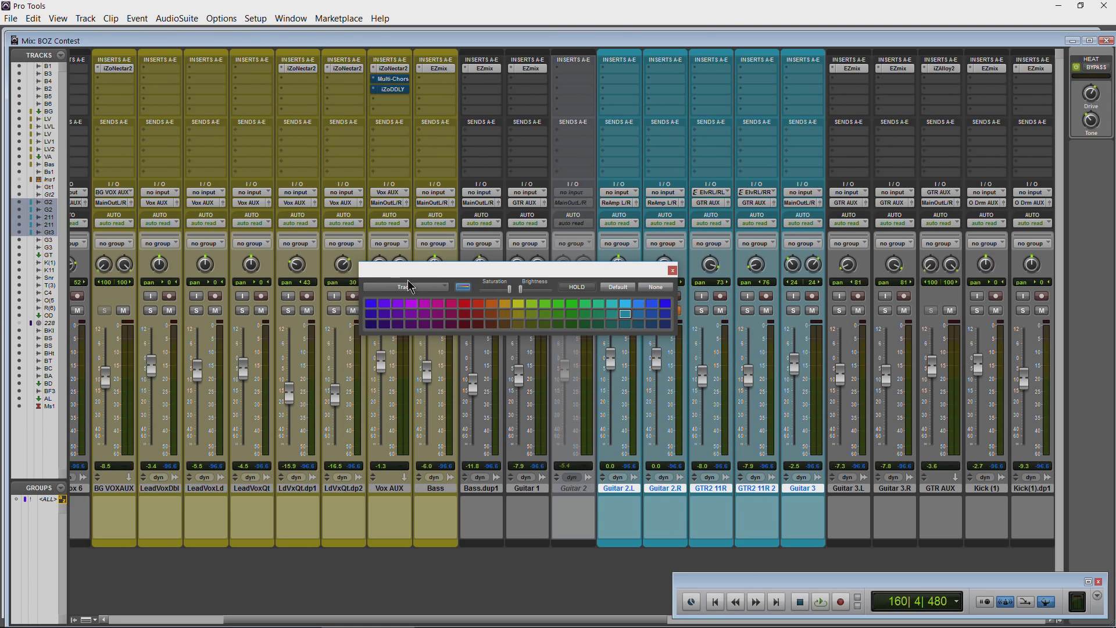
pyautogui.click(424, 287)
pyautogui.click(441, 291)
pyautogui.click(464, 288)
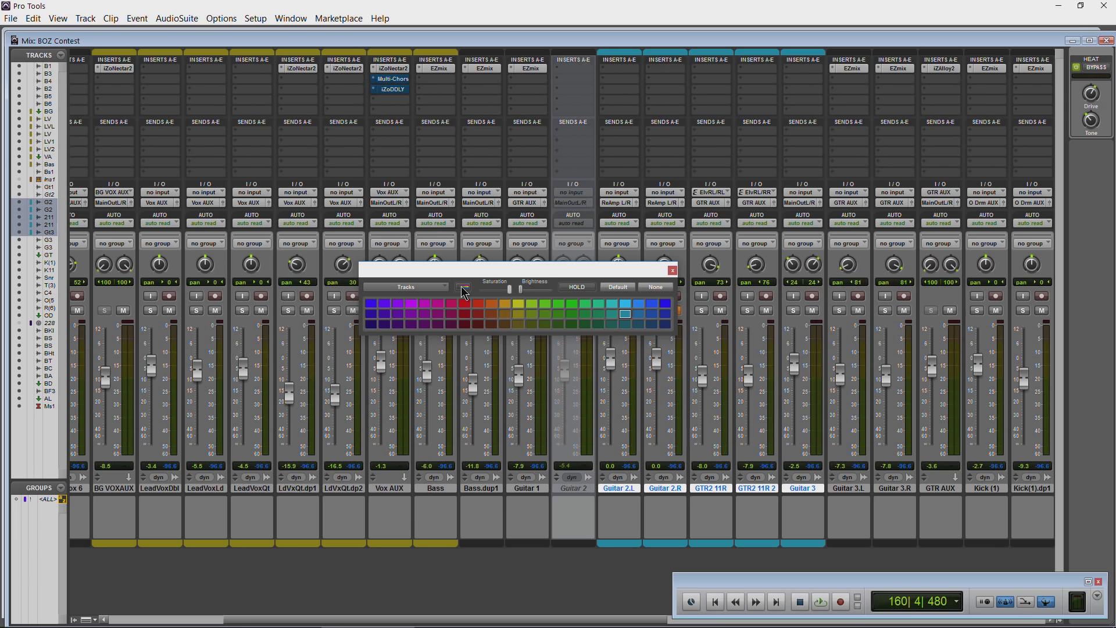
# Turn whole-strip tinting on, lower the colour saturation, and colour the guitar tracks red
pyautogui.click(463, 287)
pyautogui.click(463, 287)
pyautogui.click(464, 288)
pyautogui.moveTo(509, 289); pyautogui.dragTo(522, 260)
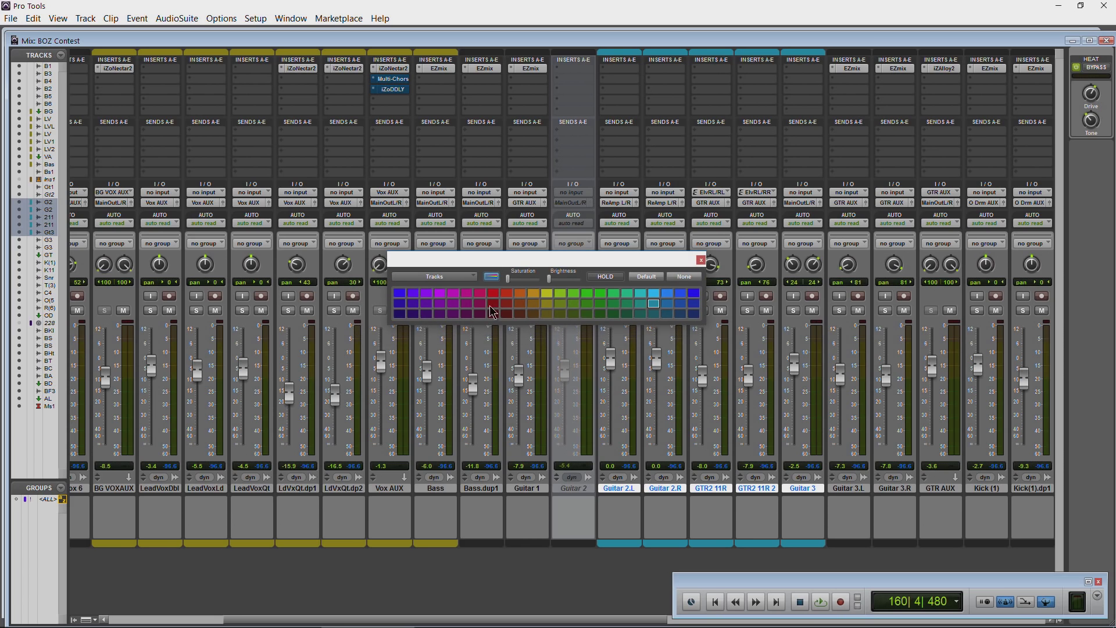
pyautogui.click(494, 303)
# Colour GTR AUX through B SNR Rvb magenta
pyautogui.click(399, 618)
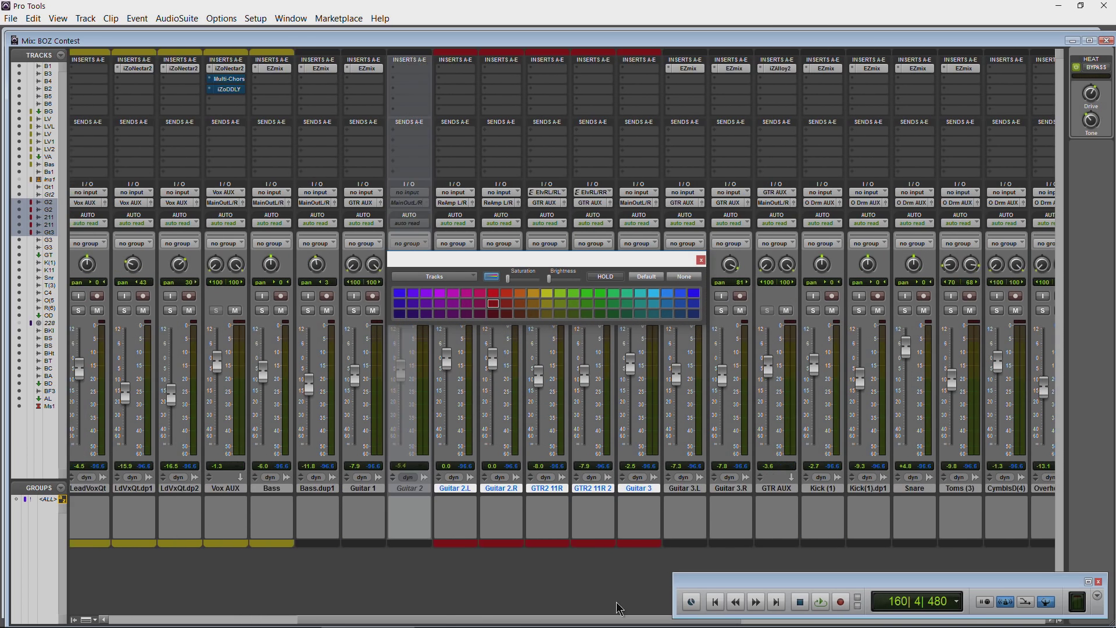
pyautogui.click(453, 487)
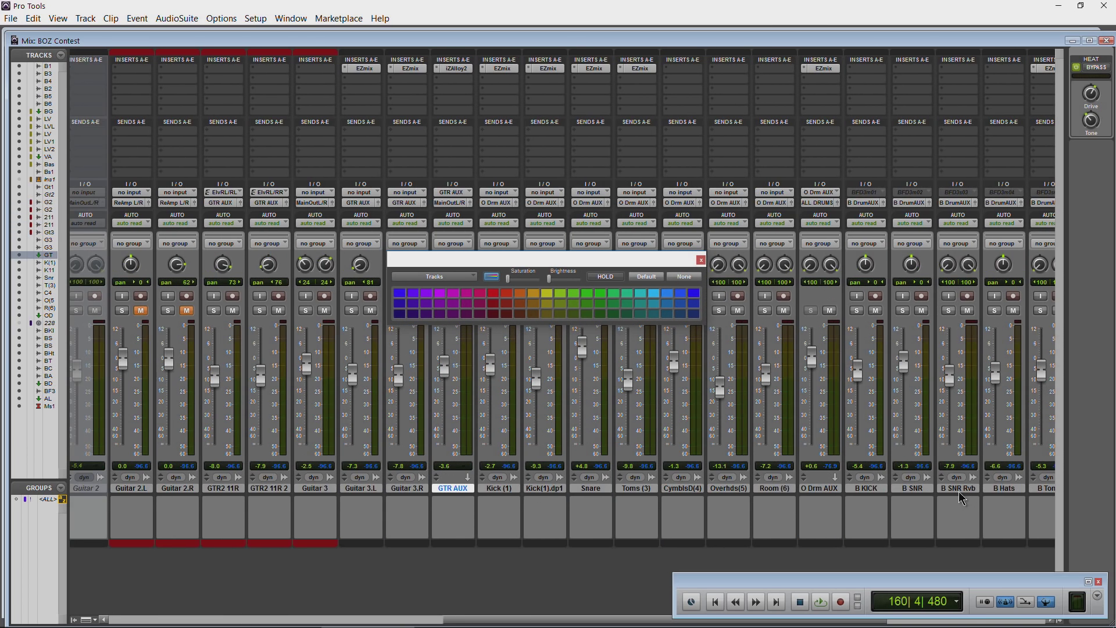
pyautogui.keyDown('shift'); pyautogui.click(971, 490); pyautogui.keyUp('shift')
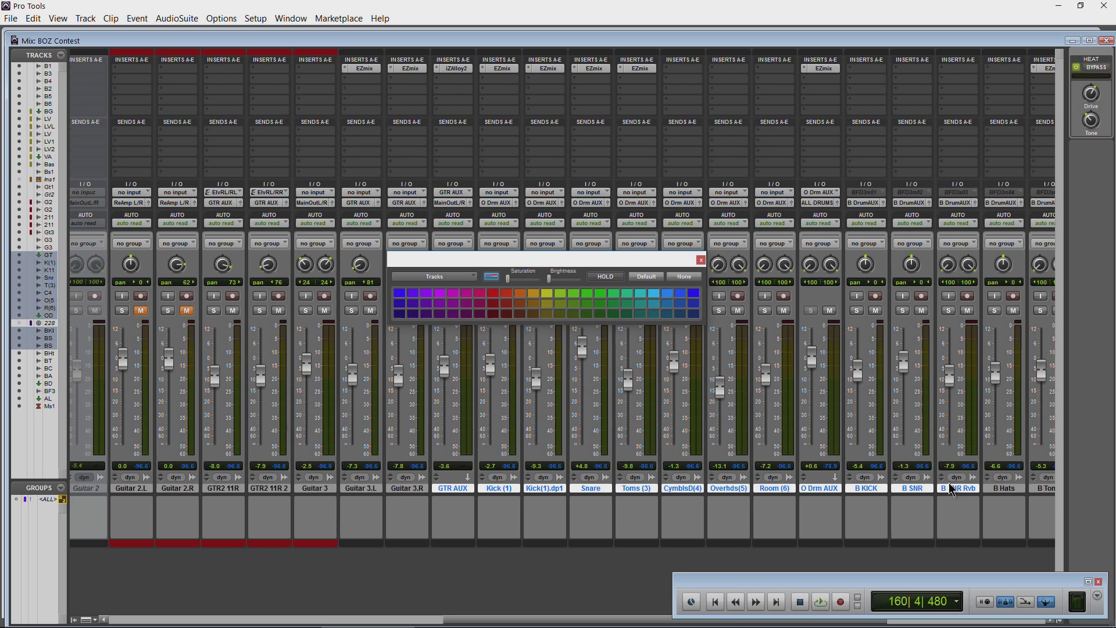
pyautogui.click(458, 301)
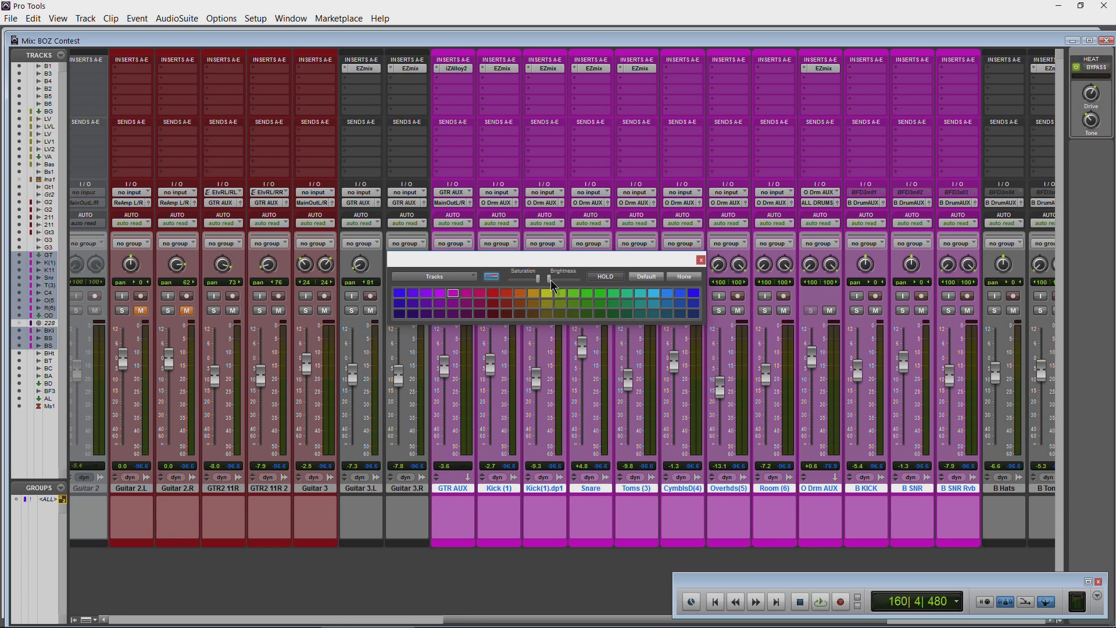
pyautogui.moveTo(550, 280); pyautogui.dragTo(530, 296)
# Reposition the Color Palette and keep Tracks as the colouring target
pyautogui.moveTo(482, 261); pyautogui.dragTo(536, 239)
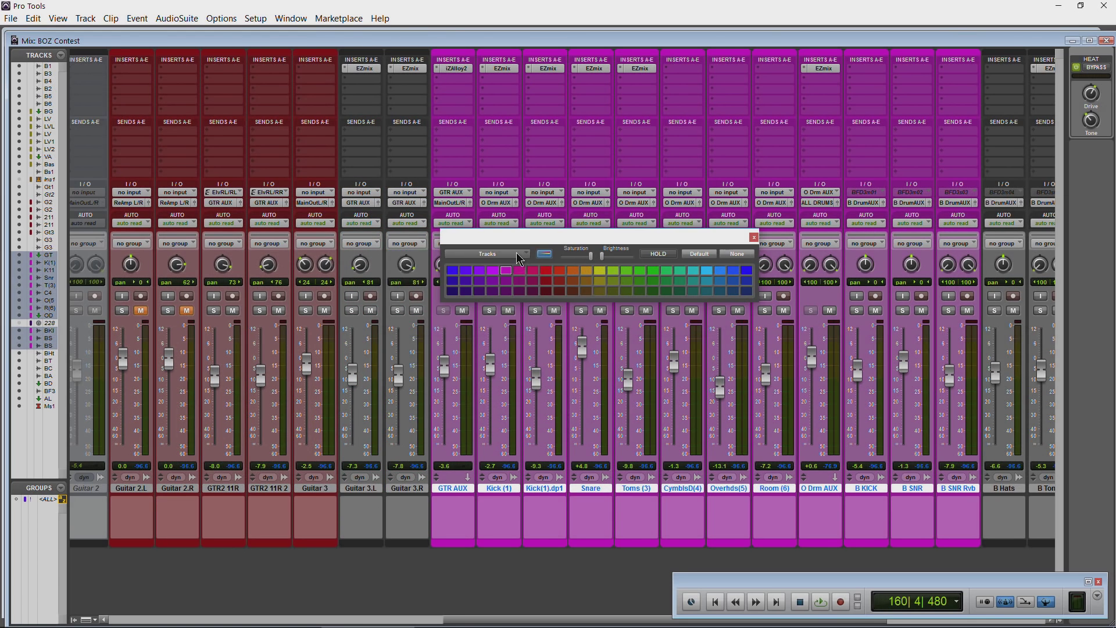
pyautogui.click(522, 255)
pyautogui.click(540, 259)
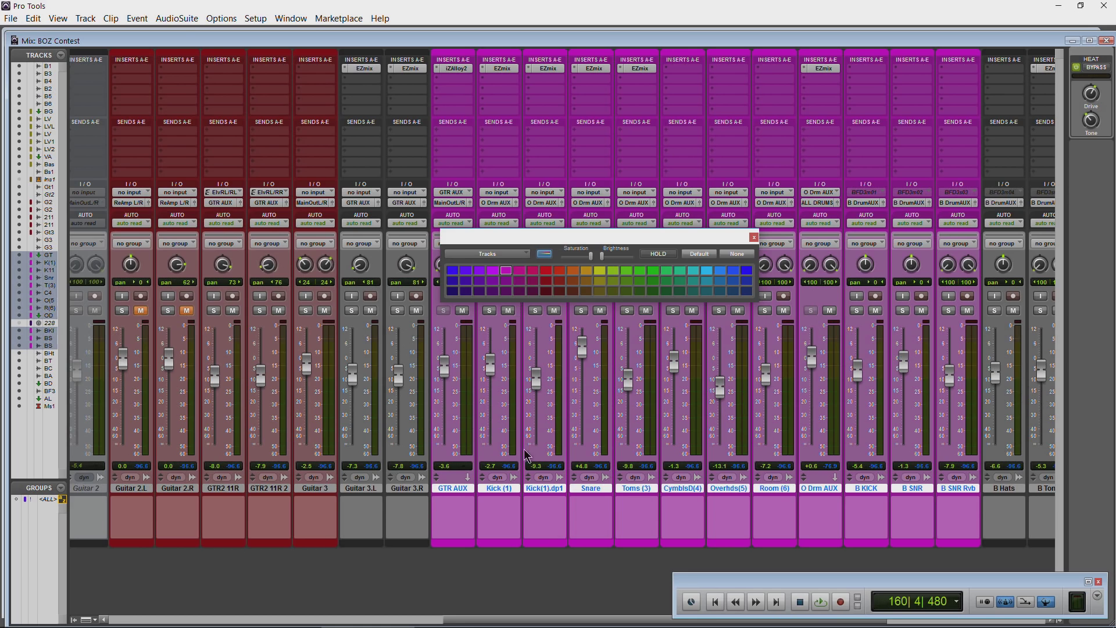
pyautogui.click(510, 258)
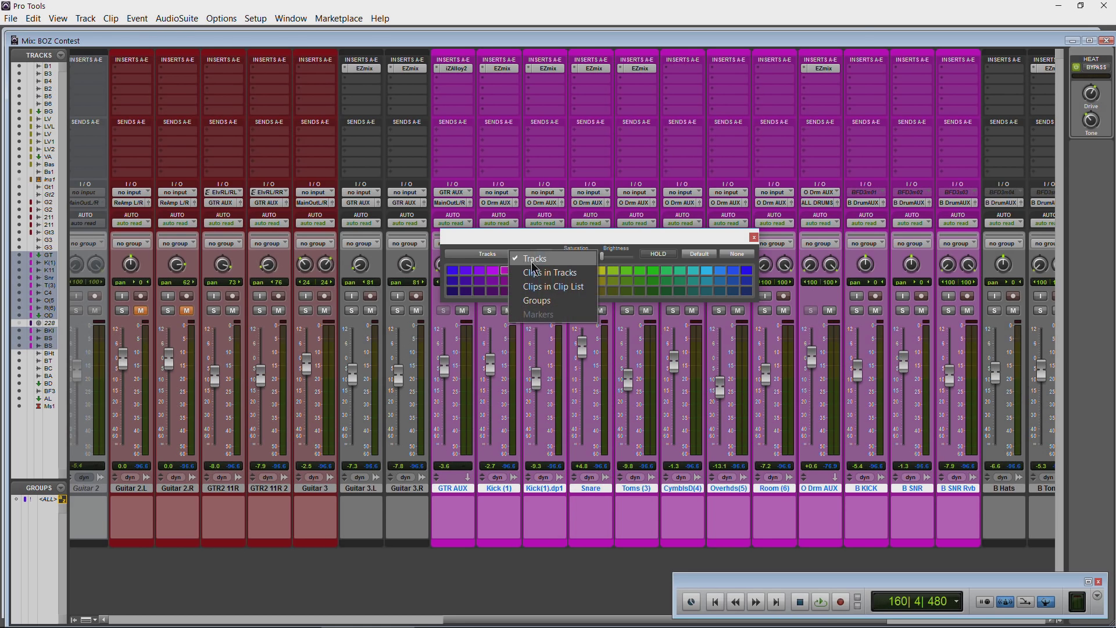
pyautogui.click(587, 257)
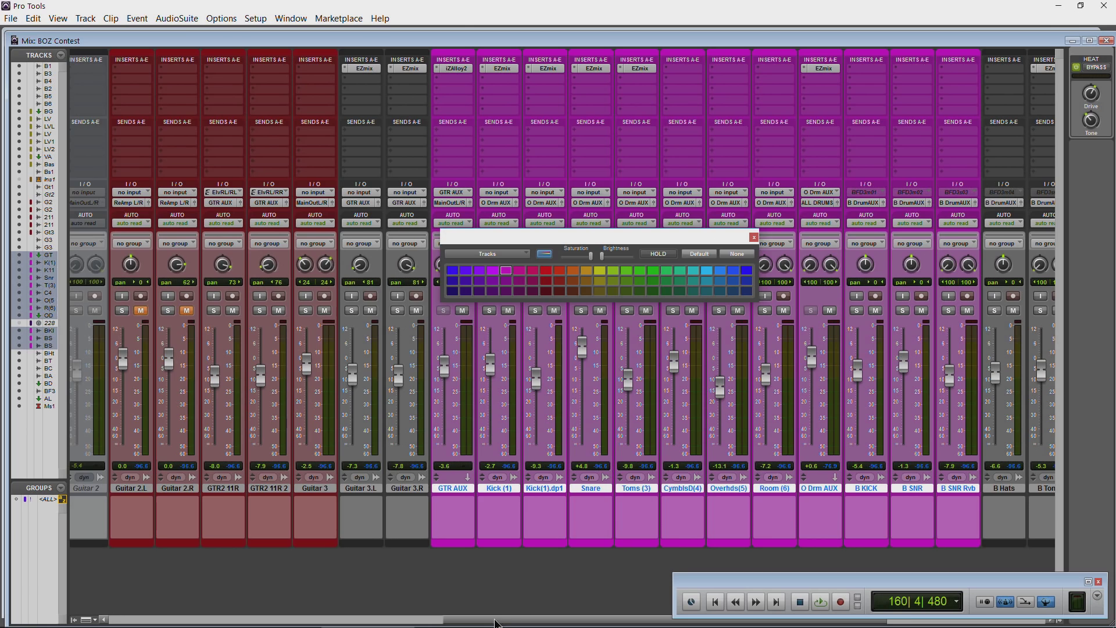
# Colour B CYM, B AMB, B Drum AUX and BFD3 MIX red
pyautogui.click(496, 621)
pyautogui.click(744, 488)
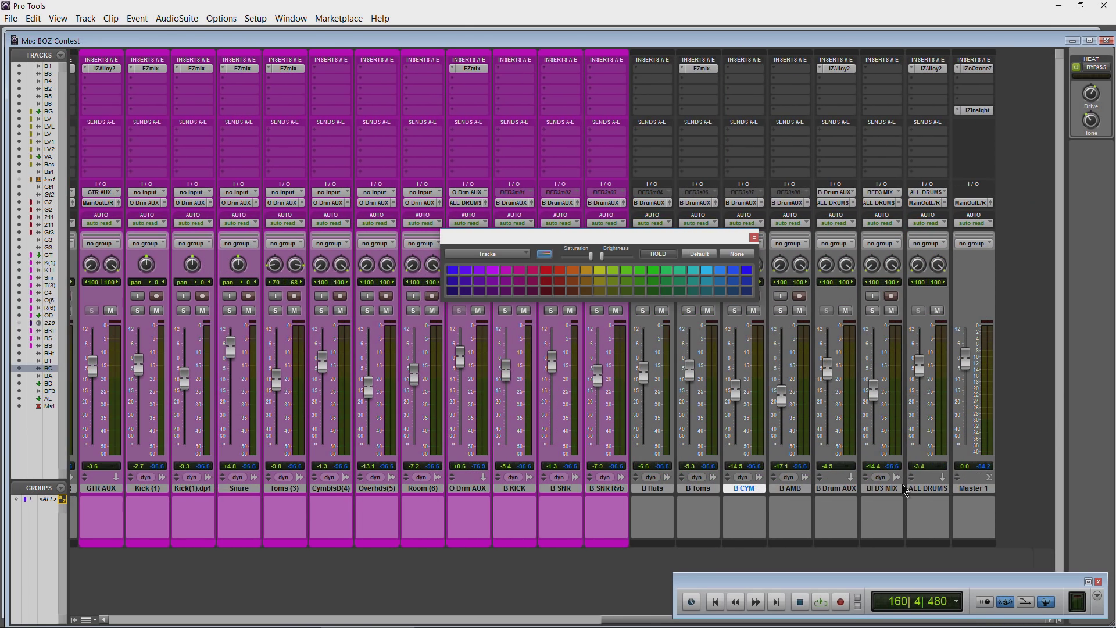
pyautogui.keyDown('shift'); pyautogui.click(893, 489); pyautogui.keyUp('shift')
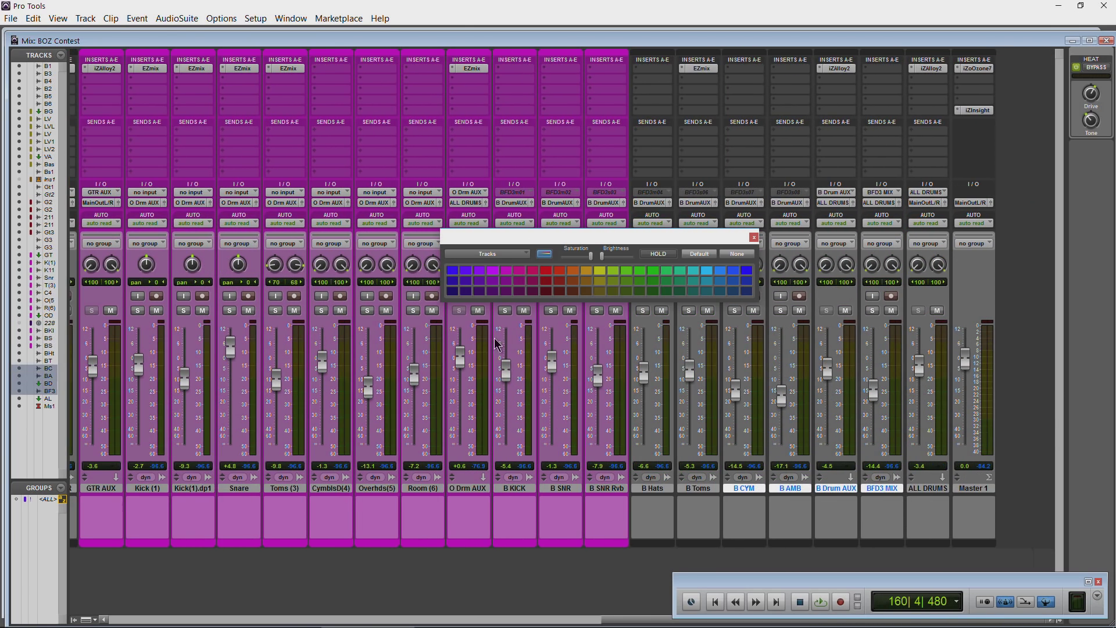
pyautogui.click(559, 271)
# Close the Color Palette, briefly reopening it from B Hats and the Window menu
pyautogui.click(753, 238)
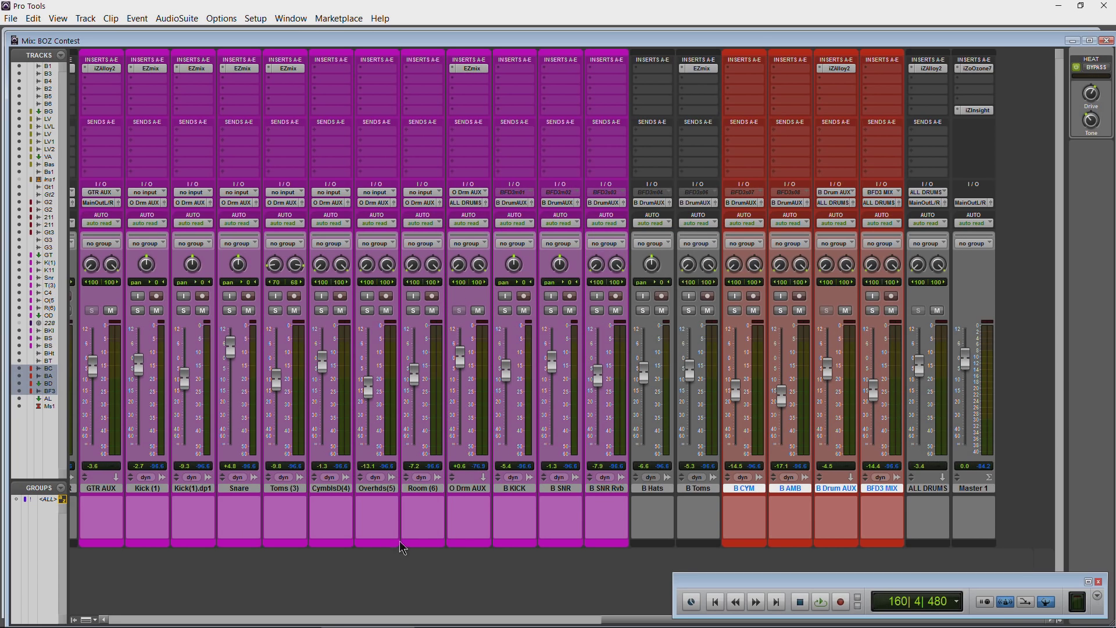
pyautogui.doubleClick(656, 540)
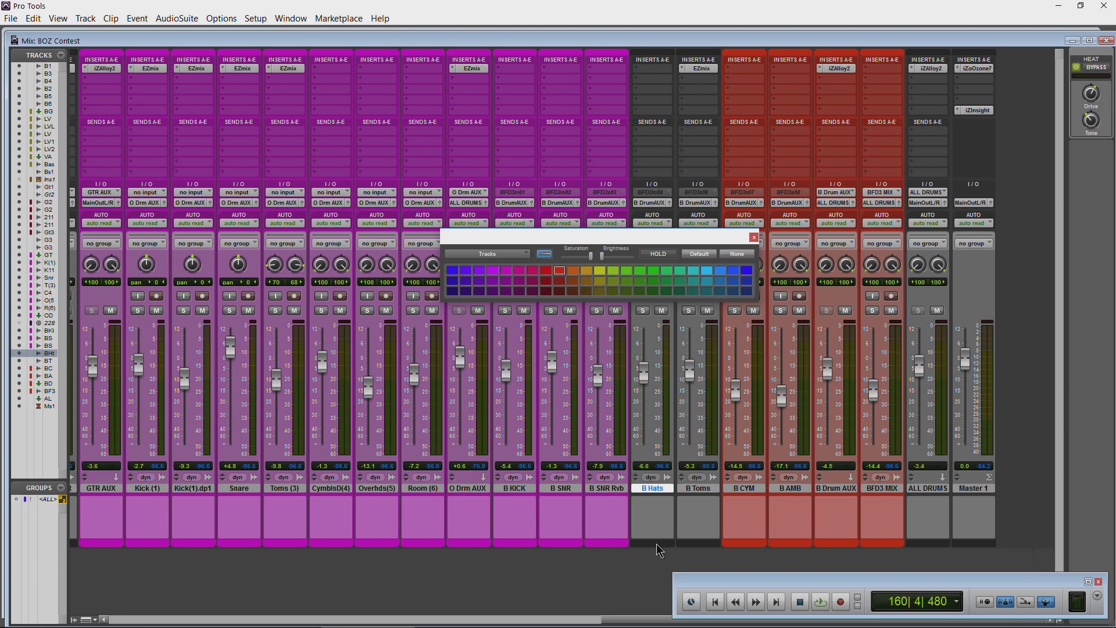
pyautogui.click(754, 238)
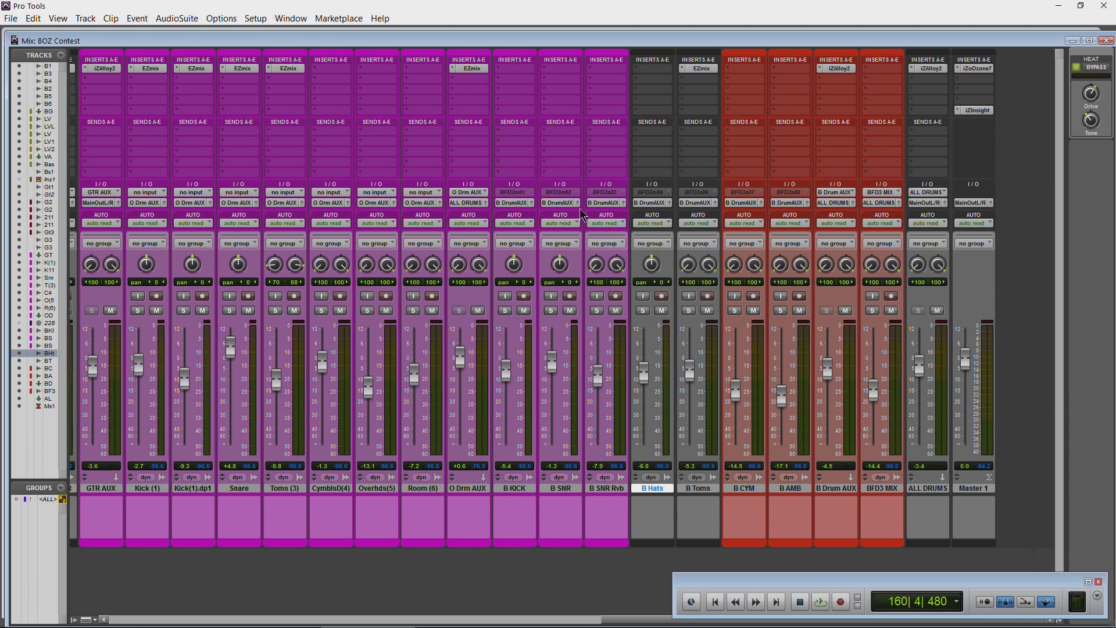
pyautogui.click(296, 21)
pyautogui.click(310, 319)
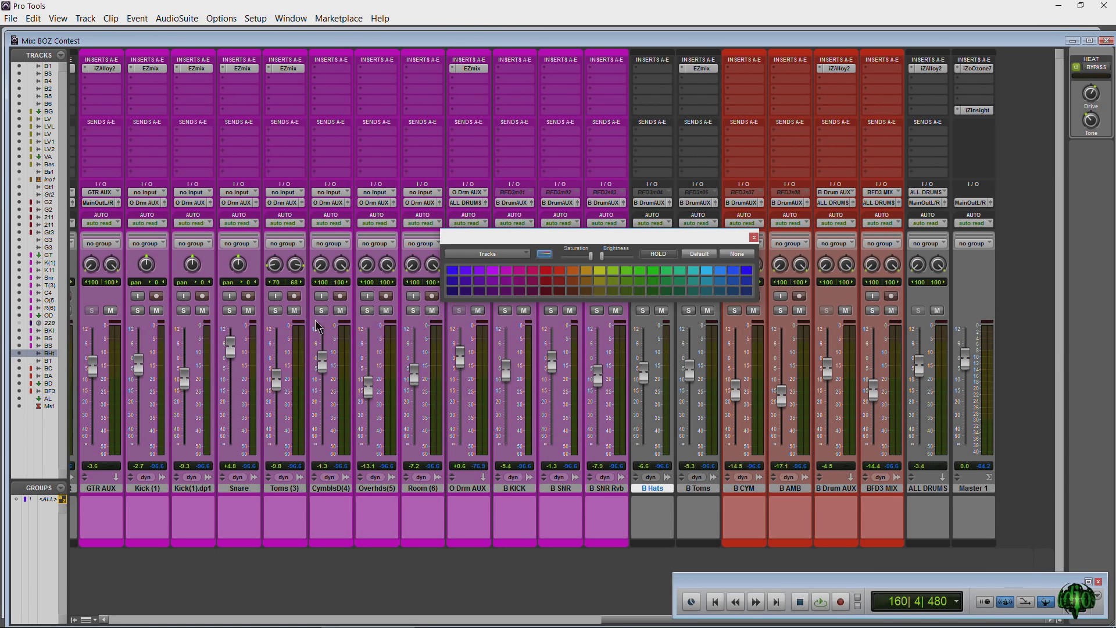
pyautogui.click(754, 237)
# In the Edit window, colour B AMB, B Drum AUX and BFD3 MIX green, then return to the mixer
pyautogui.hotkey('ctrl', '=')
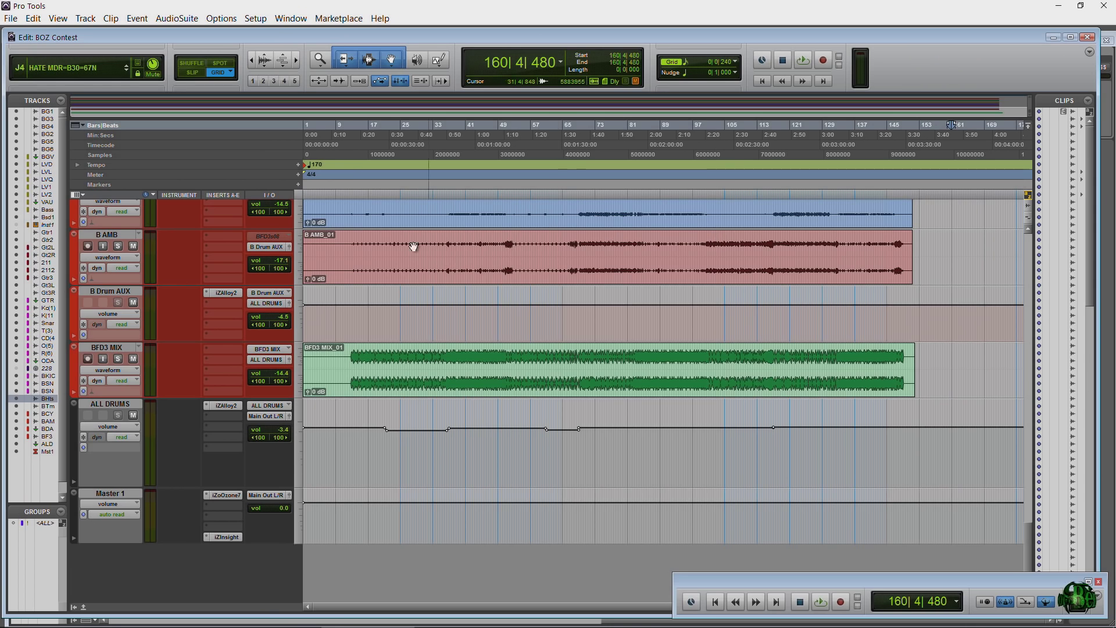
pyautogui.doubleClick(75, 381)
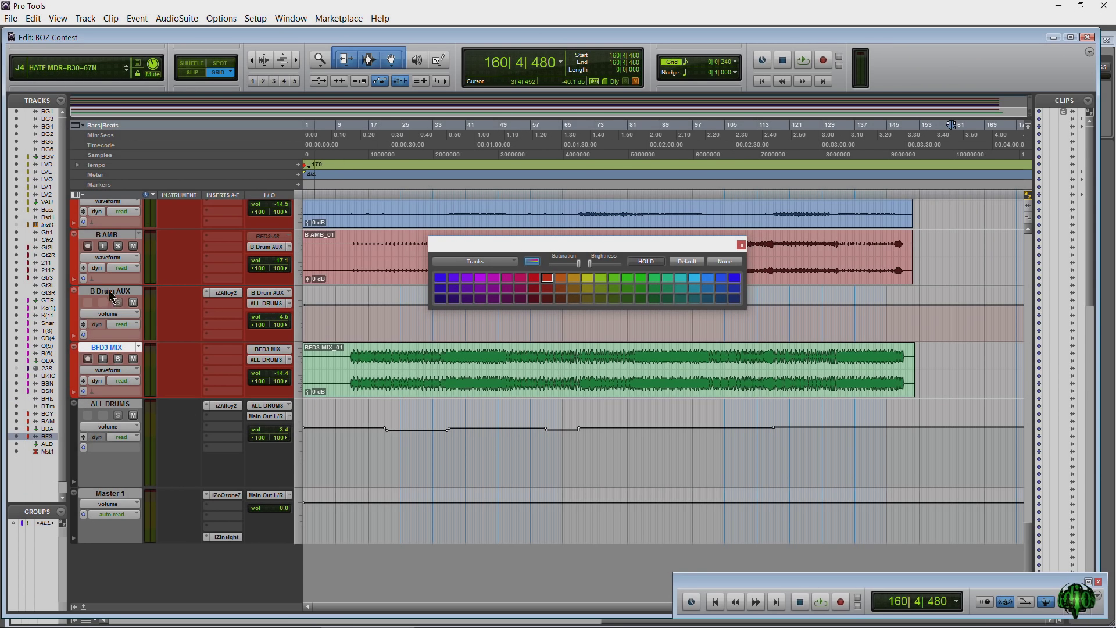
pyautogui.keyDown('shift'); pyautogui.click(112, 237); pyautogui.keyUp('shift')
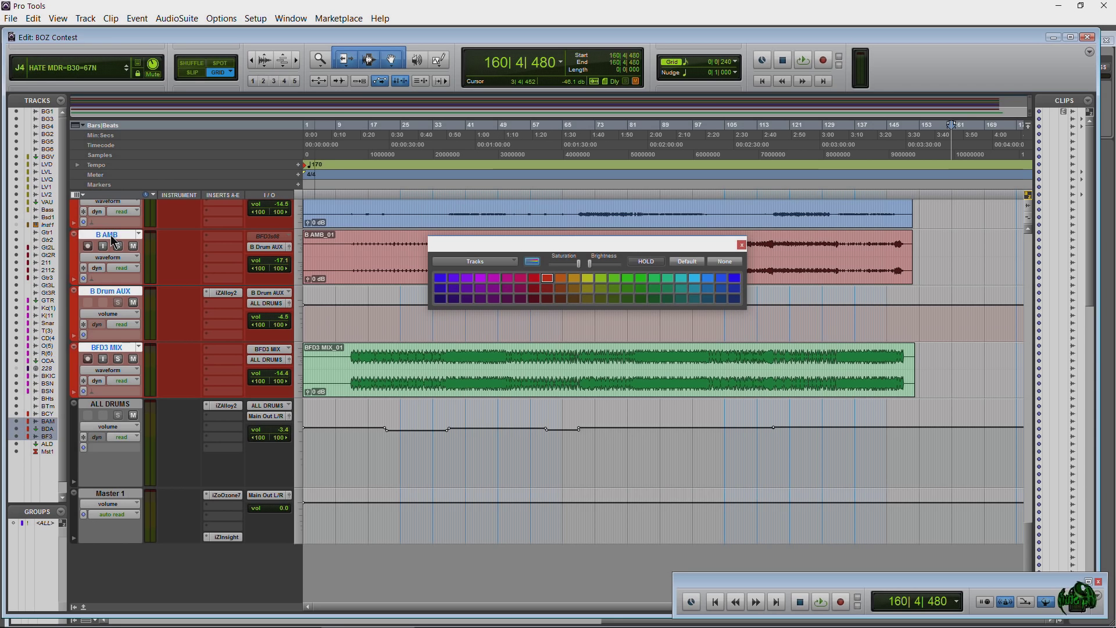
pyautogui.click(616, 278)
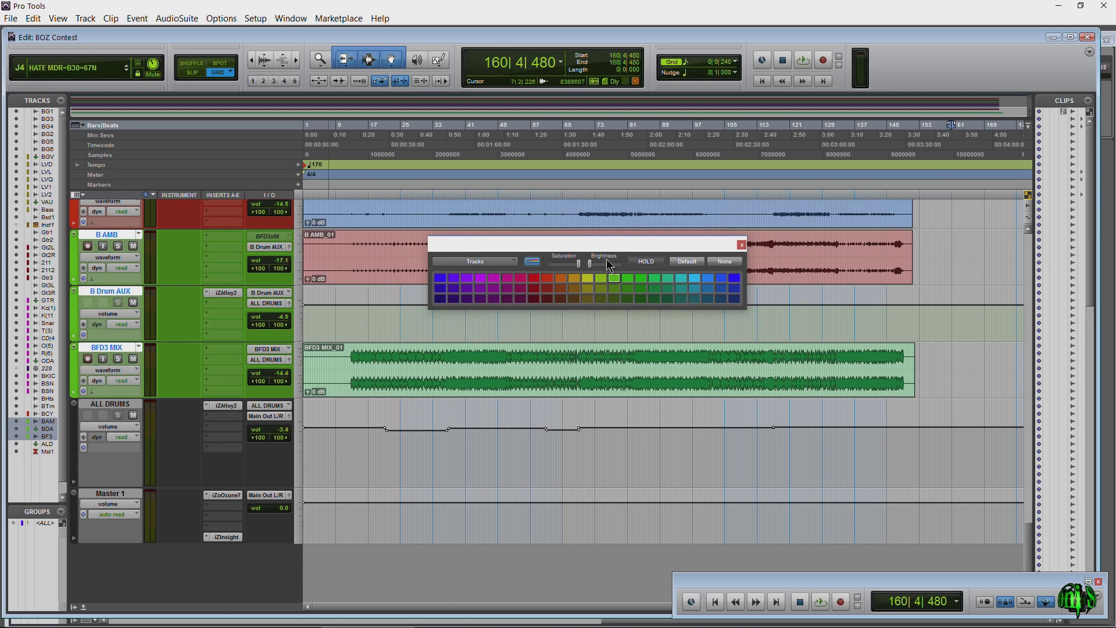
pyautogui.moveTo(609, 245); pyautogui.dragTo(551, 267)
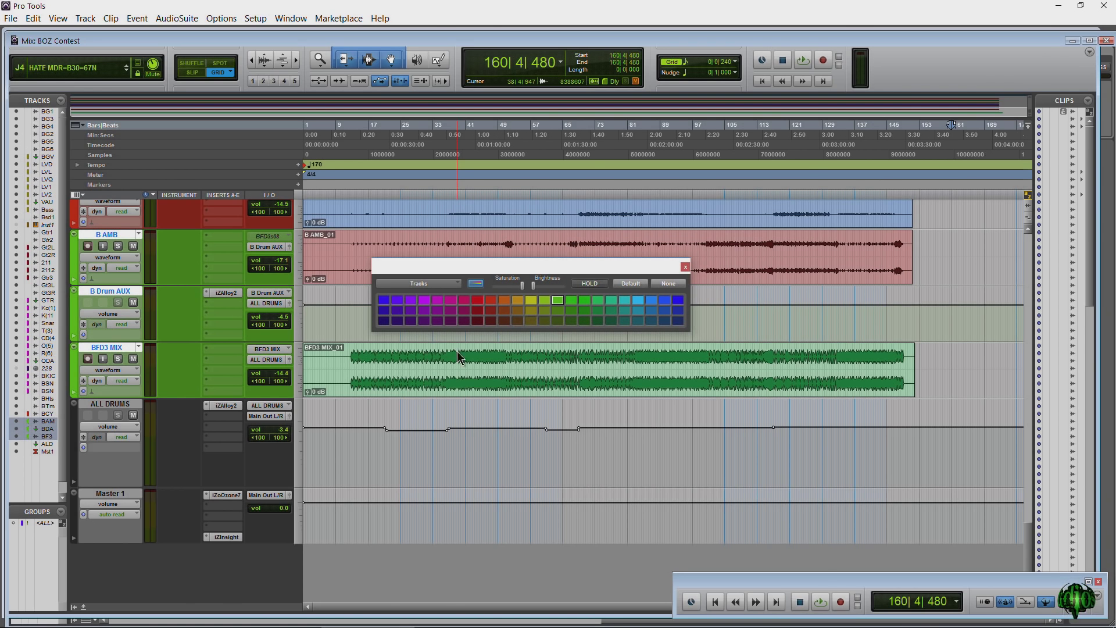
pyautogui.hotkey('ctrl', '=')
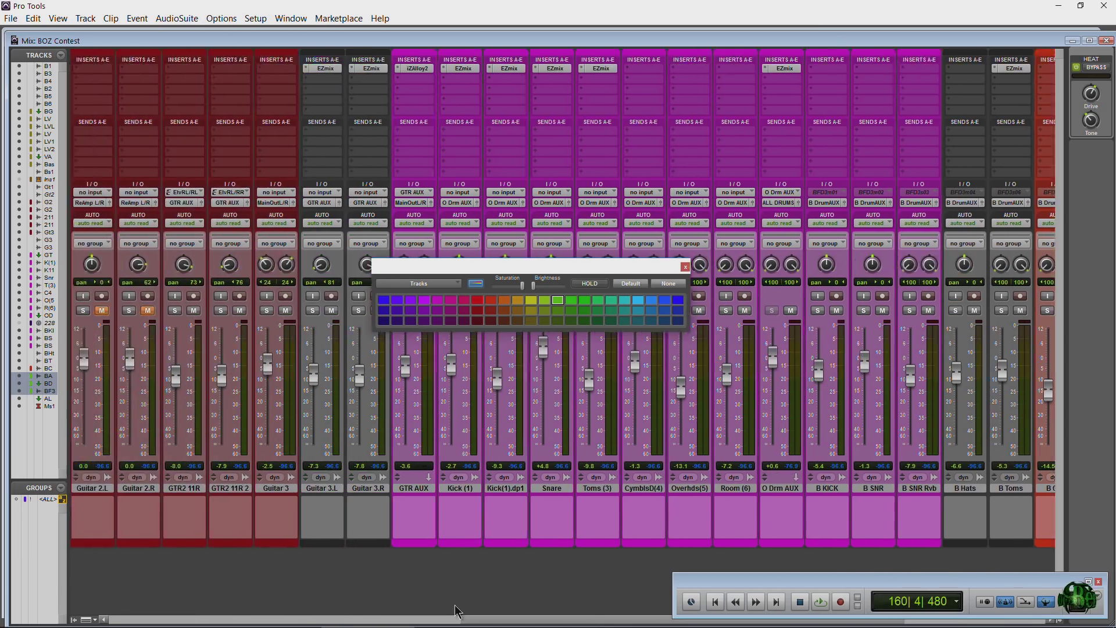